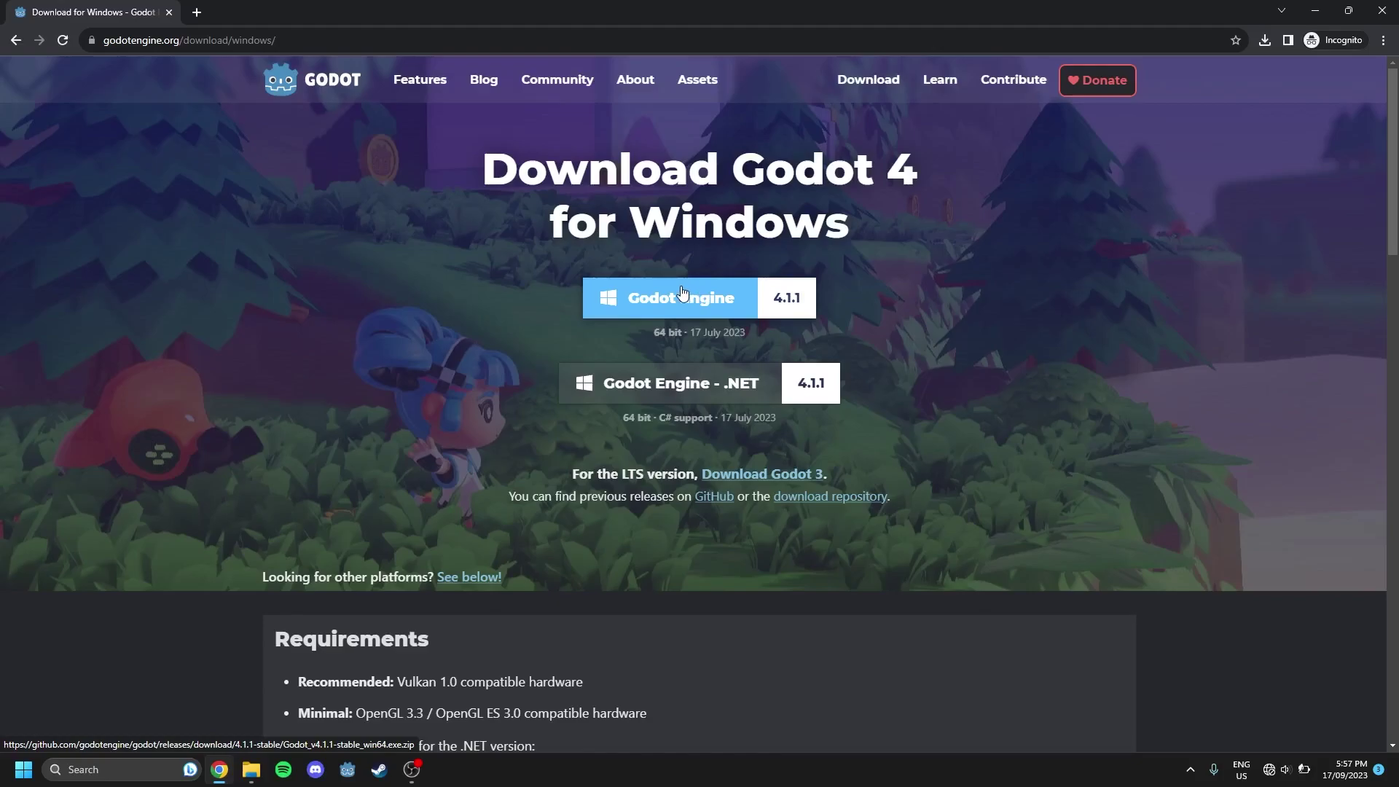
Switch to File Explorer and launch Godot_v4.1.1-stable_win64.exe
{"action": "key", "text": "alt+Tab"}
{"action": "key", "text": "alt+Tab"}
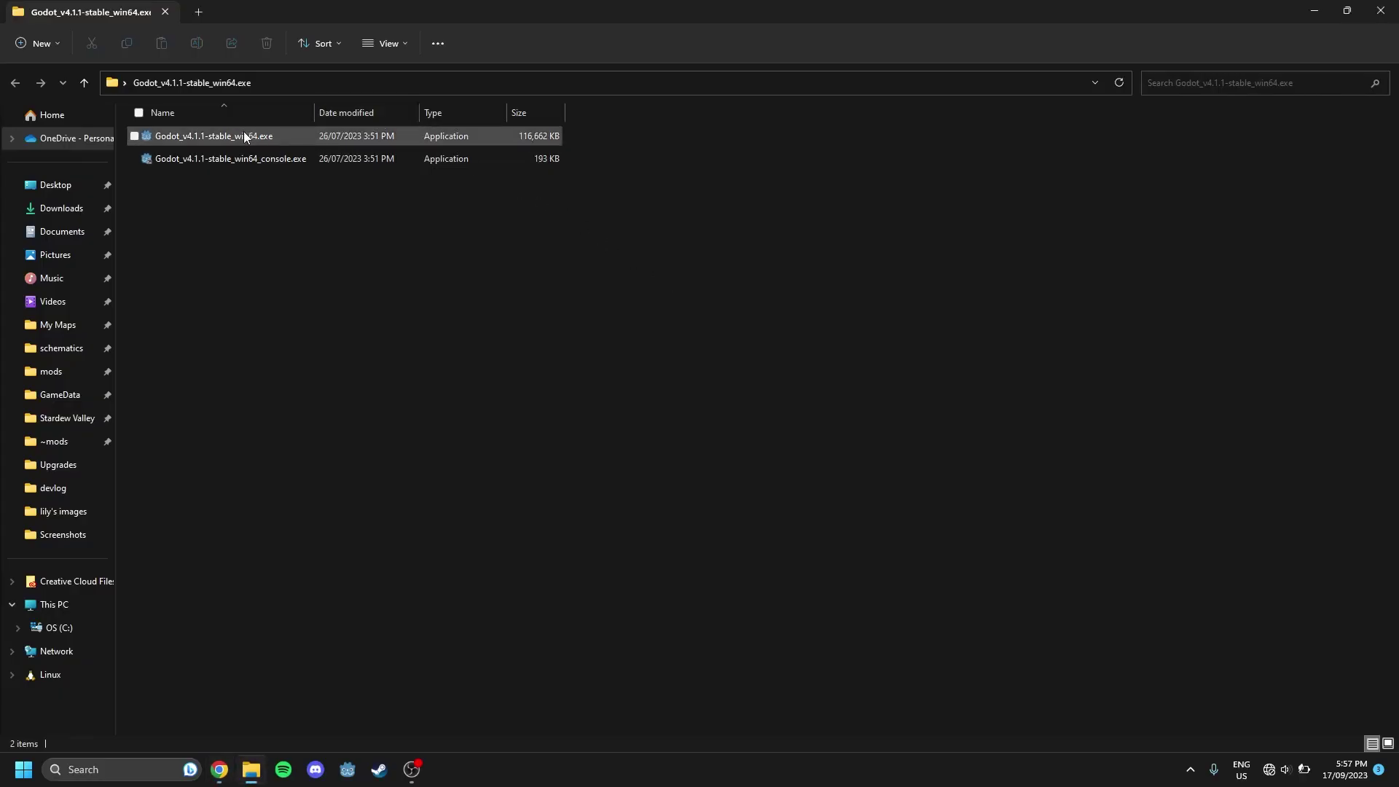
{"action": "double_click", "coordinate": [244, 135]}
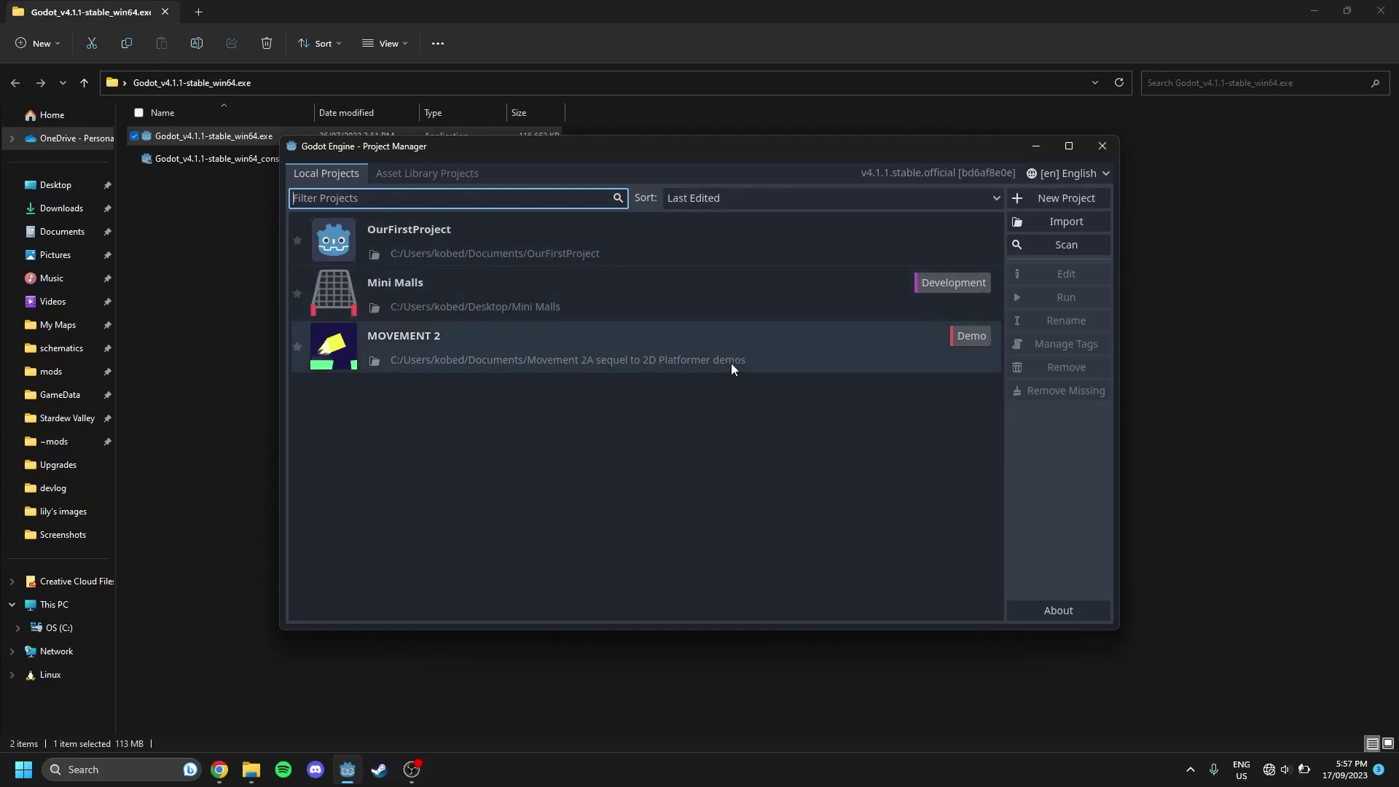
{"action": "left_click", "coordinate": [1049, 194]}
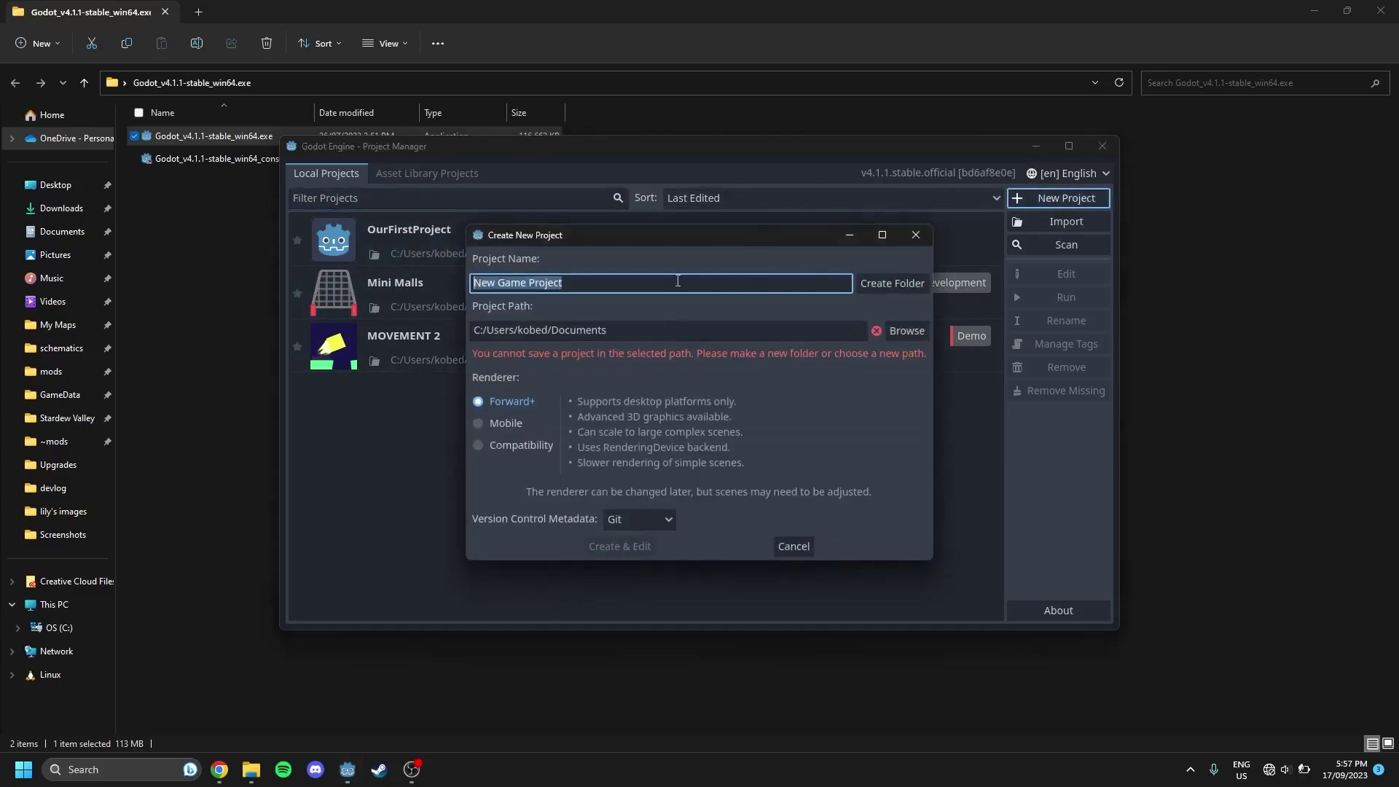
{"action": "type", "text": "ruifhosefhsefuh"}
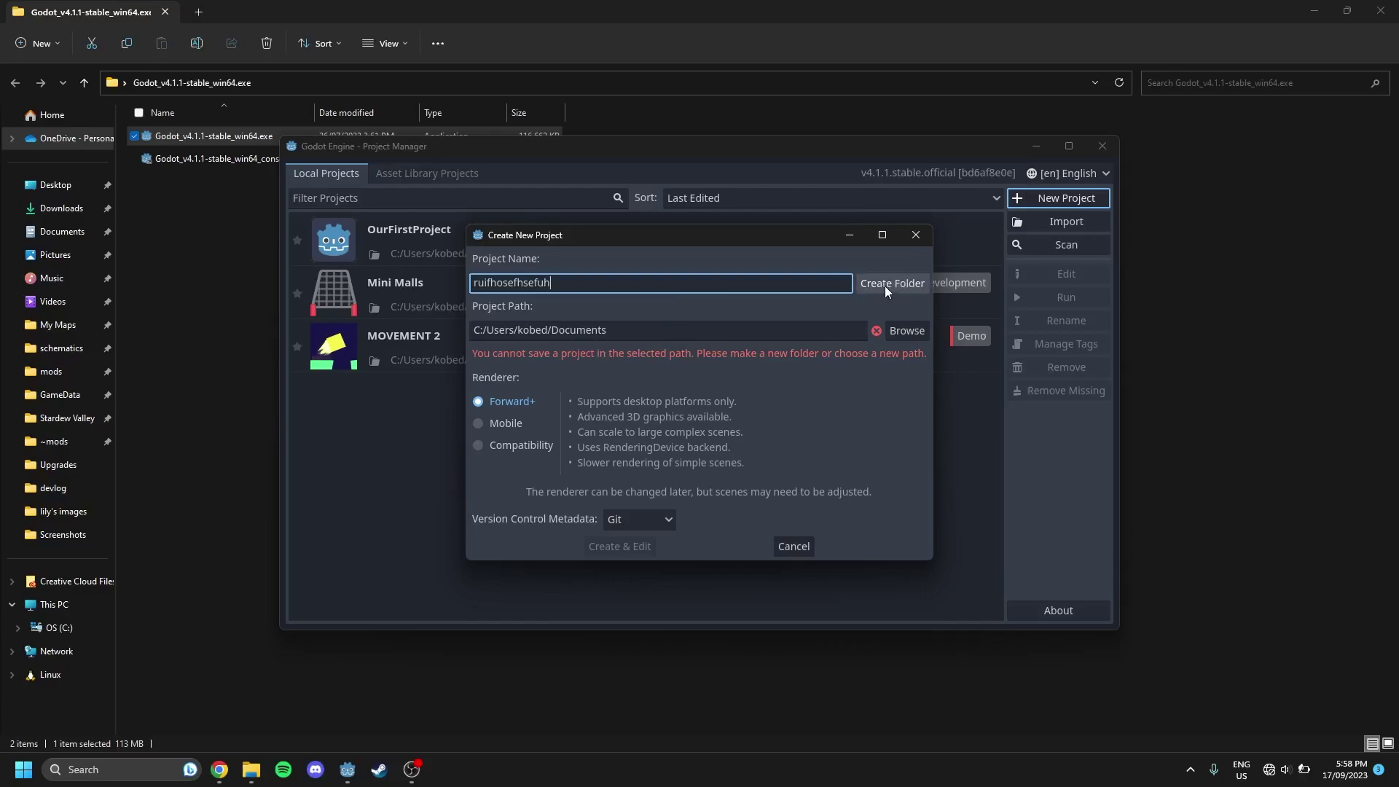
{"action": "left_click", "coordinate": [802, 552]}
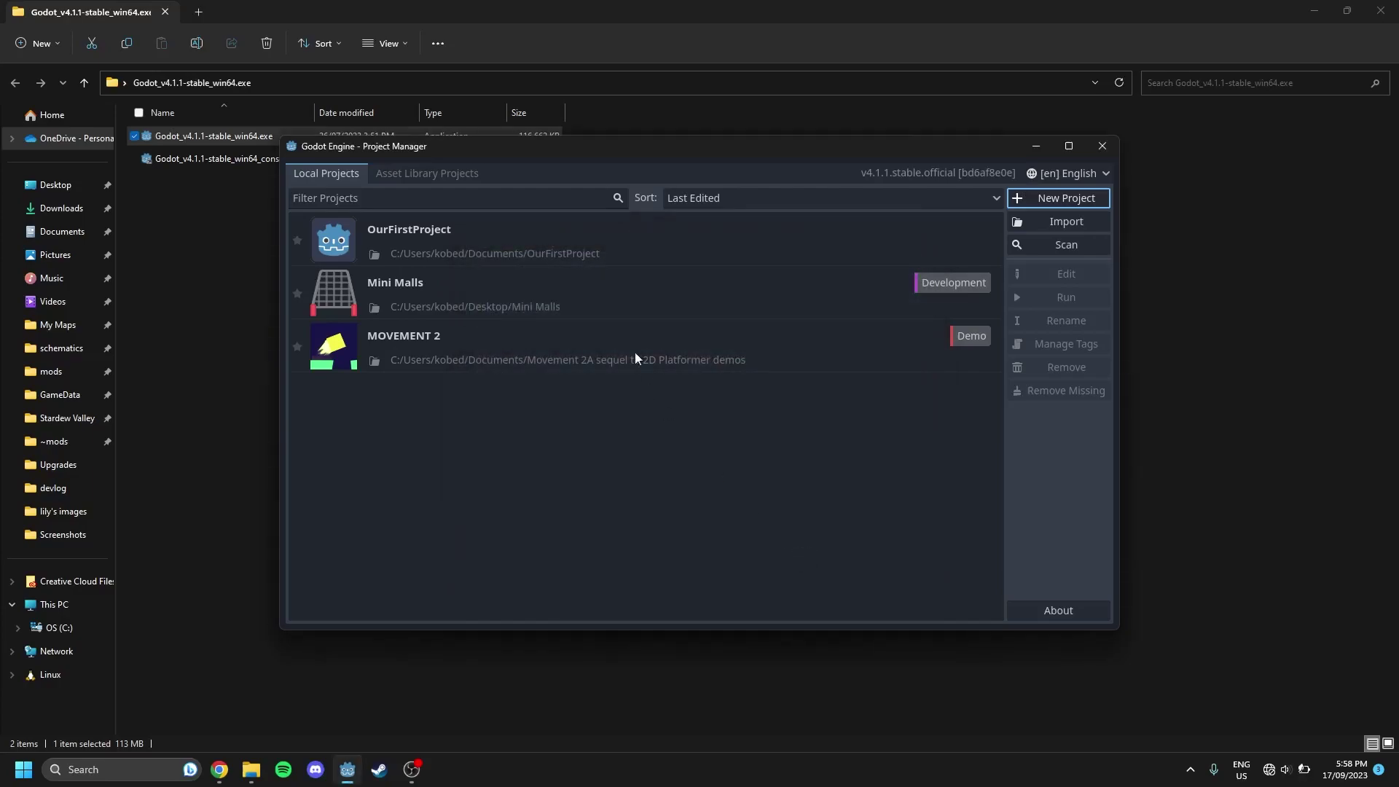
Open the OurFirstProject project and create a Node2D as the root node of its empty scene
{"action": "double_click", "coordinate": [627, 236]}
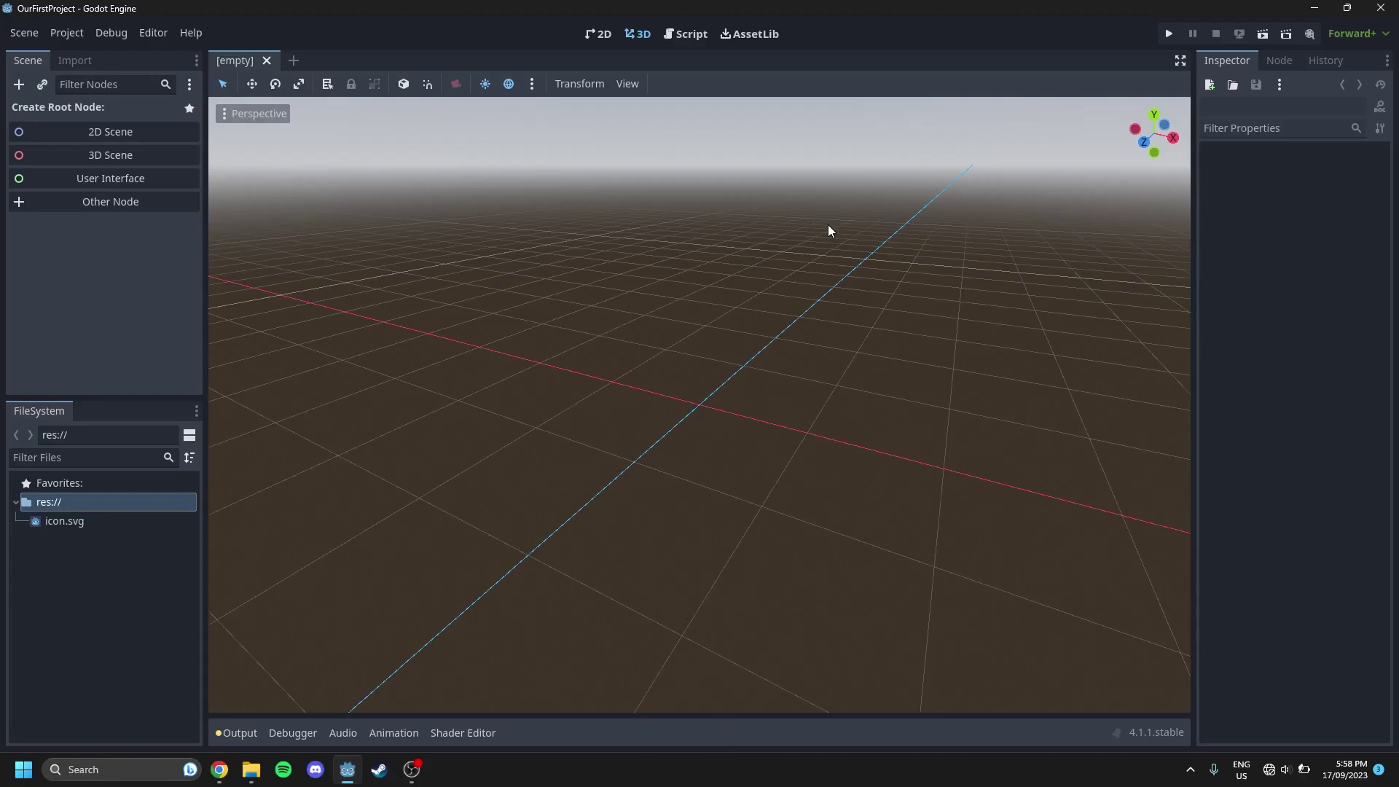
{"action": "left_click", "coordinate": [18, 85]}
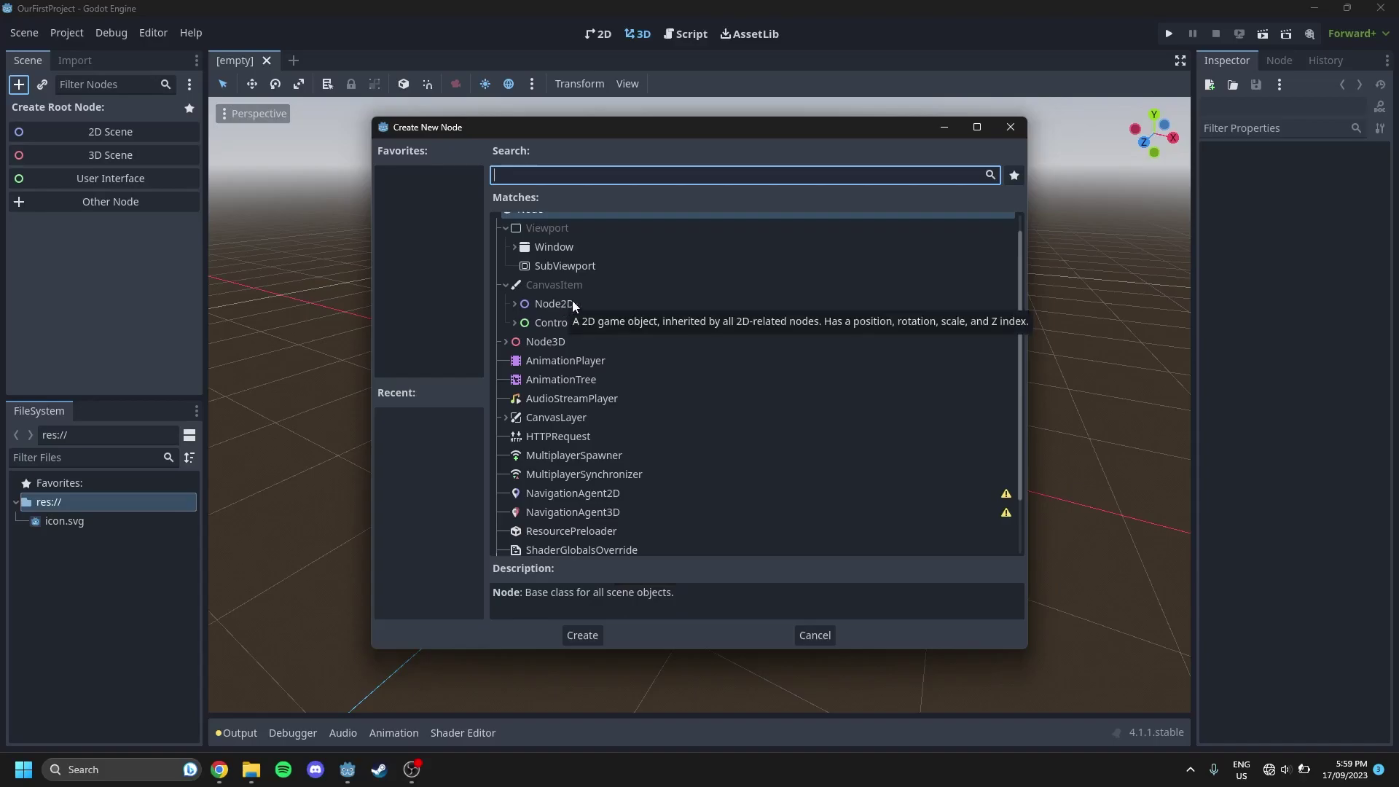
{"action": "key", "text": "Escape"}
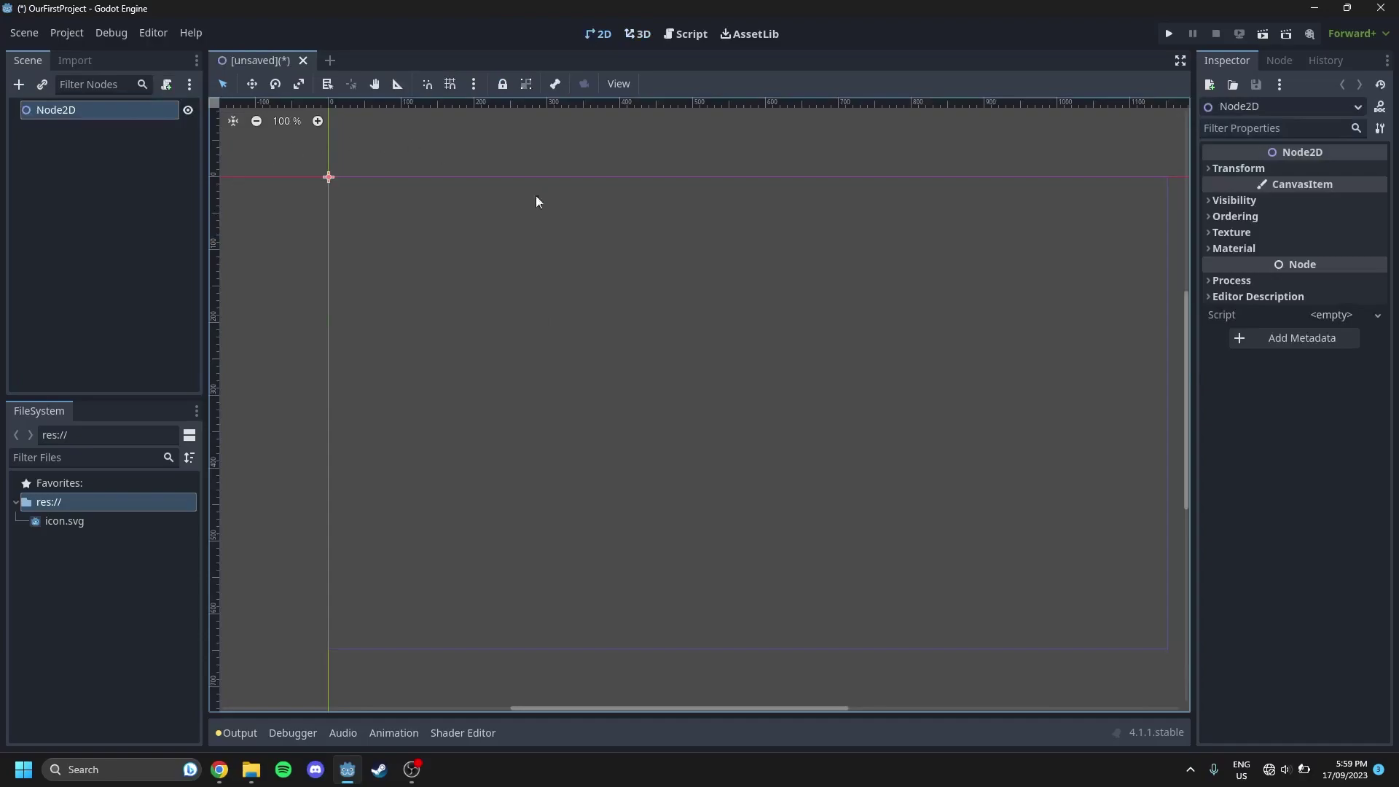
Look around the 3D workspace and return to the 2D workspace
{"action": "left_click", "coordinate": [641, 34]}
{"action": "left_click_drag", "start_coordinate": [666, 353], "coordinate": [476, 249]}
{"action": "middle_click_drag", "start_coordinate": [662, 325], "coordinate": [713, 339]}
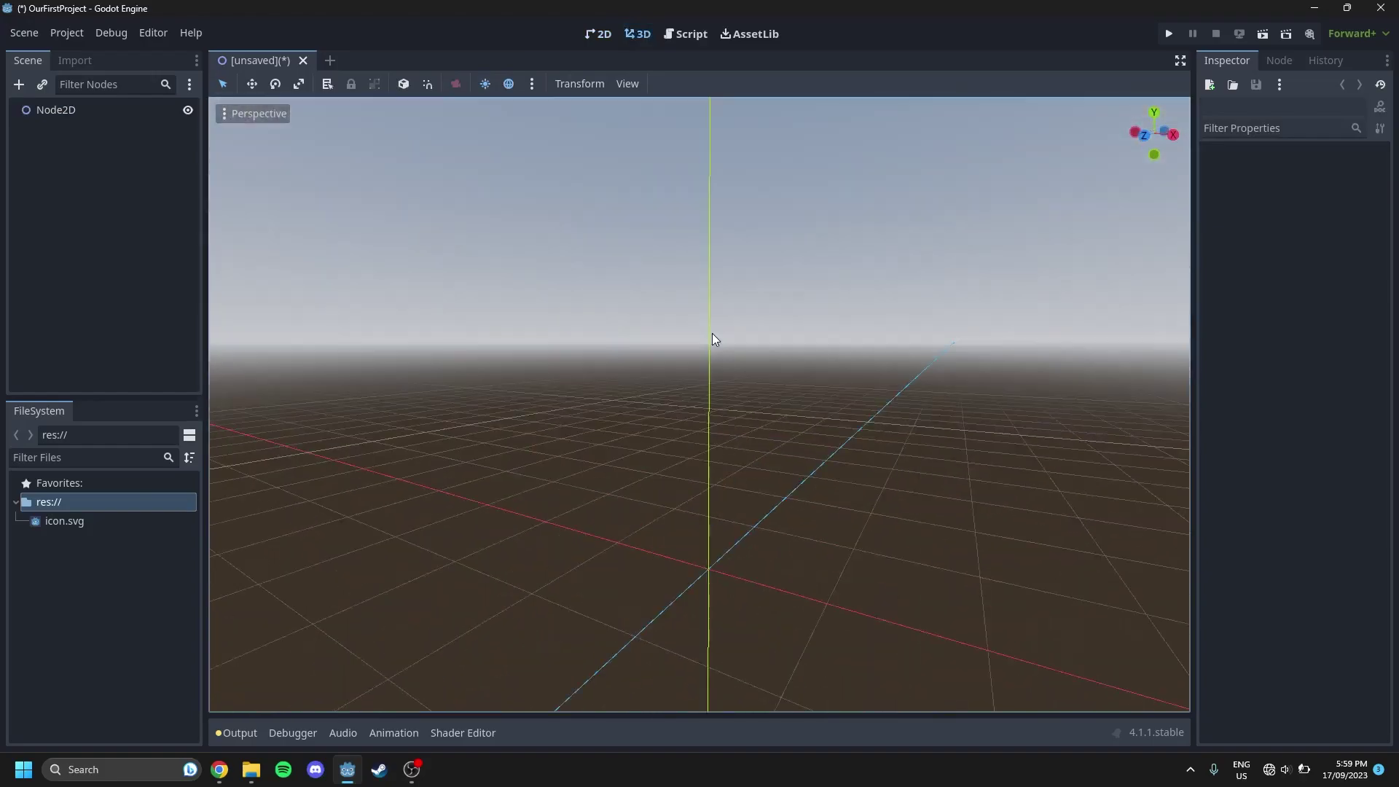
{"action": "left_click", "coordinate": [587, 34]}
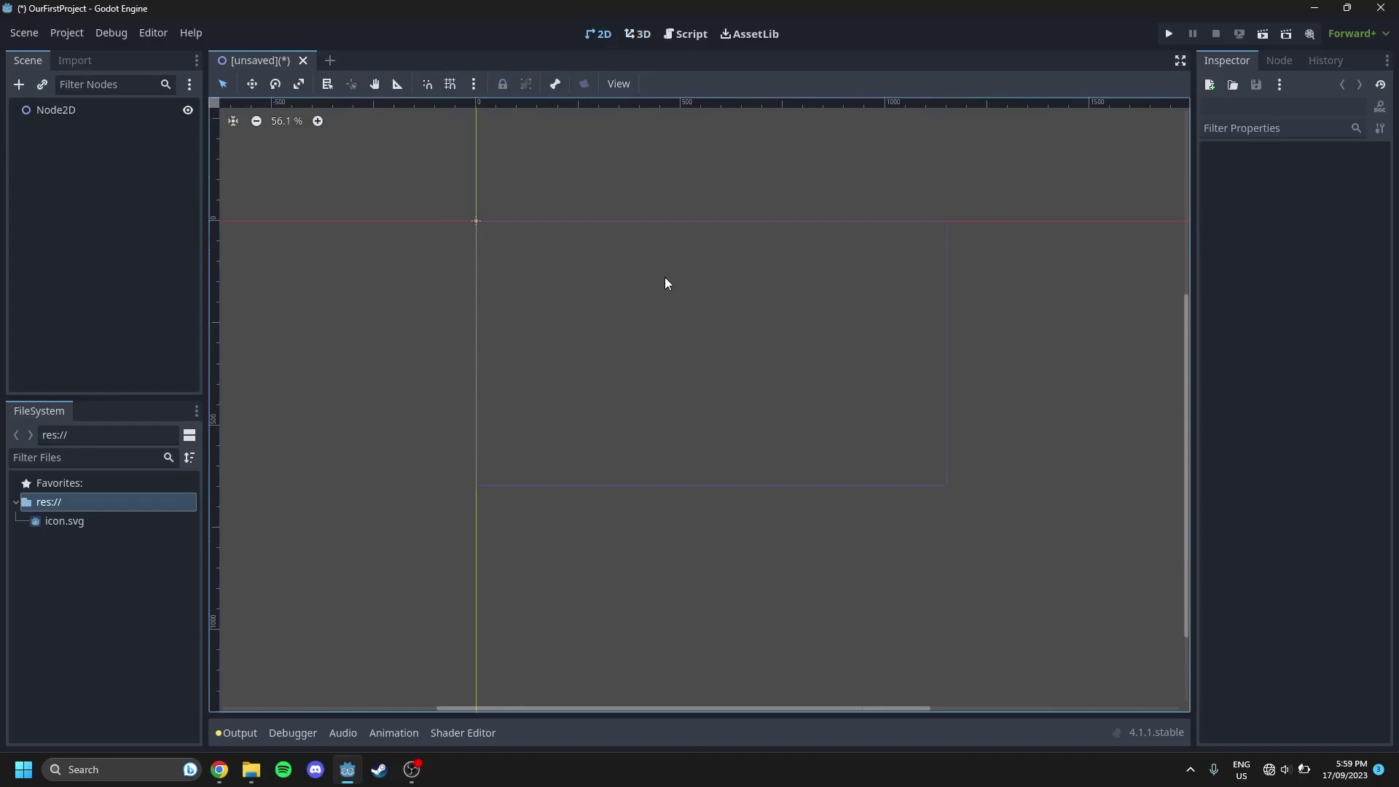
Rename the root Node2D node to World
{"action": "double_click", "coordinate": [79, 110]}
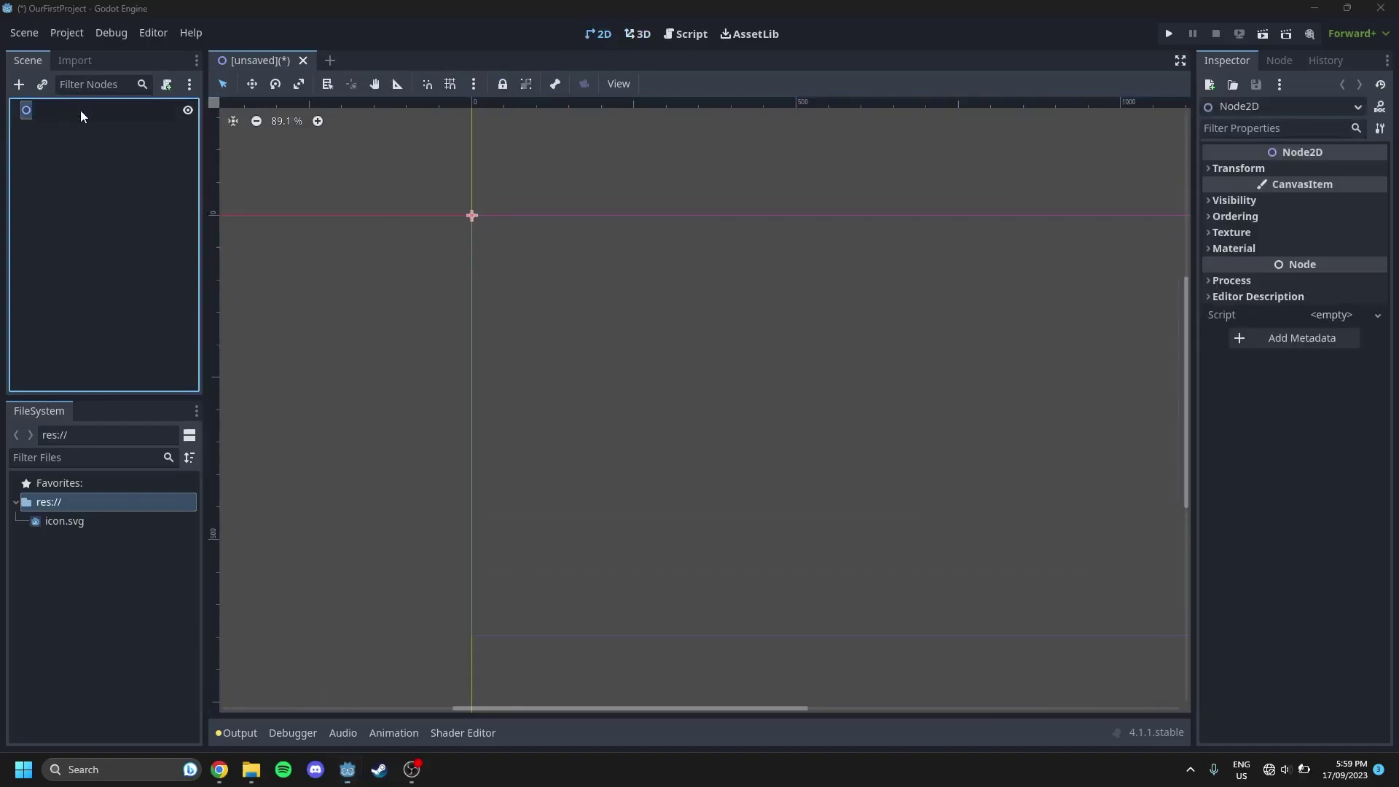
{"action": "type", "text": "World"}
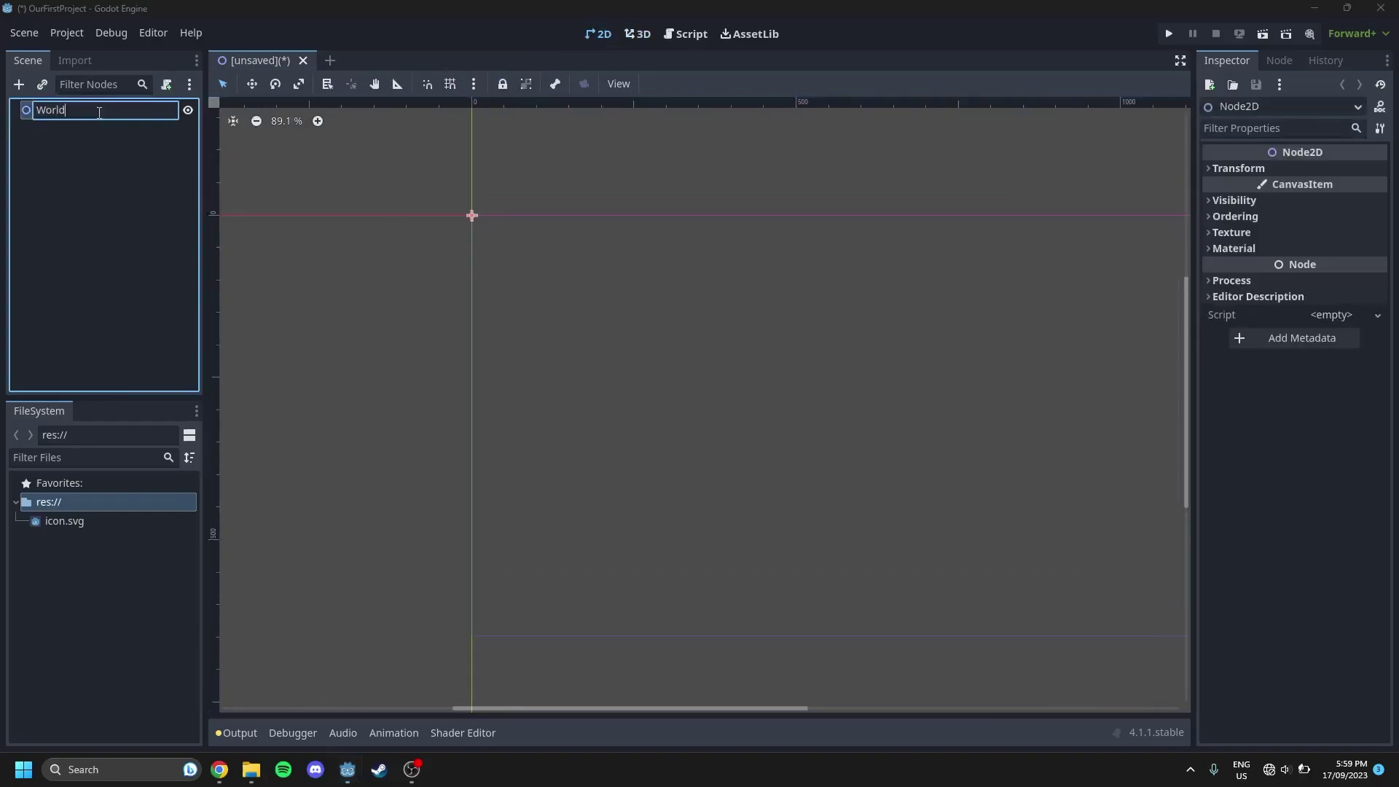
{"action": "key", "text": "Return"}
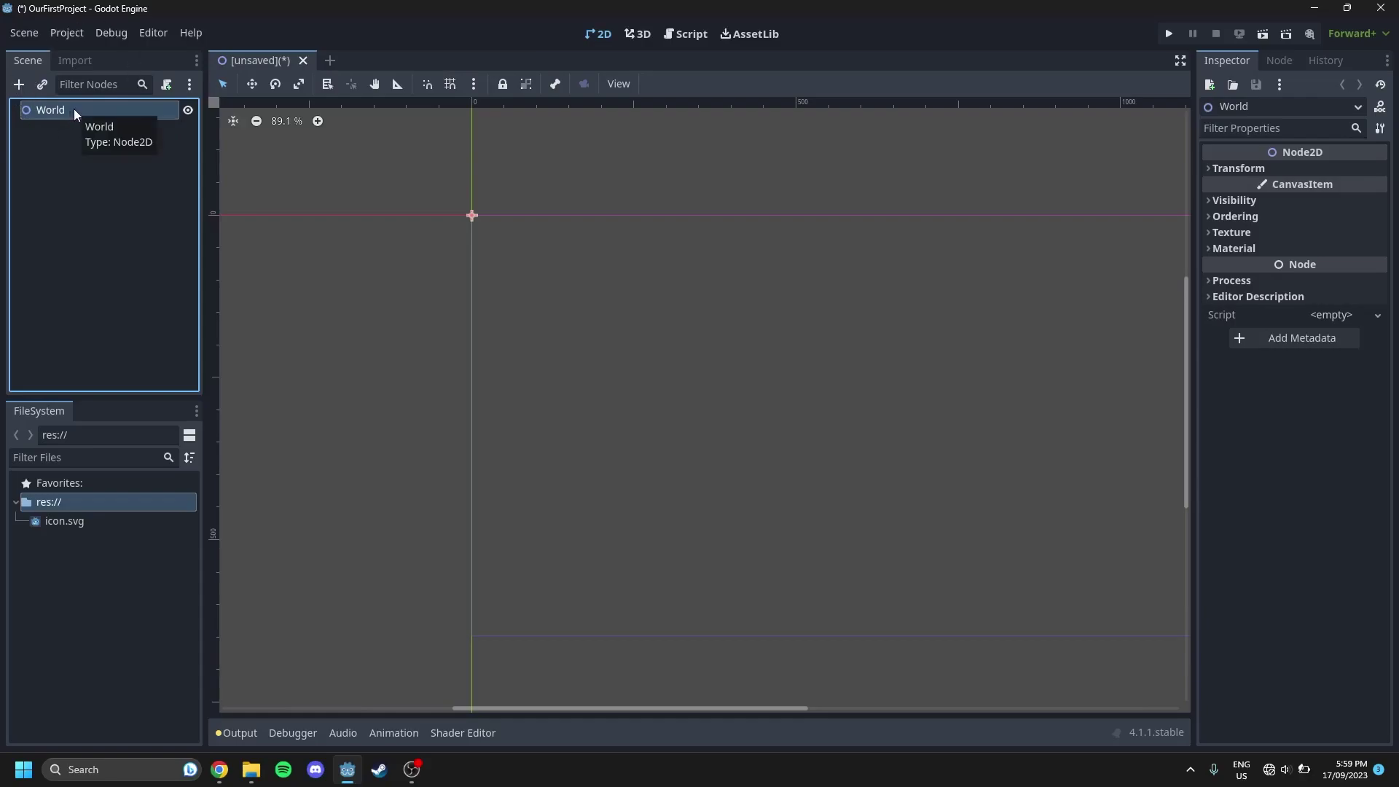
Add a Label node as a child of World
{"action": "left_click", "coordinate": [20, 86]}
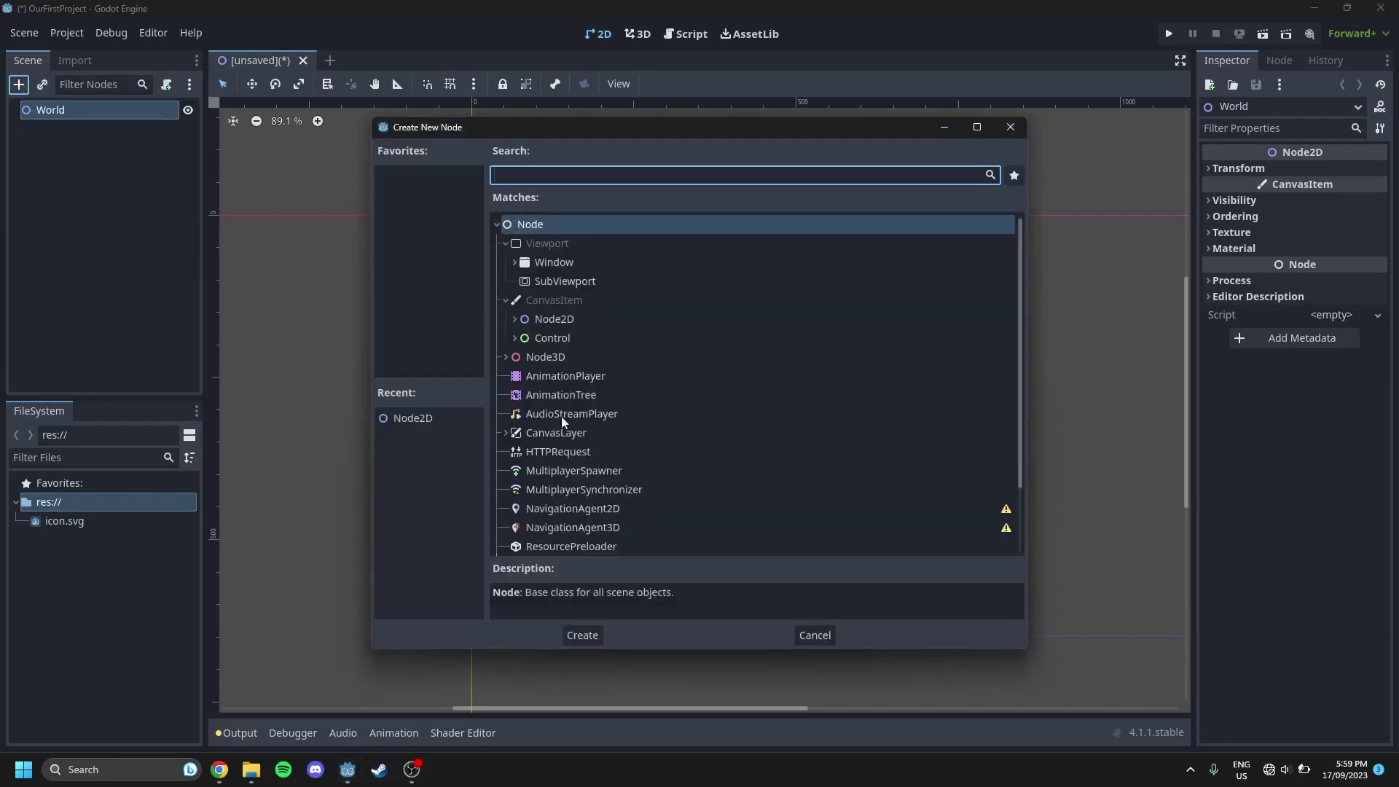
{"action": "left_click", "coordinate": [513, 337]}
{"action": "scroll", "coordinate": [579, 440], "scroll_direction": "down", "scroll_amount": 5}
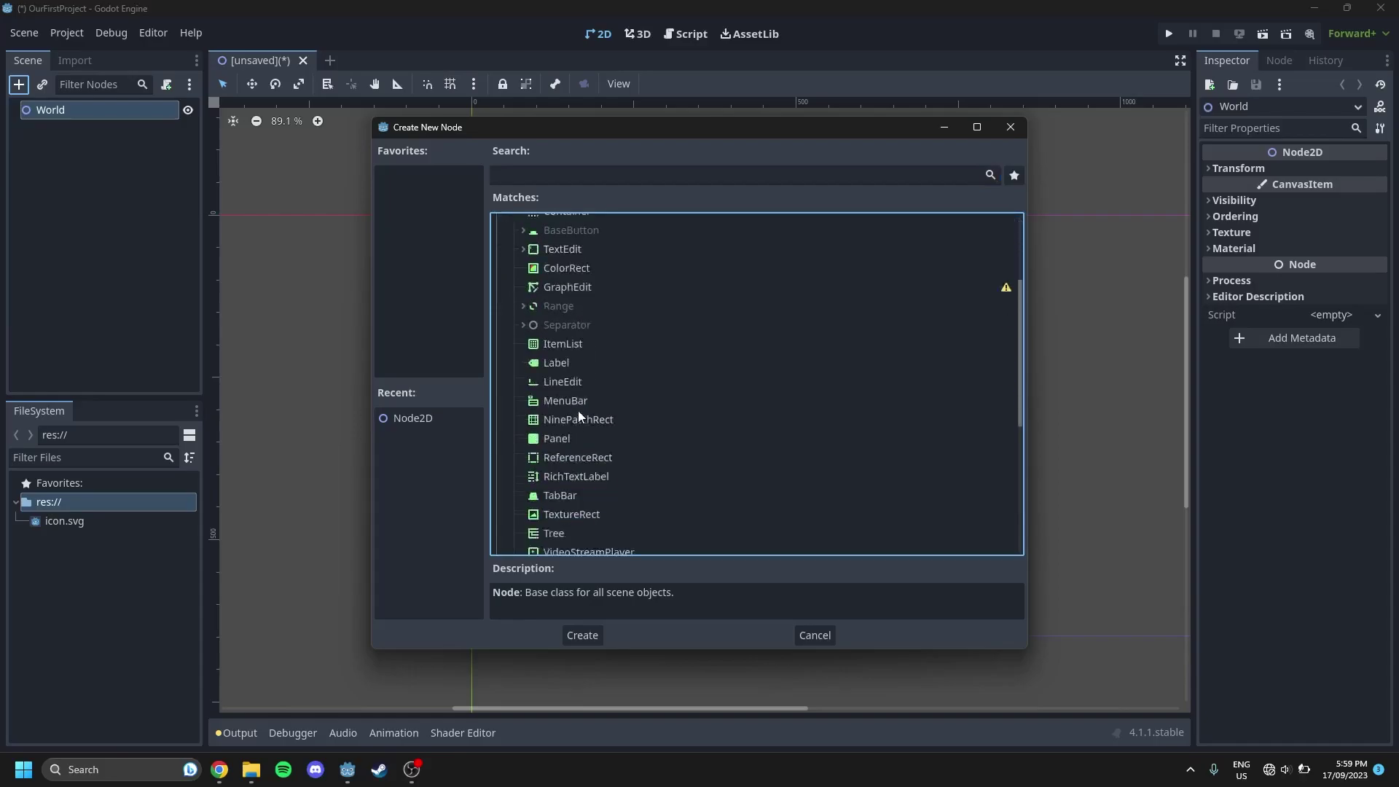
{"action": "double_click", "coordinate": [563, 303]}
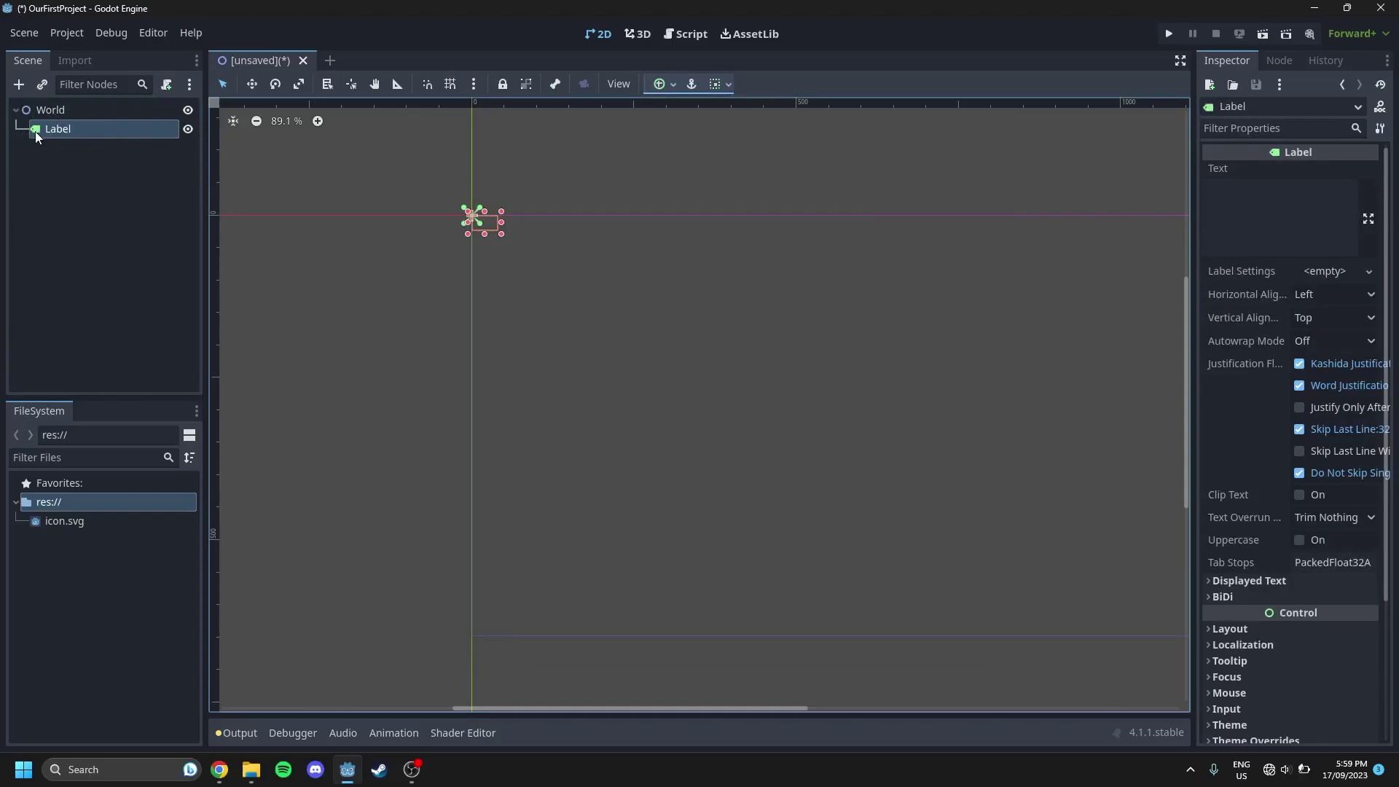
Add an AnimatedSprite2D node as another child of World
{"action": "left_click", "coordinate": [41, 112]}
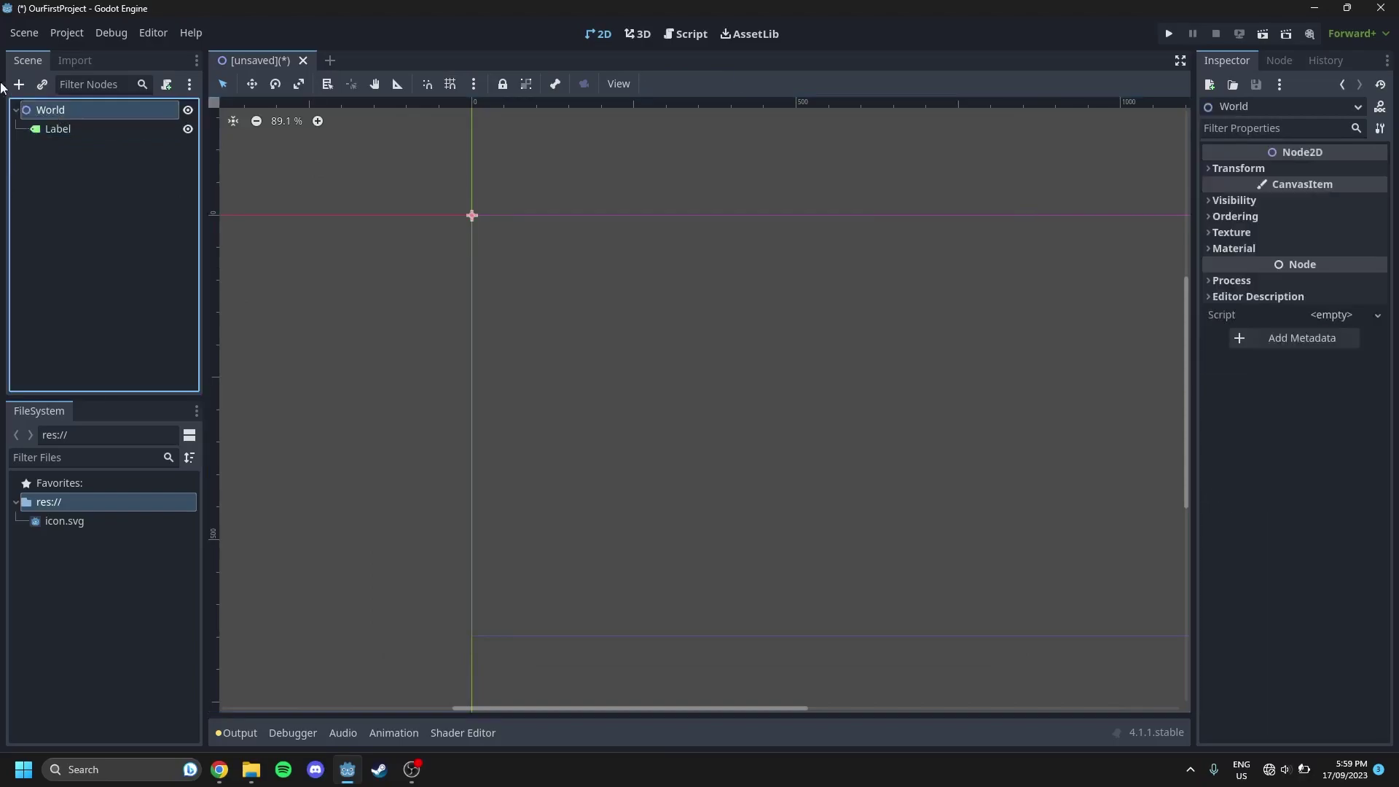
{"action": "left_click", "coordinate": [20, 84]}
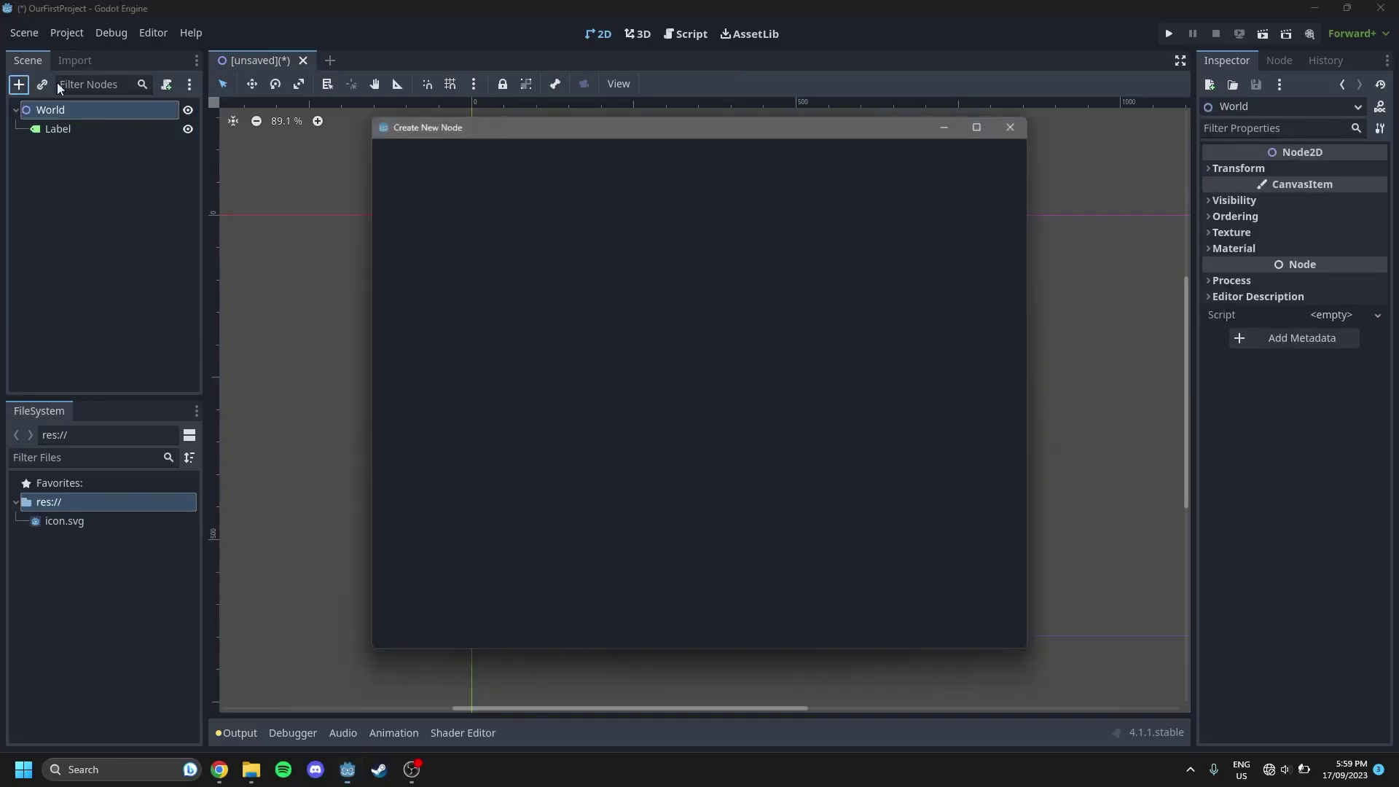
{"action": "scroll", "coordinate": [586, 360], "scroll_direction": "down", "scroll_amount": 3}
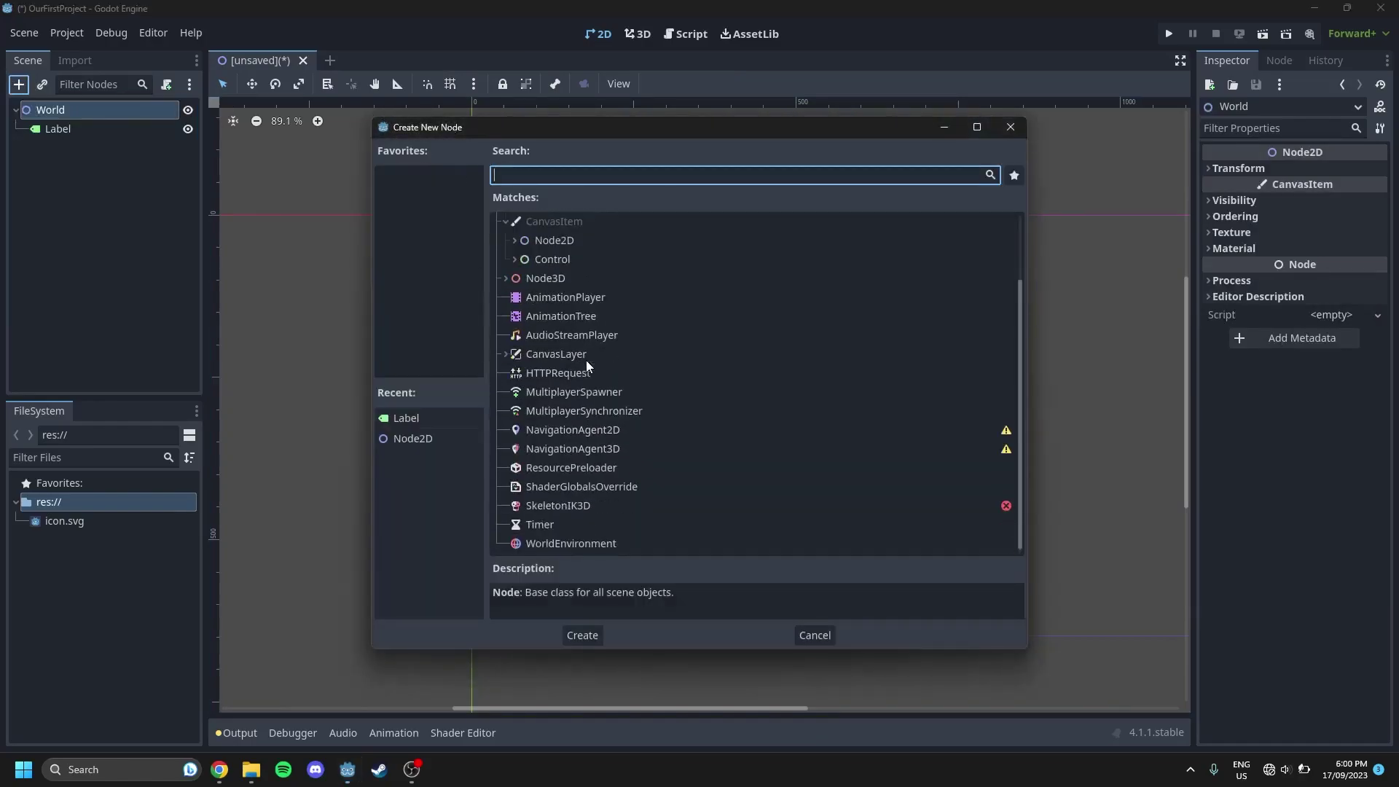
{"action": "left_click", "coordinate": [514, 241]}
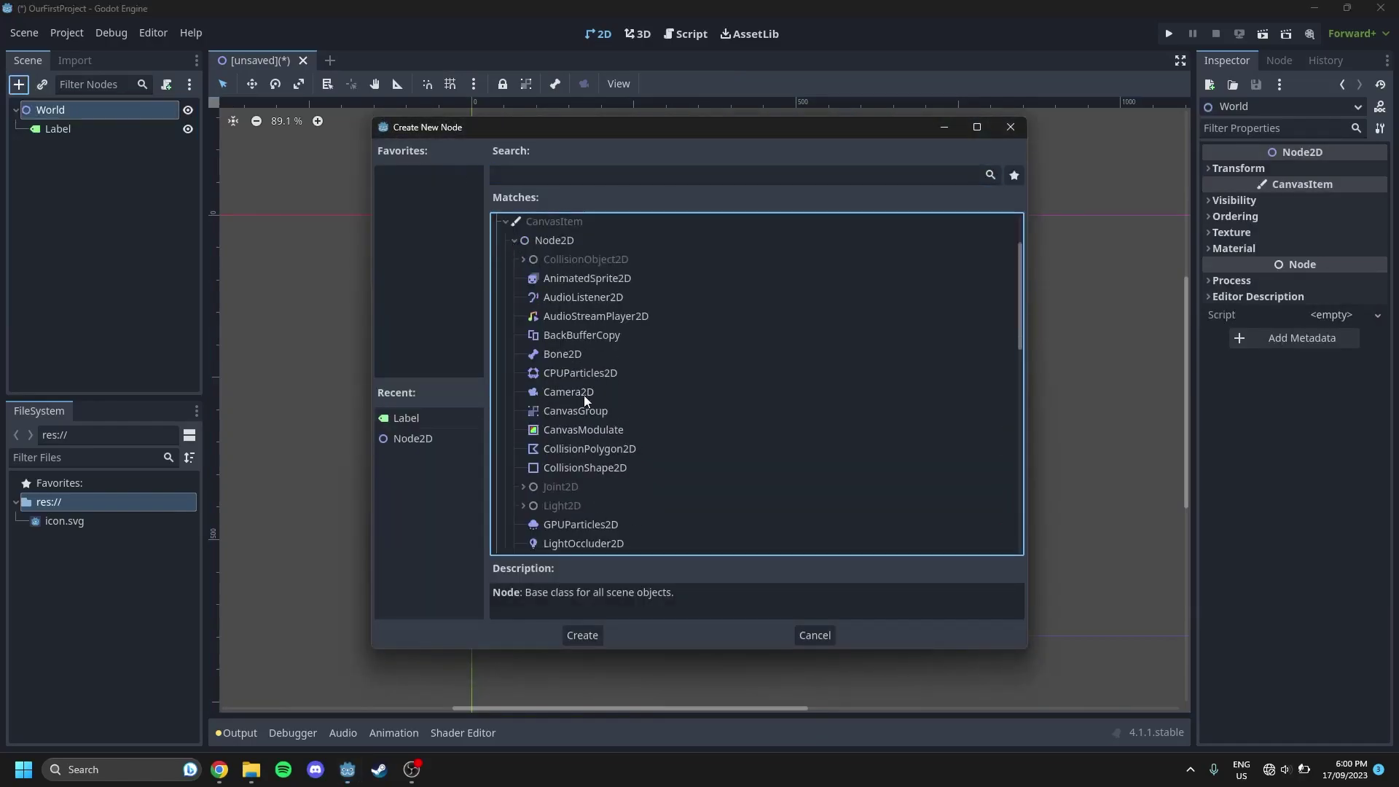
{"action": "double_click", "coordinate": [592, 274]}
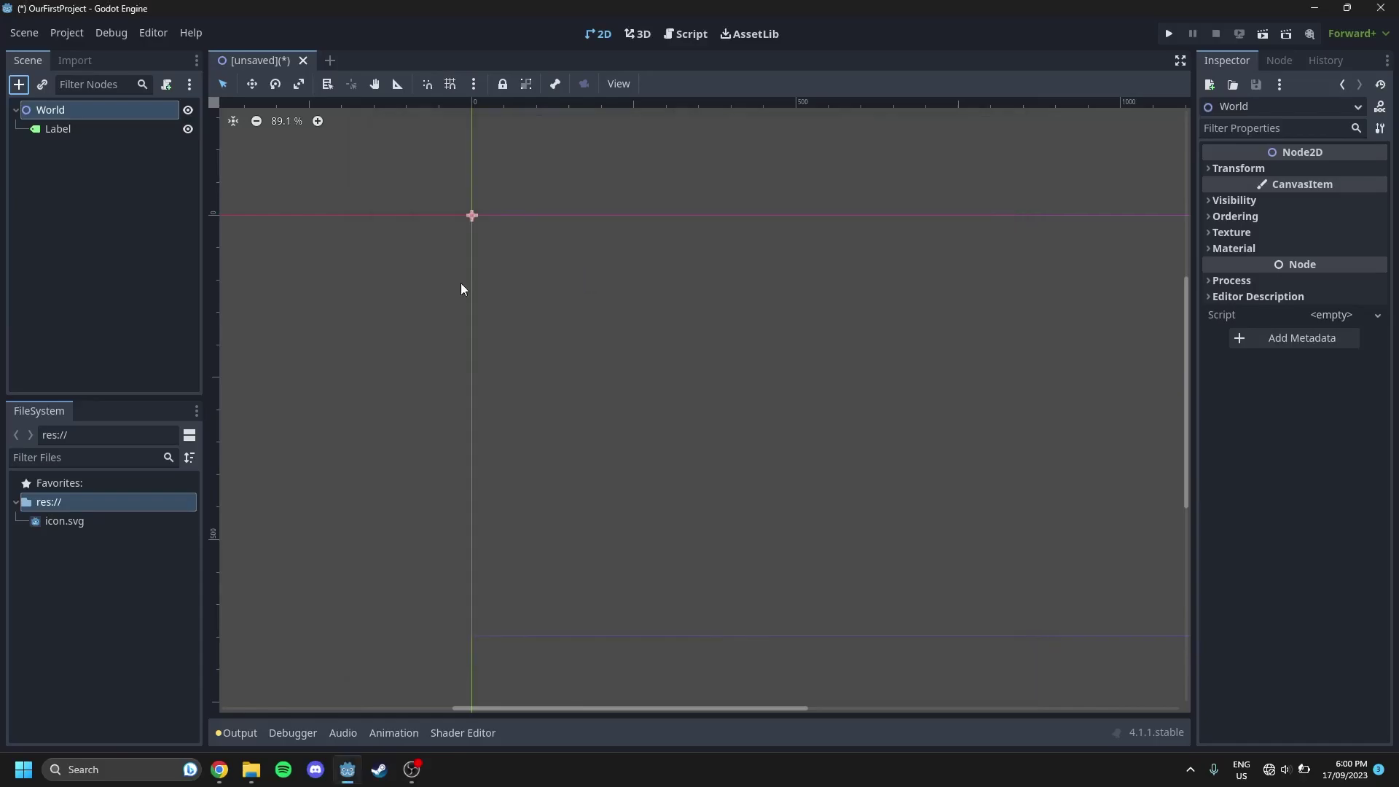
Set the Label node's text to Hello
{"action": "left_click", "coordinate": [96, 130]}
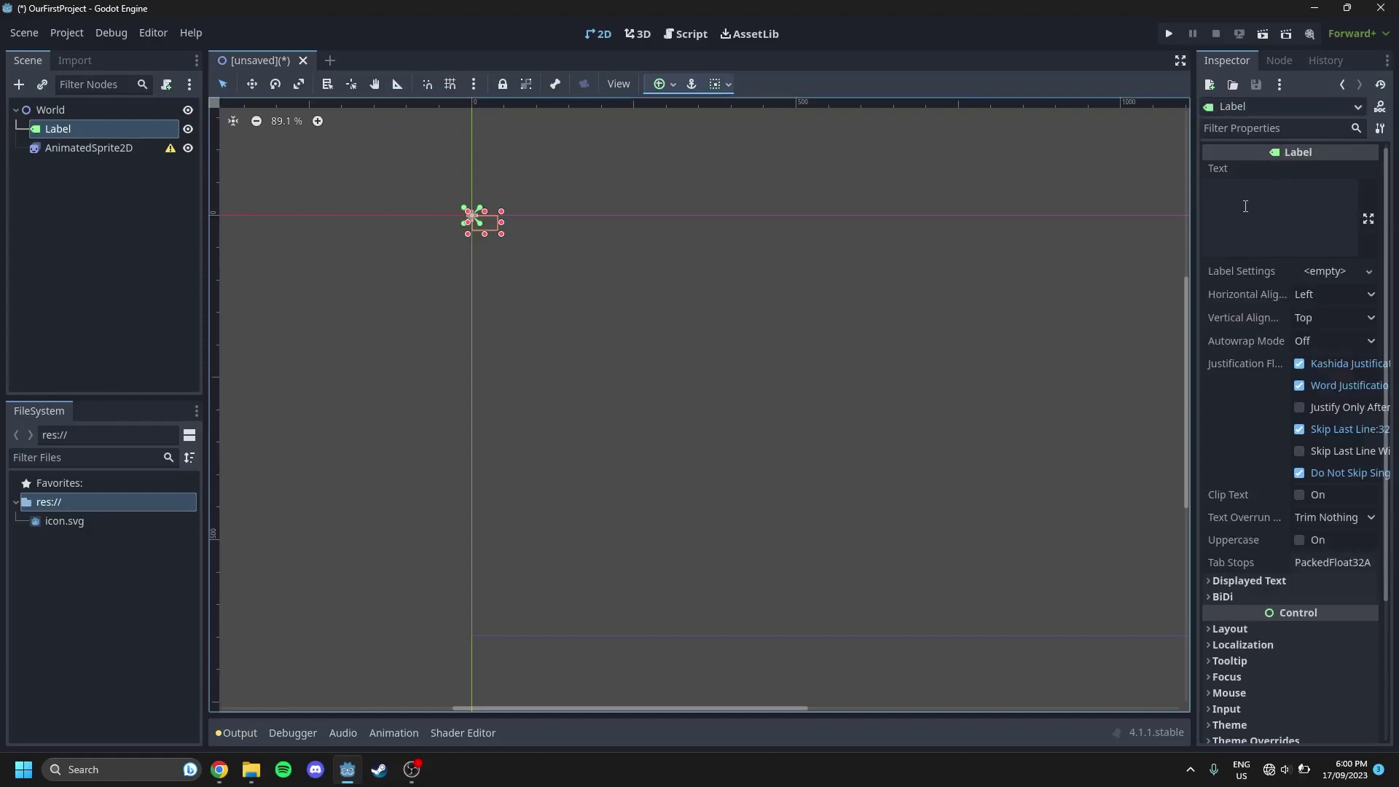
{"action": "left_click", "coordinate": [1245, 206]}
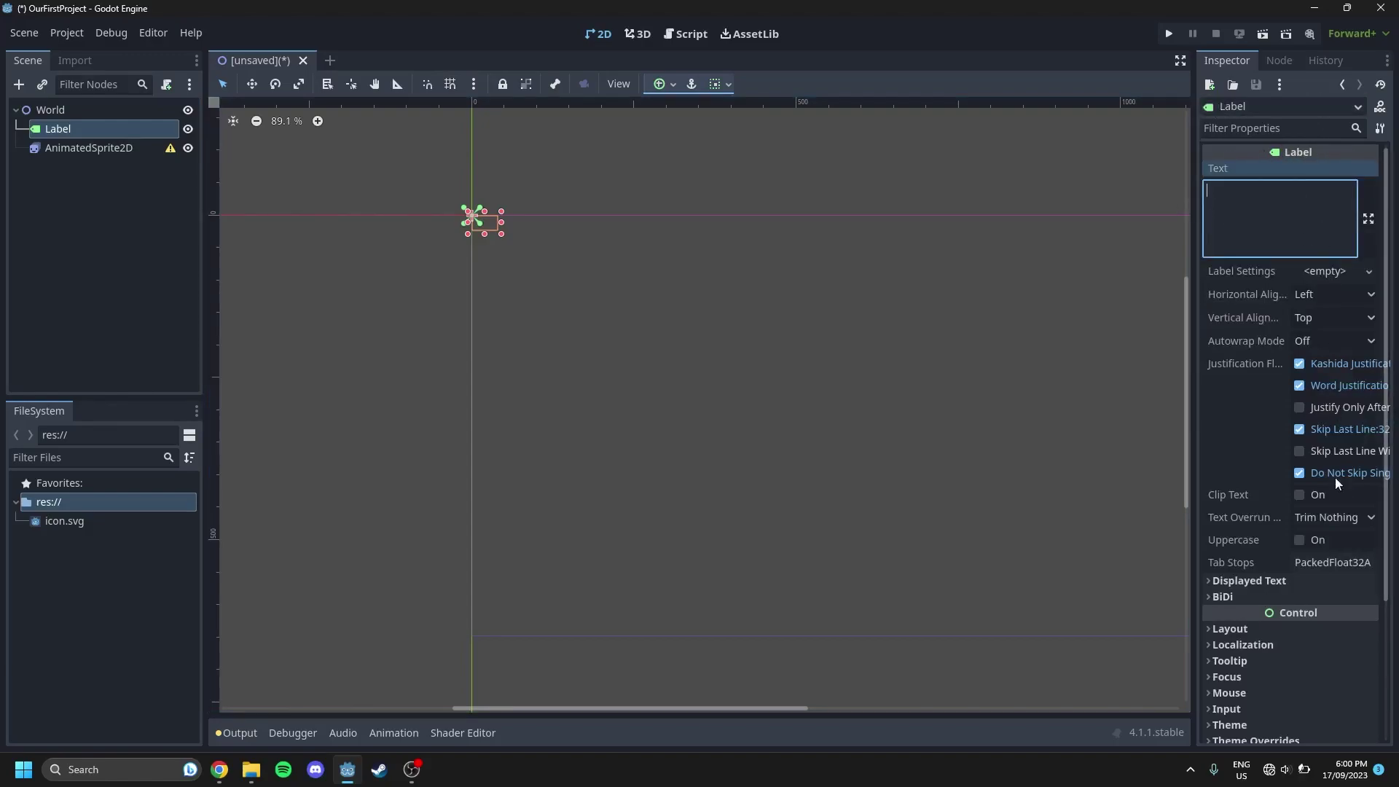
{"action": "left_click", "coordinate": [1279, 60]}
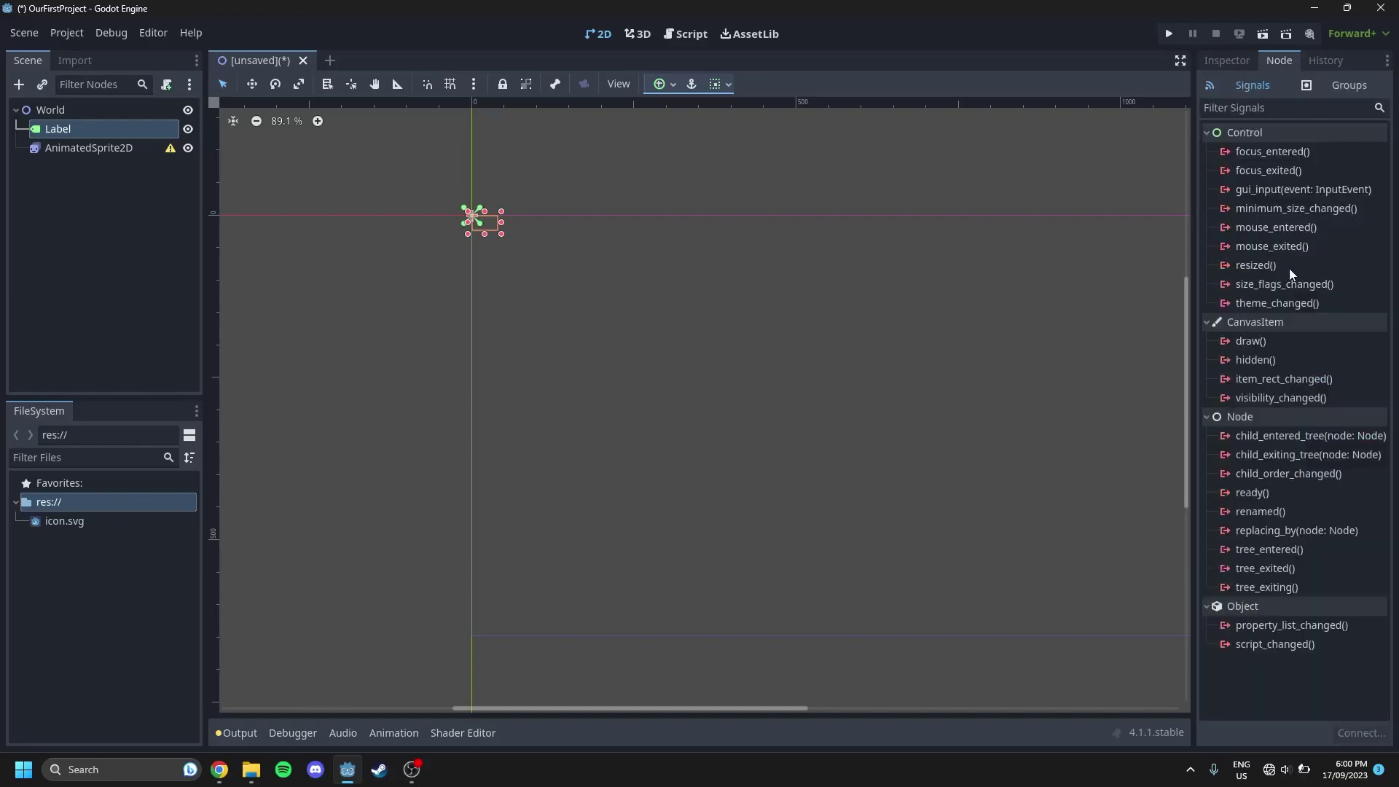
{"action": "left_click", "coordinate": [1226, 61]}
{"action": "left_click", "coordinate": [1278, 209]}
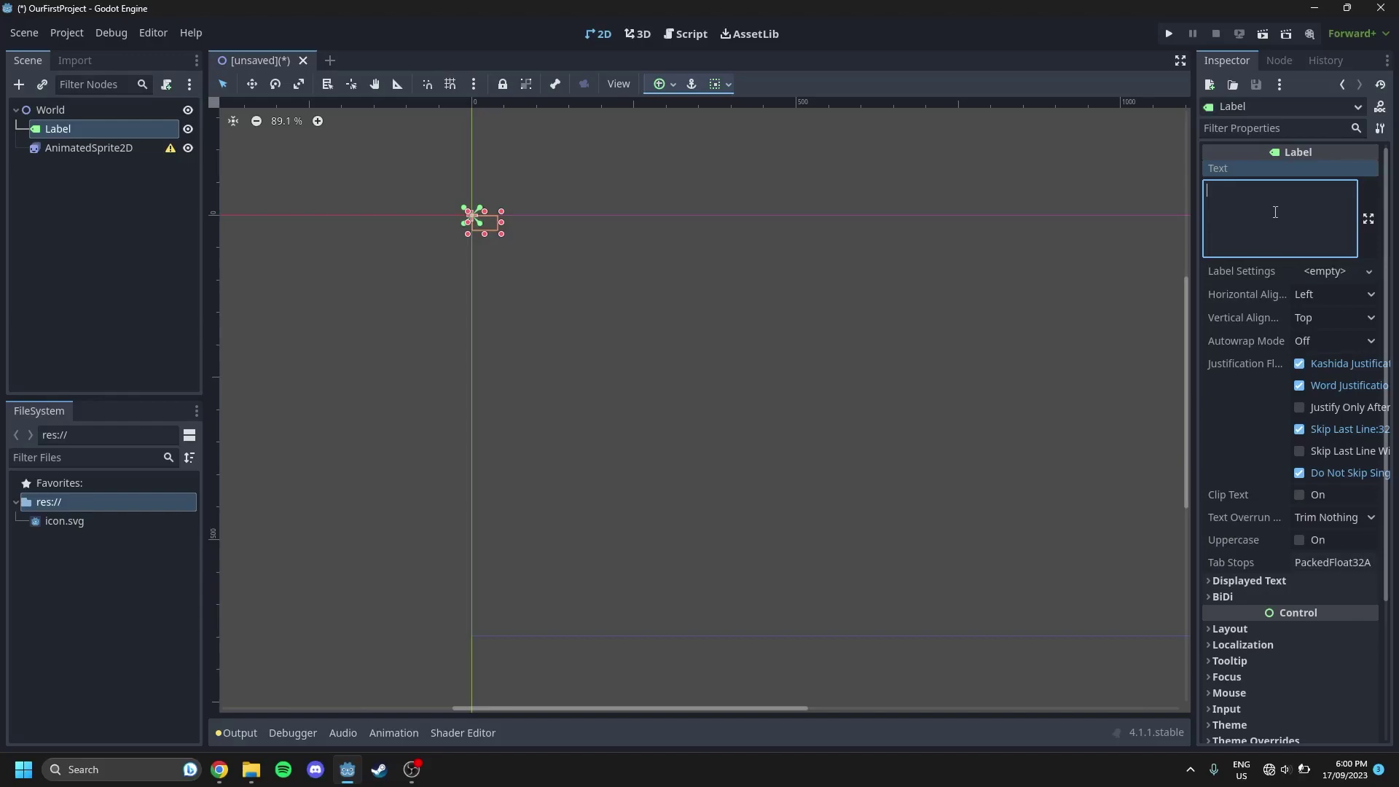
Replace the AnimatedSprite2D node with a Sprite2D node under World and assign icon.svg as its texture
{"action": "type", "text": "sprite"}
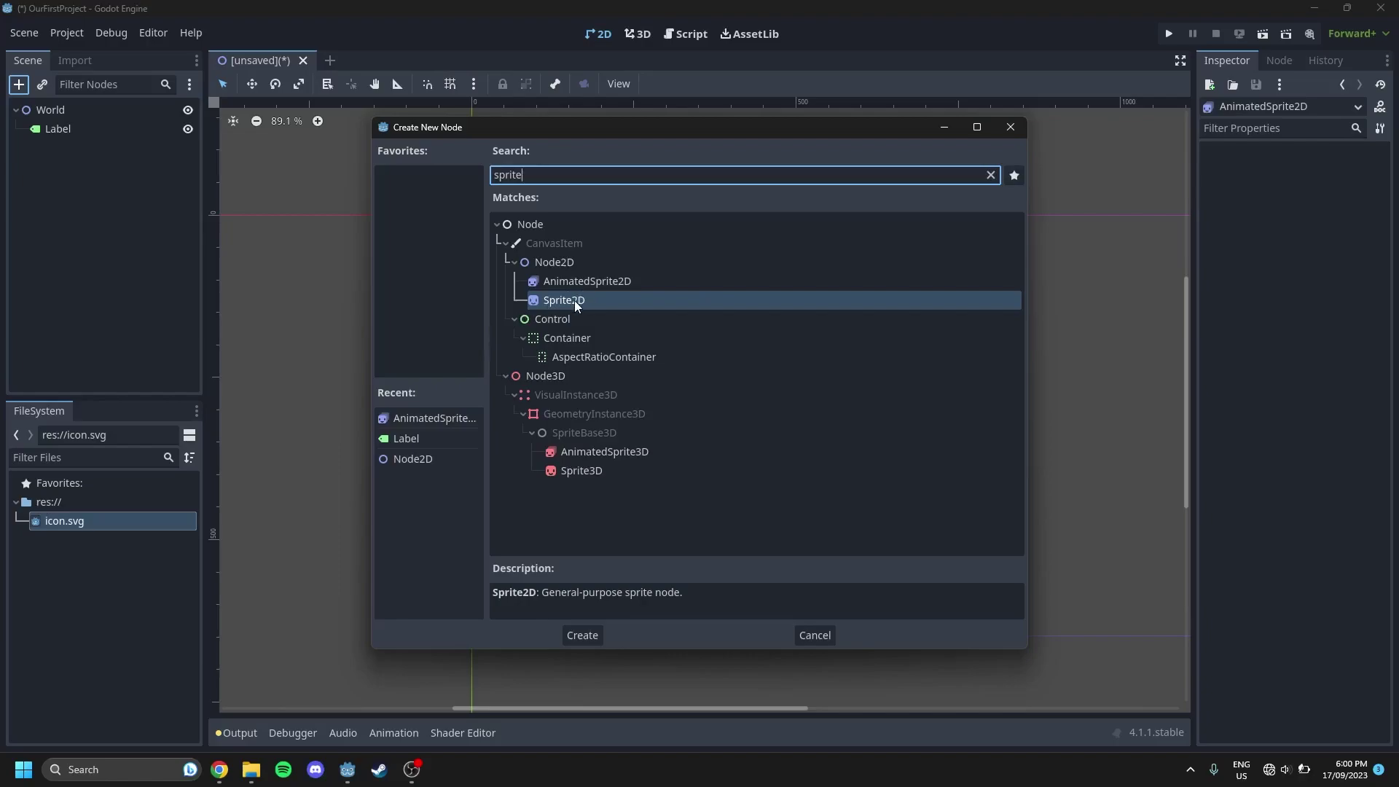
{"action": "double_click", "coordinate": [575, 301]}
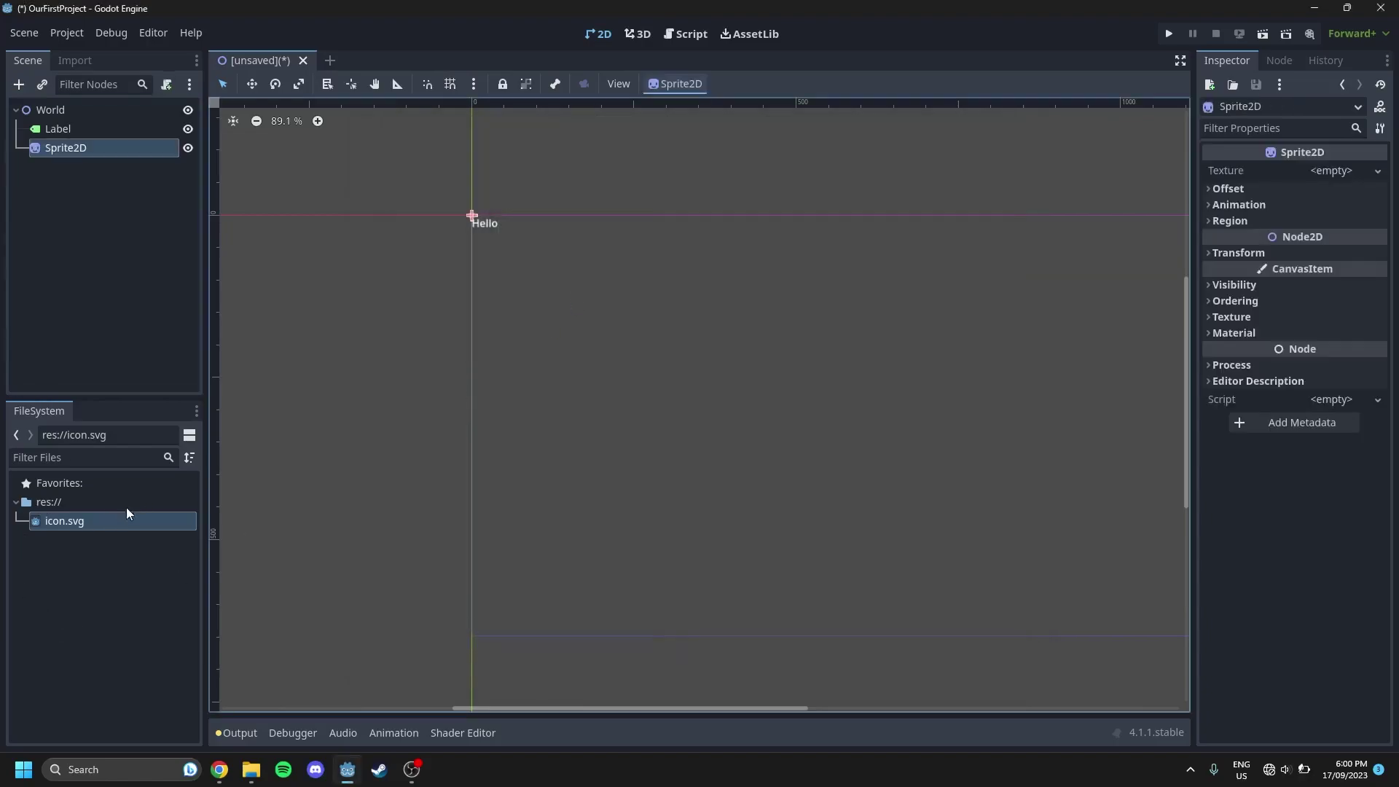
{"action": "left_click_drag", "start_coordinate": [112, 523], "coordinate": [1323, 169]}
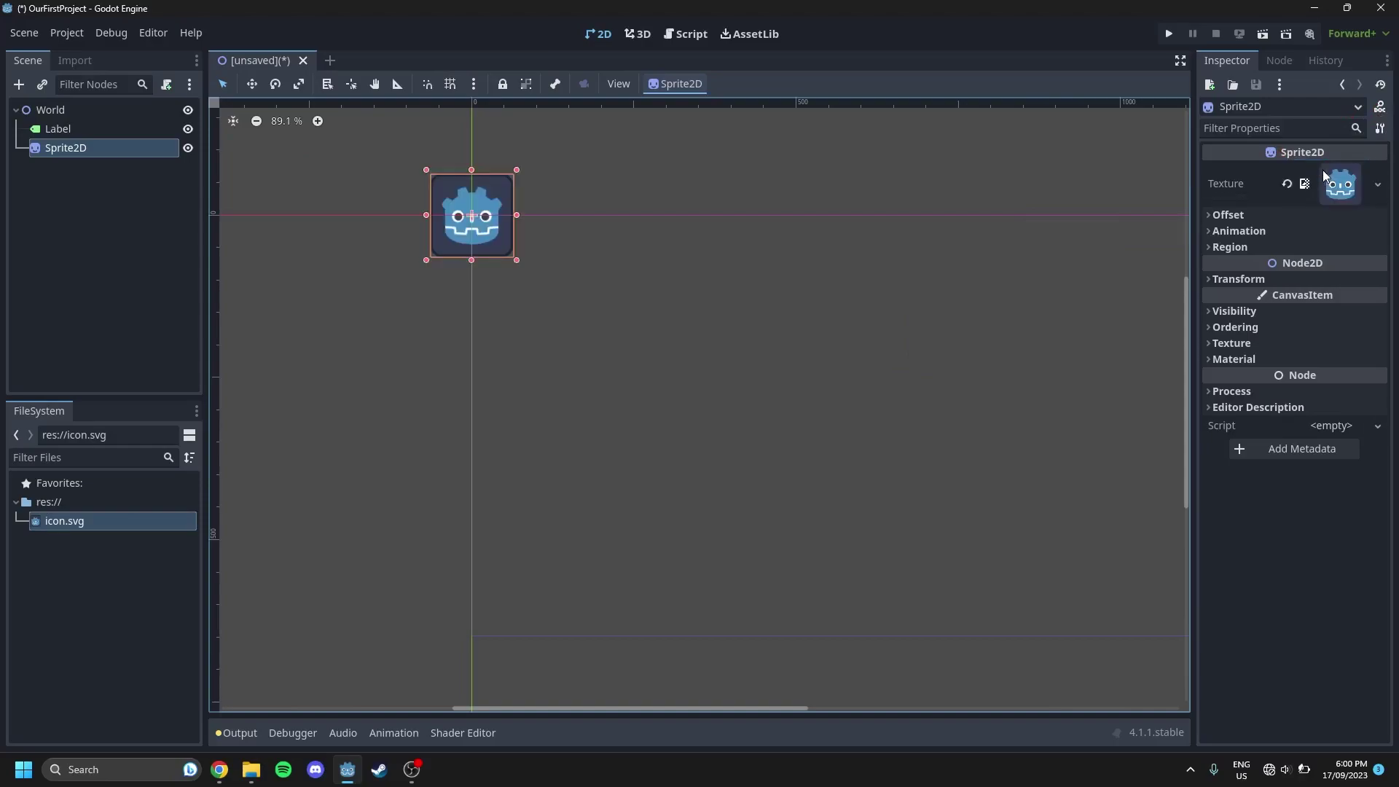
{"action": "left_click", "coordinate": [1288, 184]}
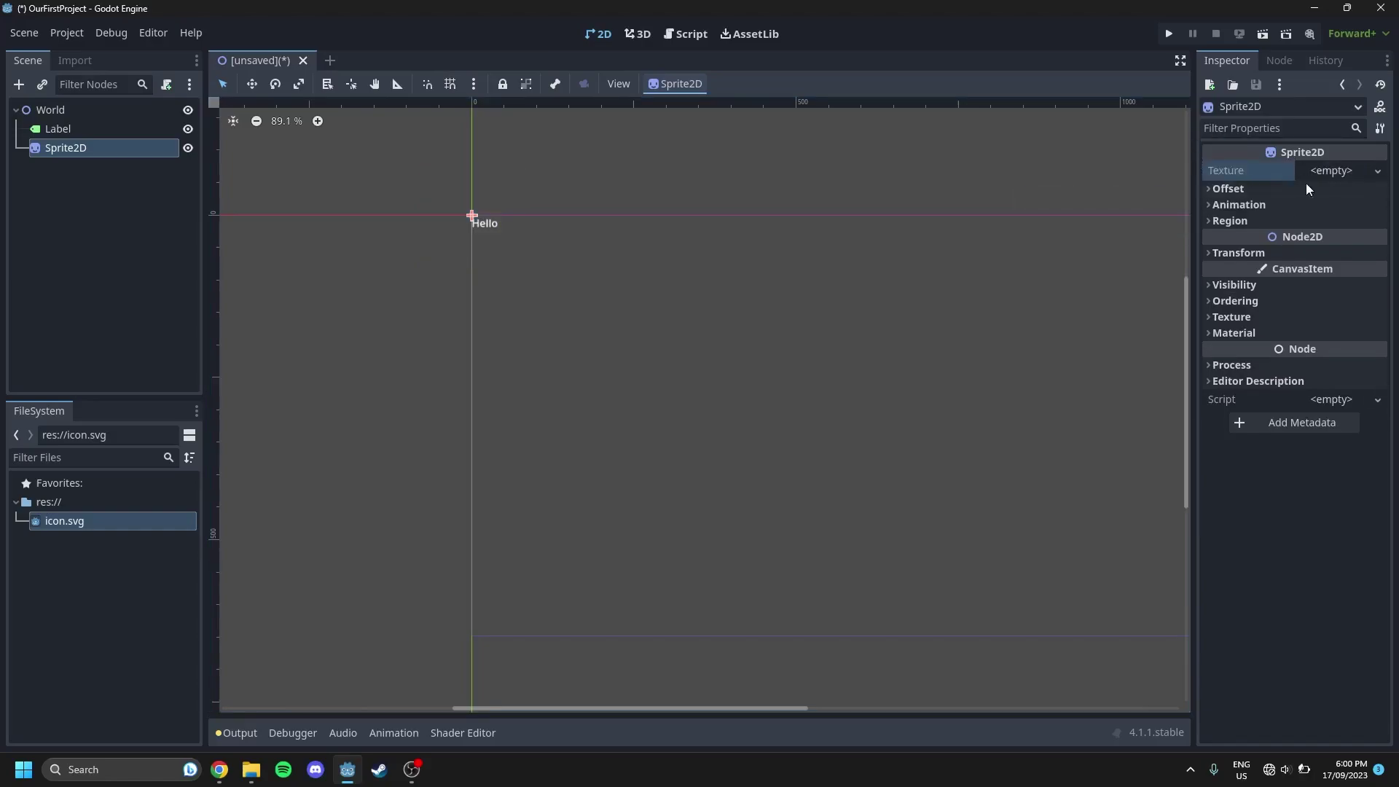
{"action": "key", "text": "ctrl+z"}
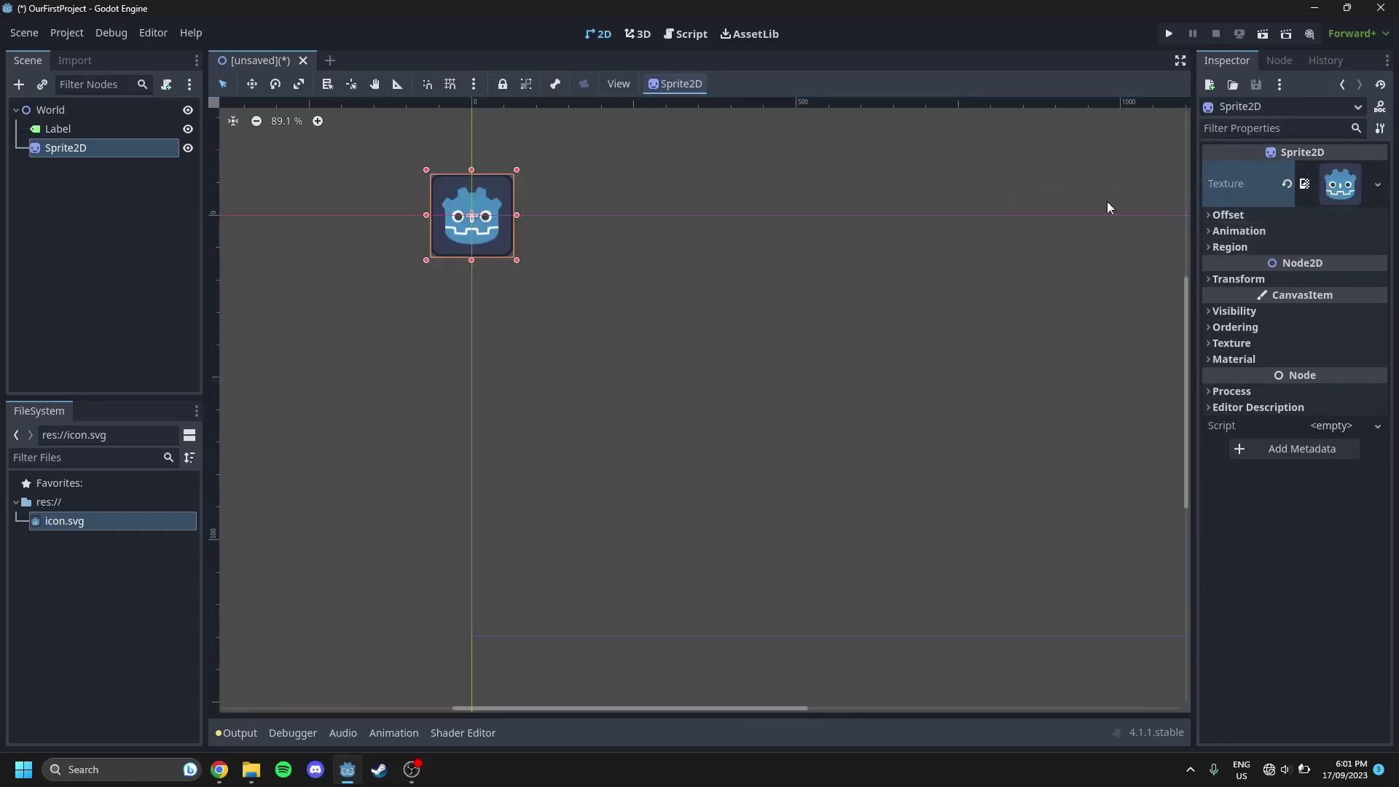
Move the Godot icon sprite from the scene origin into the game window area, clear of the Hello label, and deselect it
{"action": "left_click_drag", "start_coordinate": [478, 191], "coordinate": [745, 357]}
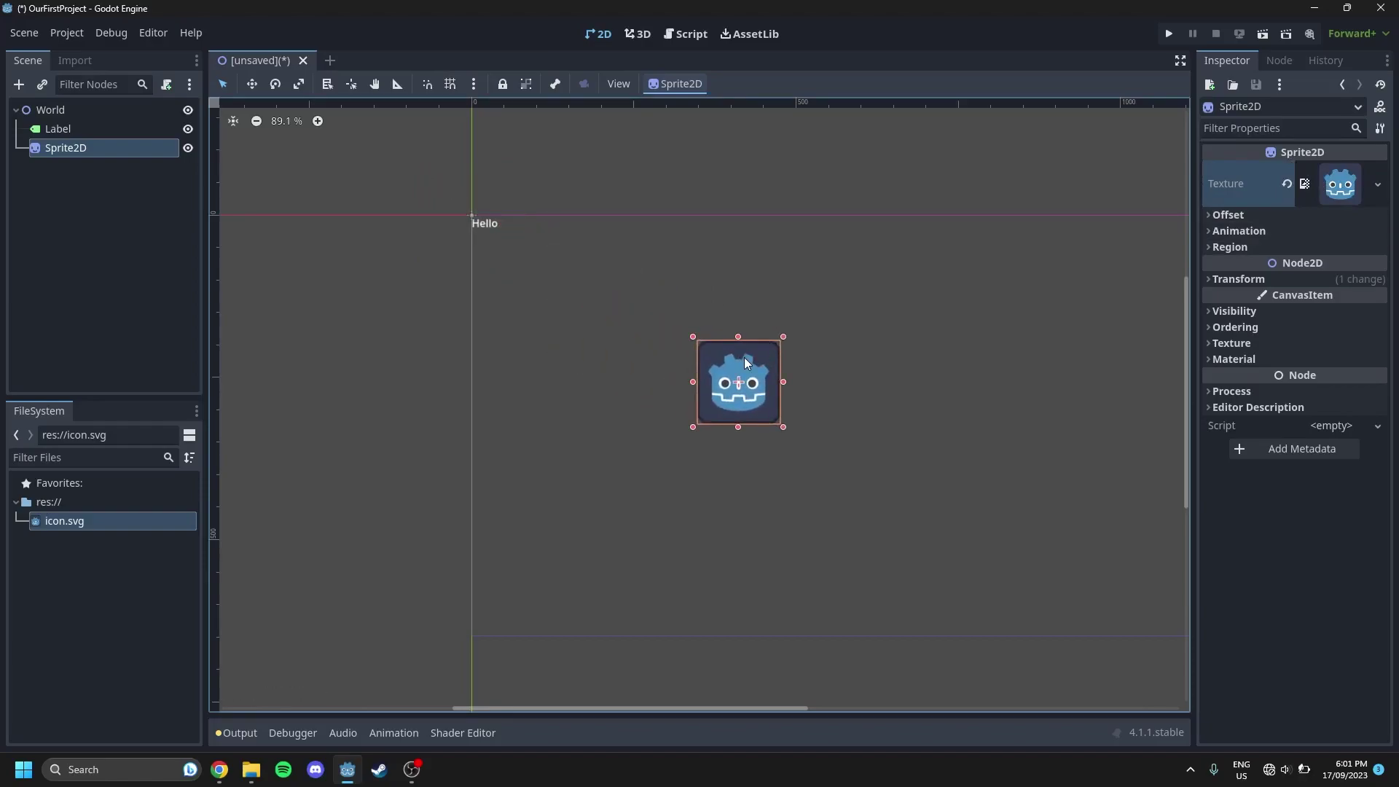
{"action": "left_click", "coordinate": [657, 332]}
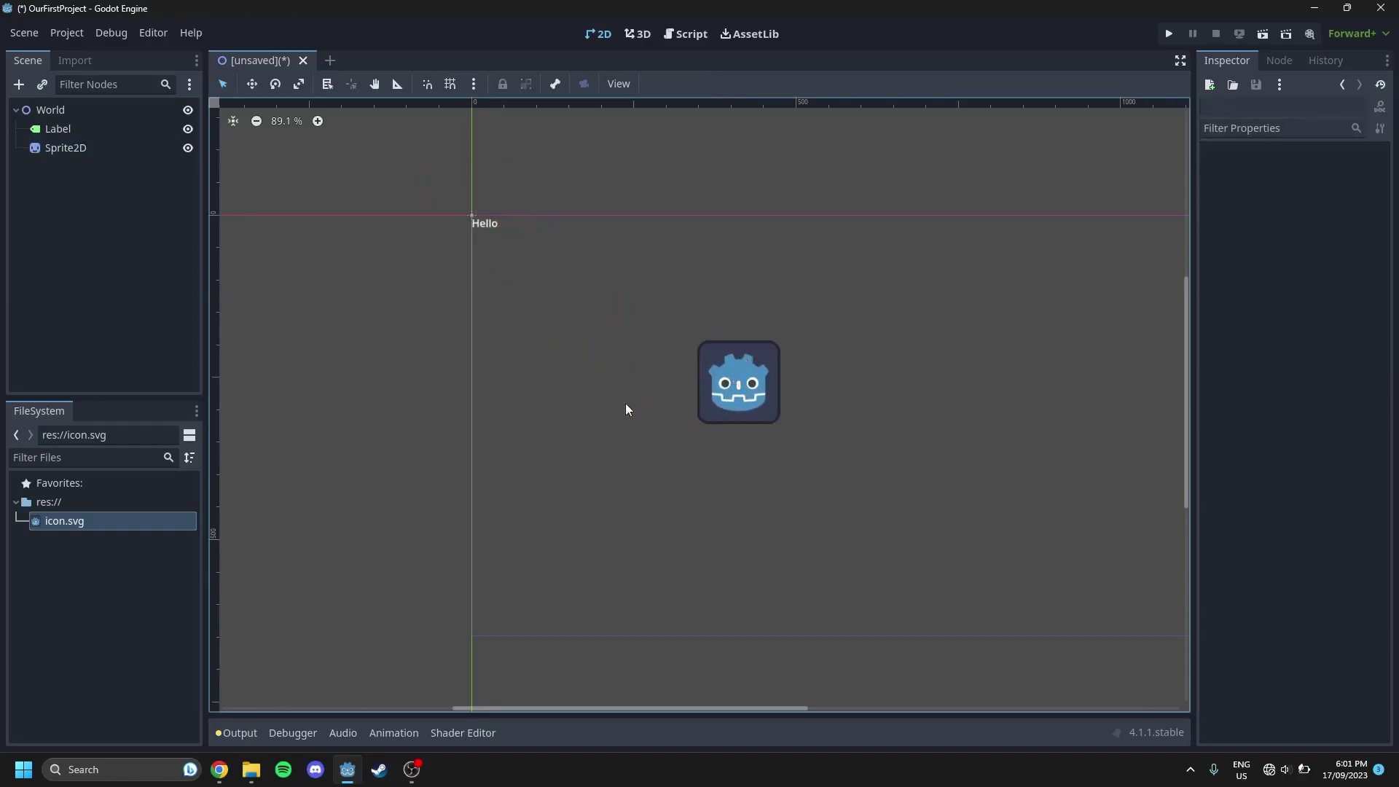
{"action": "scroll", "coordinate": [385, 253], "scroll_direction": "down", "scroll_amount": 2}
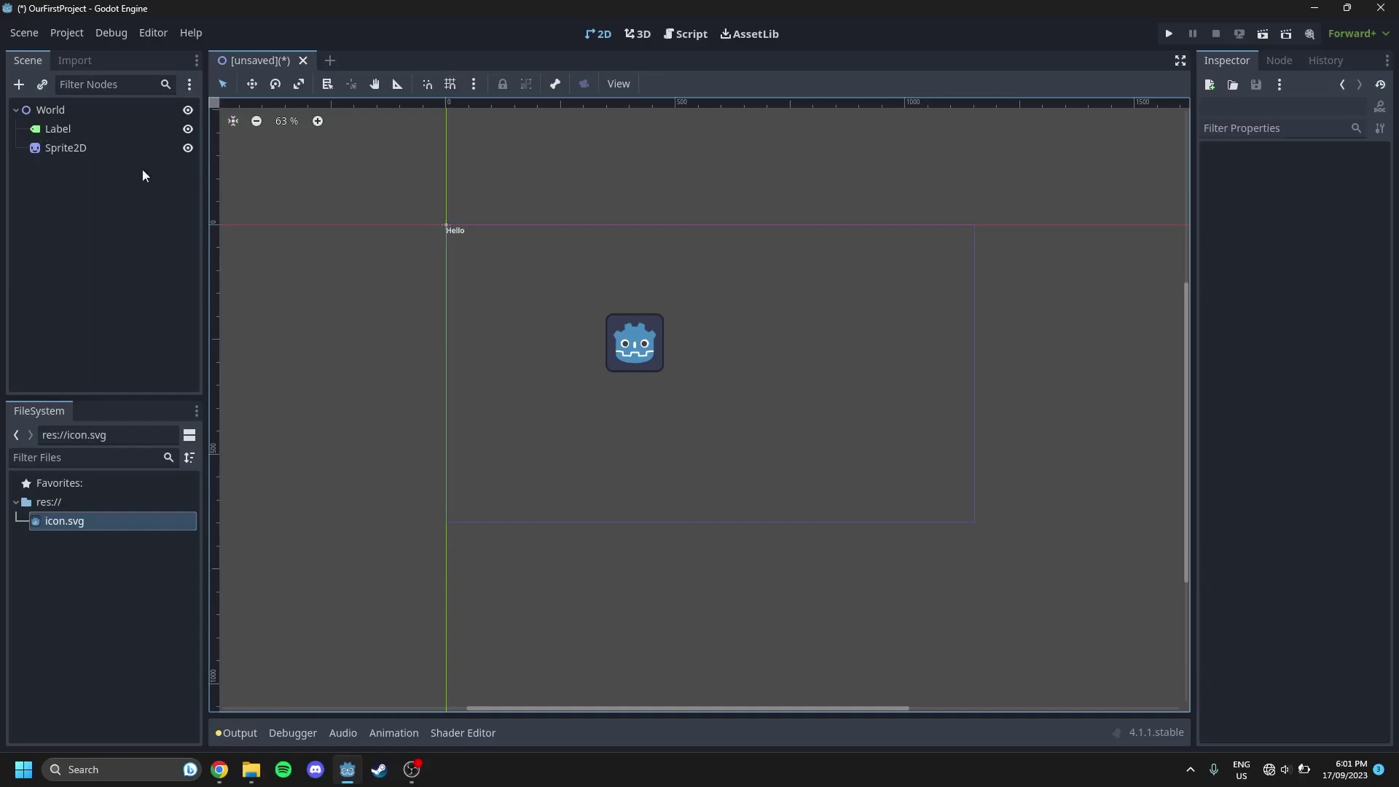
Save the scene as world.tscn in the project's res:// folder
{"action": "key", "text": "ctrl+s"}
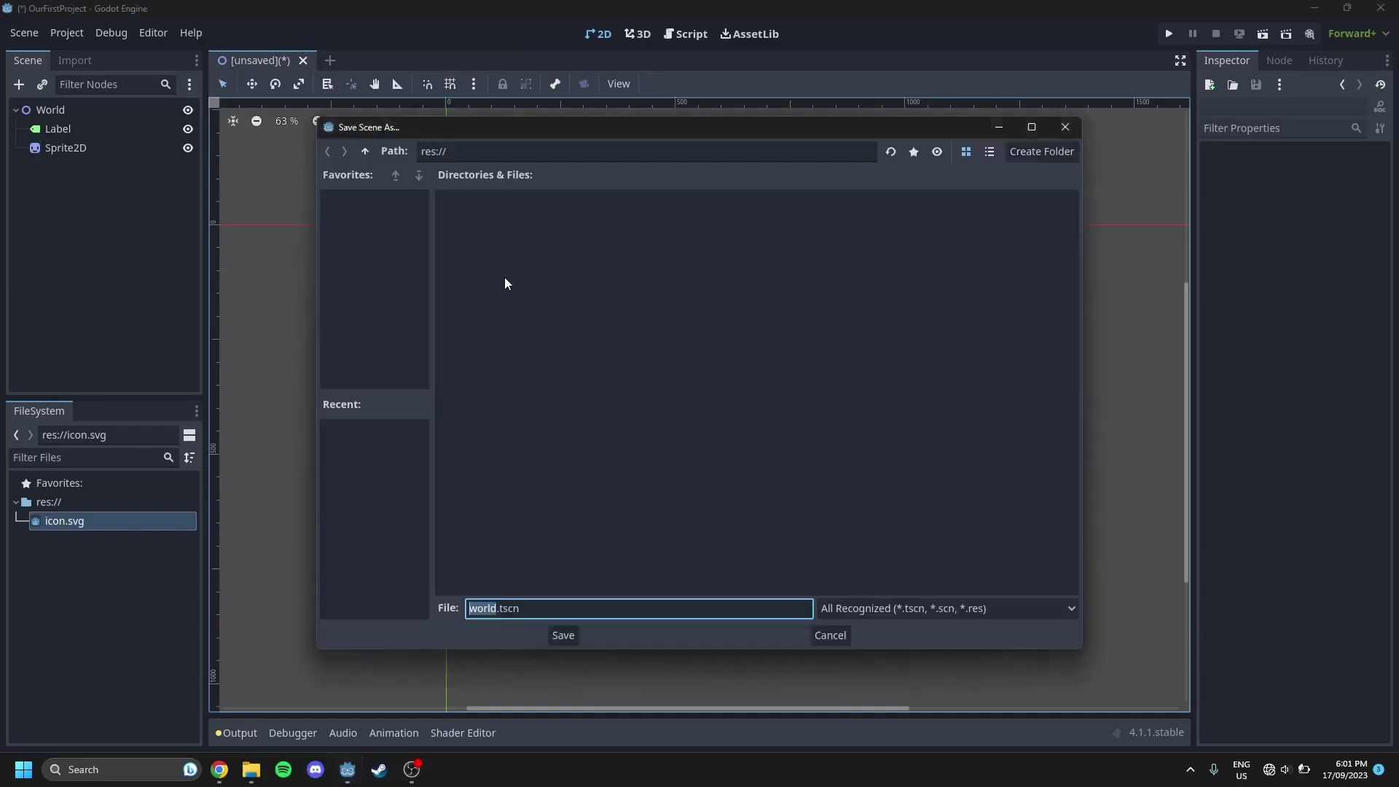
{"action": "left_click", "coordinate": [566, 631]}
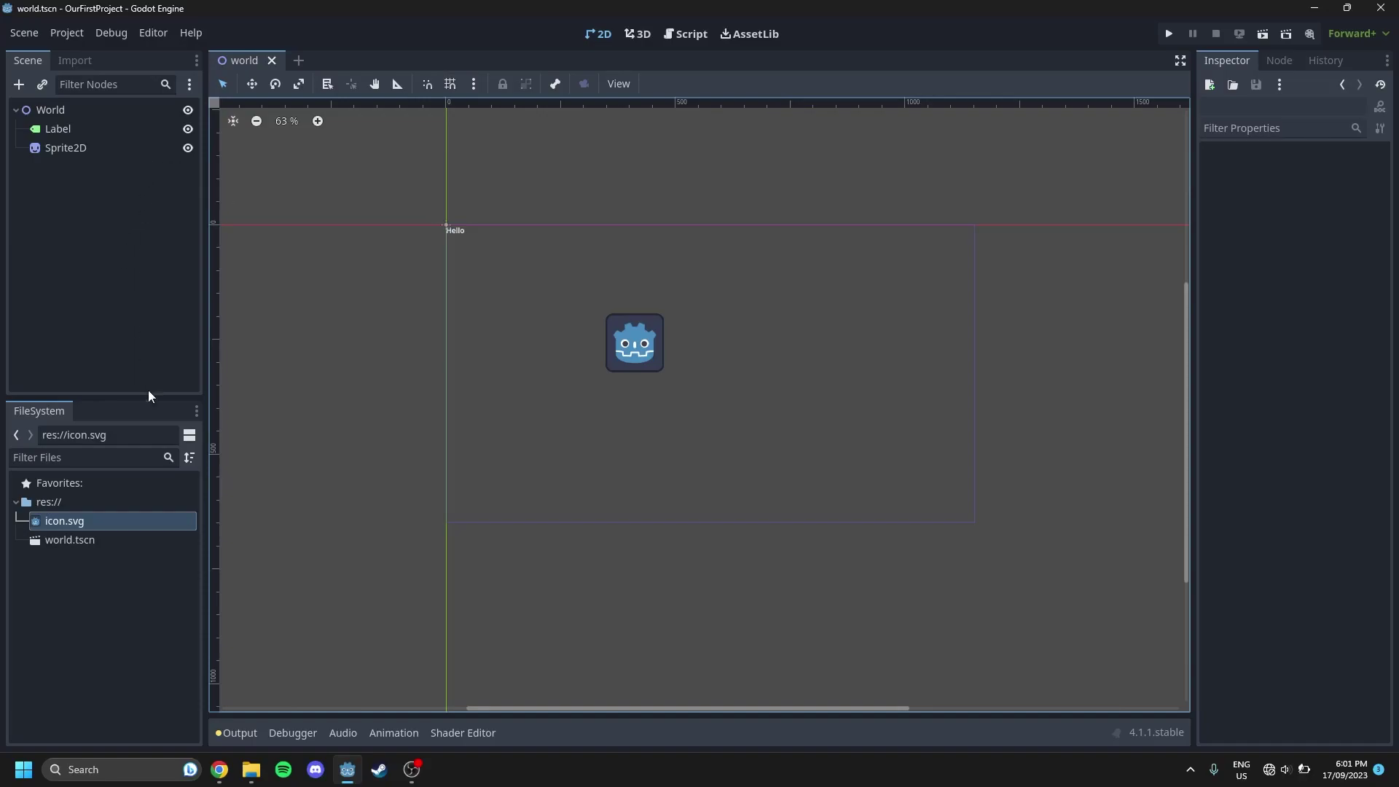
Add a new Label node to the scene and make it a child of Sprite2D
{"action": "left_click", "coordinate": [97, 459]}
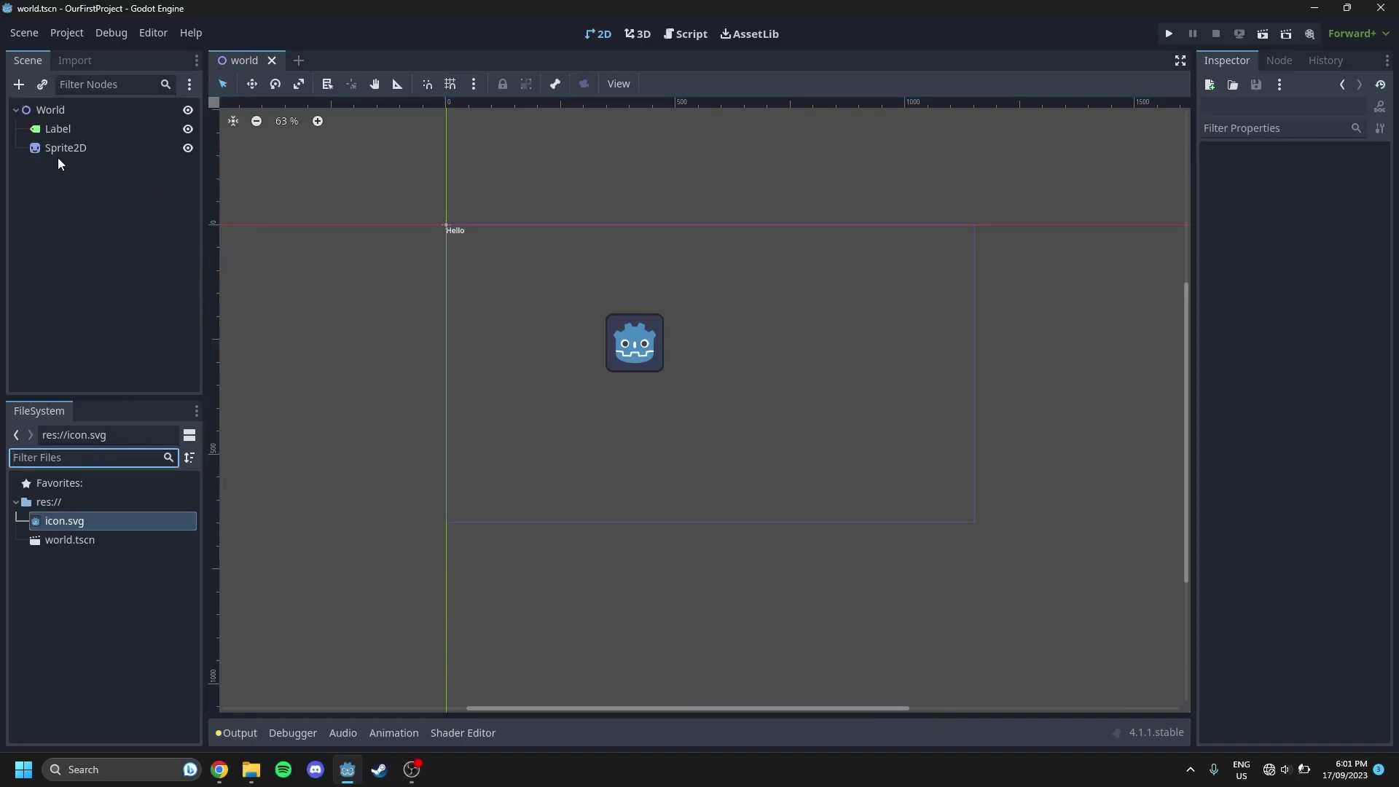
{"action": "left_click", "coordinate": [16, 85]}
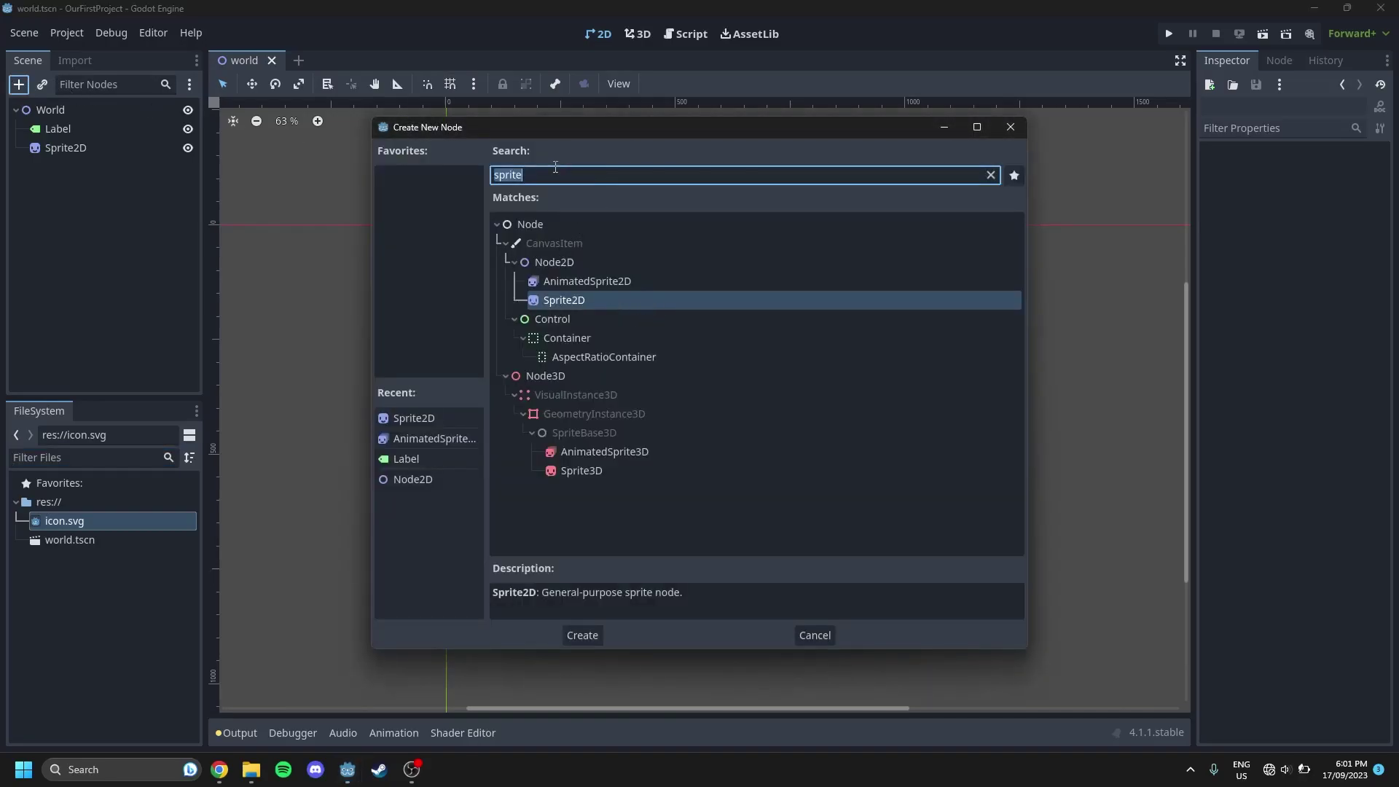
{"action": "type", "text": "labe"}
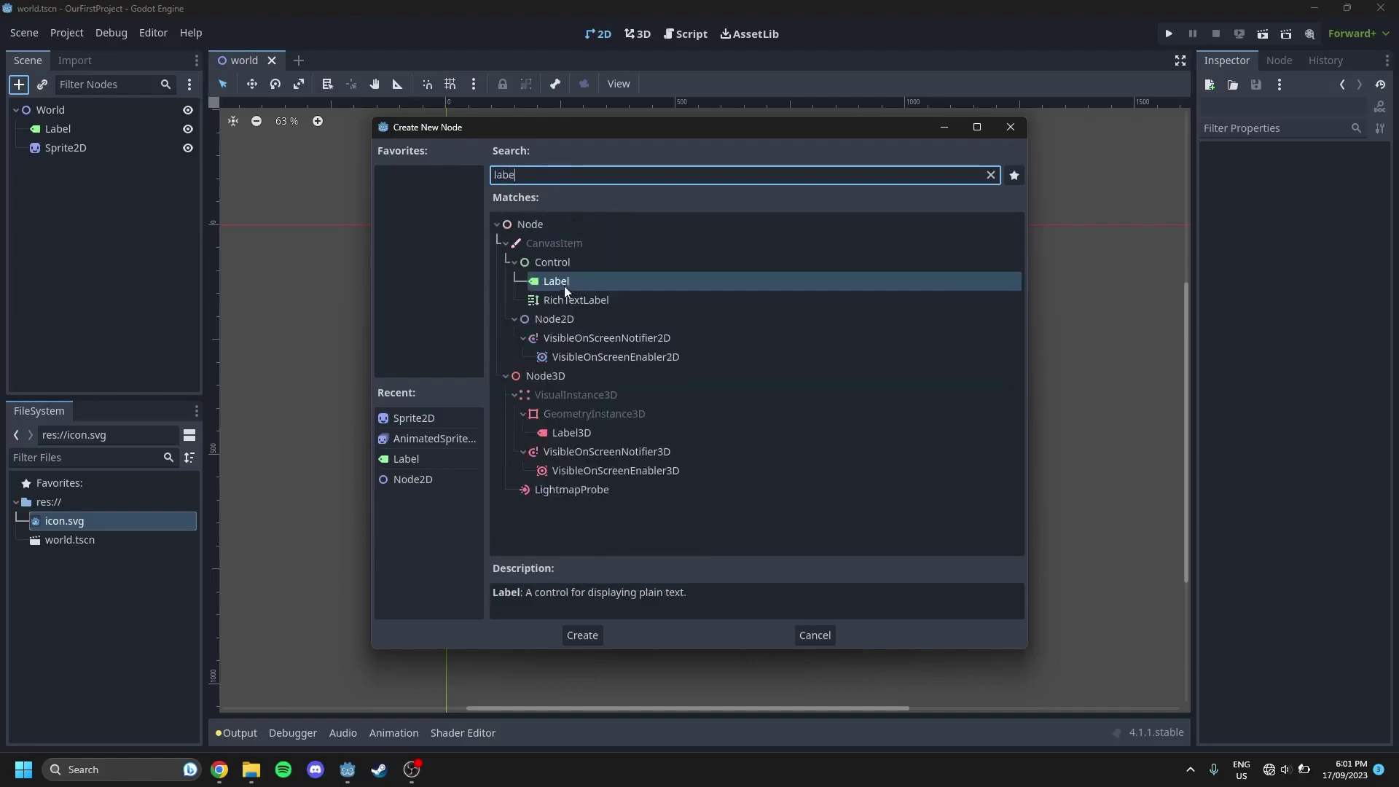
{"action": "double_click", "coordinate": [565, 290]}
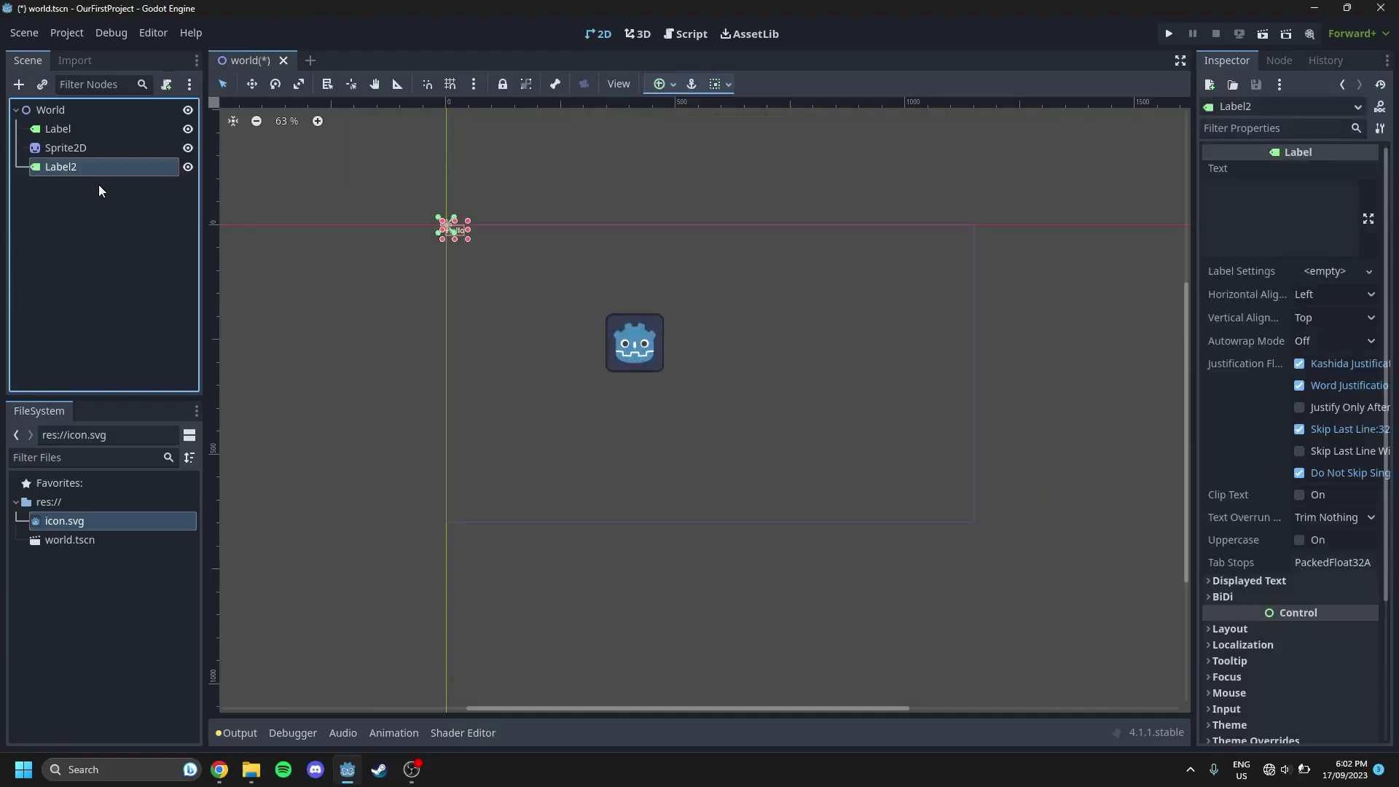
{"action": "mouse_move", "coordinate": [51, 169]}
{"action": "left_mouse_down"}
{"action": "mouse_move", "coordinate": [51, 130]}
{"action": "mouse_move", "coordinate": [57, 148]}
{"action": "left_mouse_up"}
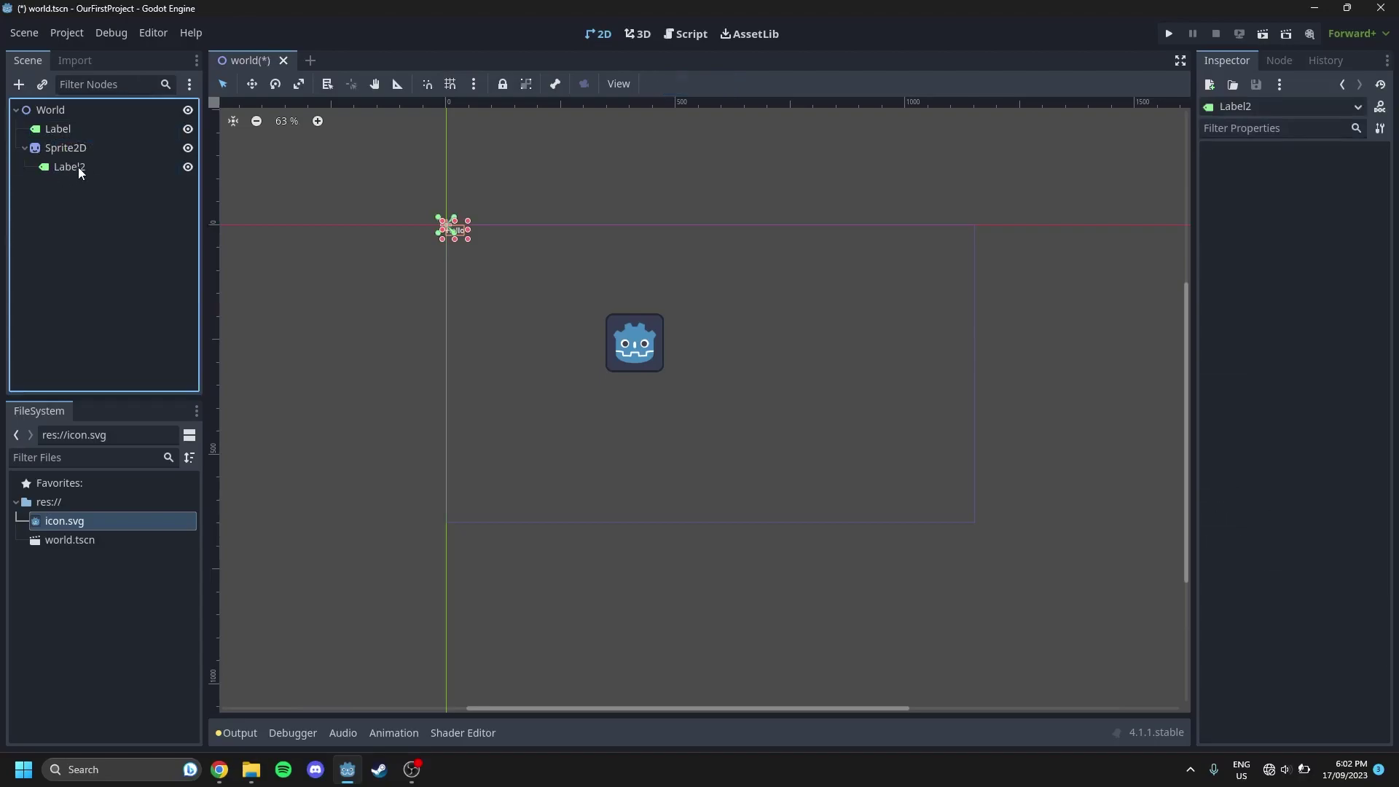
Rename the label under Sprite2D as Srite Label
{"action": "double_click", "coordinate": [77, 167]}
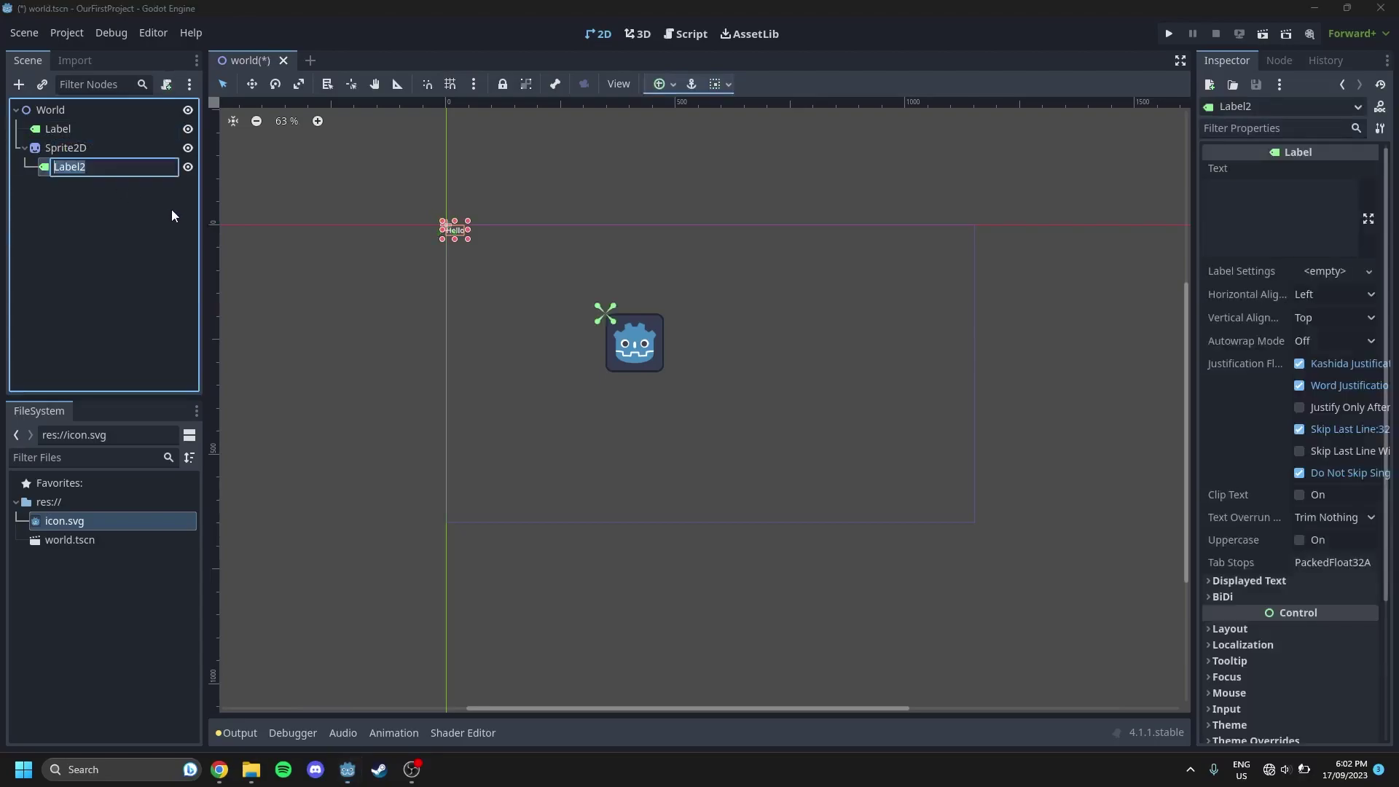
{"action": "type", "text": "Srite Label"}
{"action": "key", "text": "Escape"}
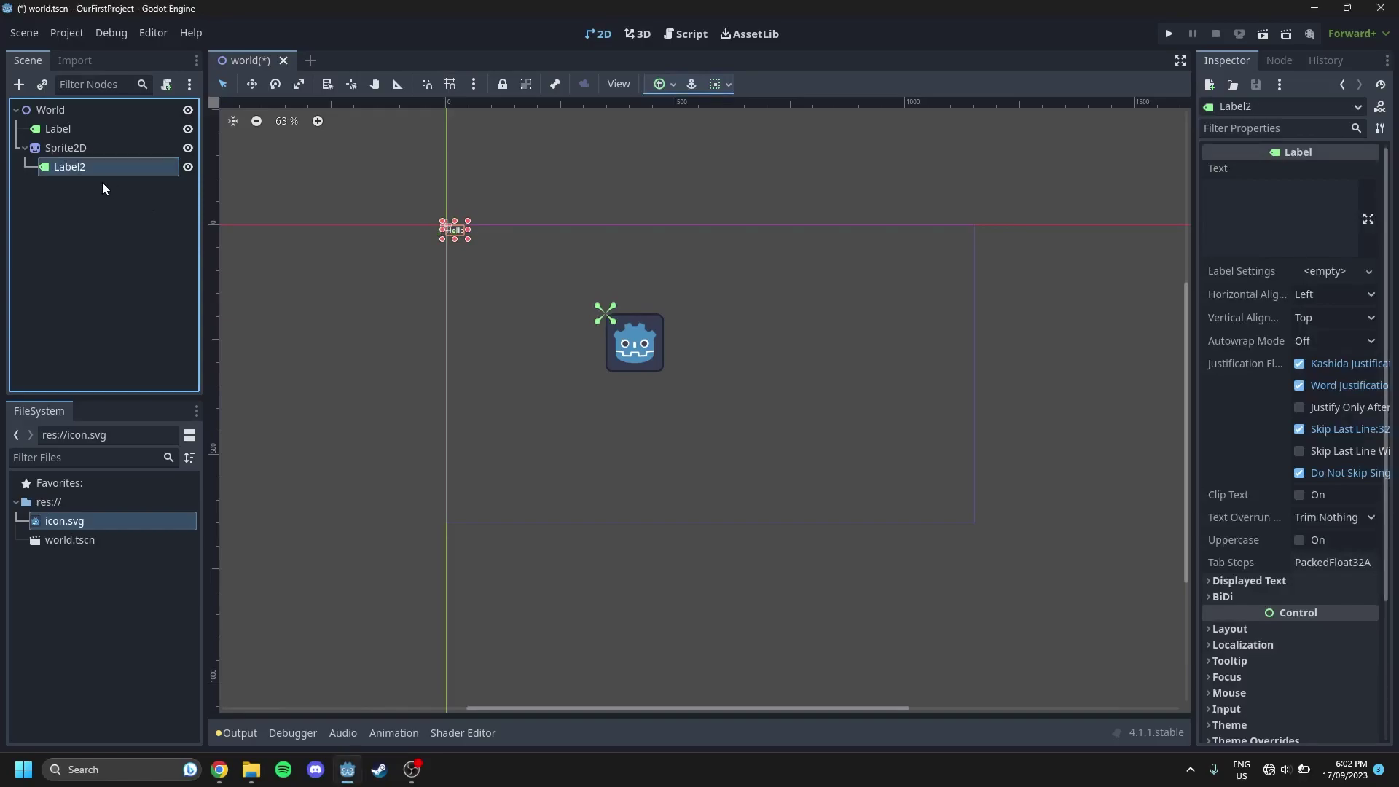
Set the text of the Srite Label node to Sprite and keep the node selected
{"action": "left_click", "coordinate": [1279, 197]}
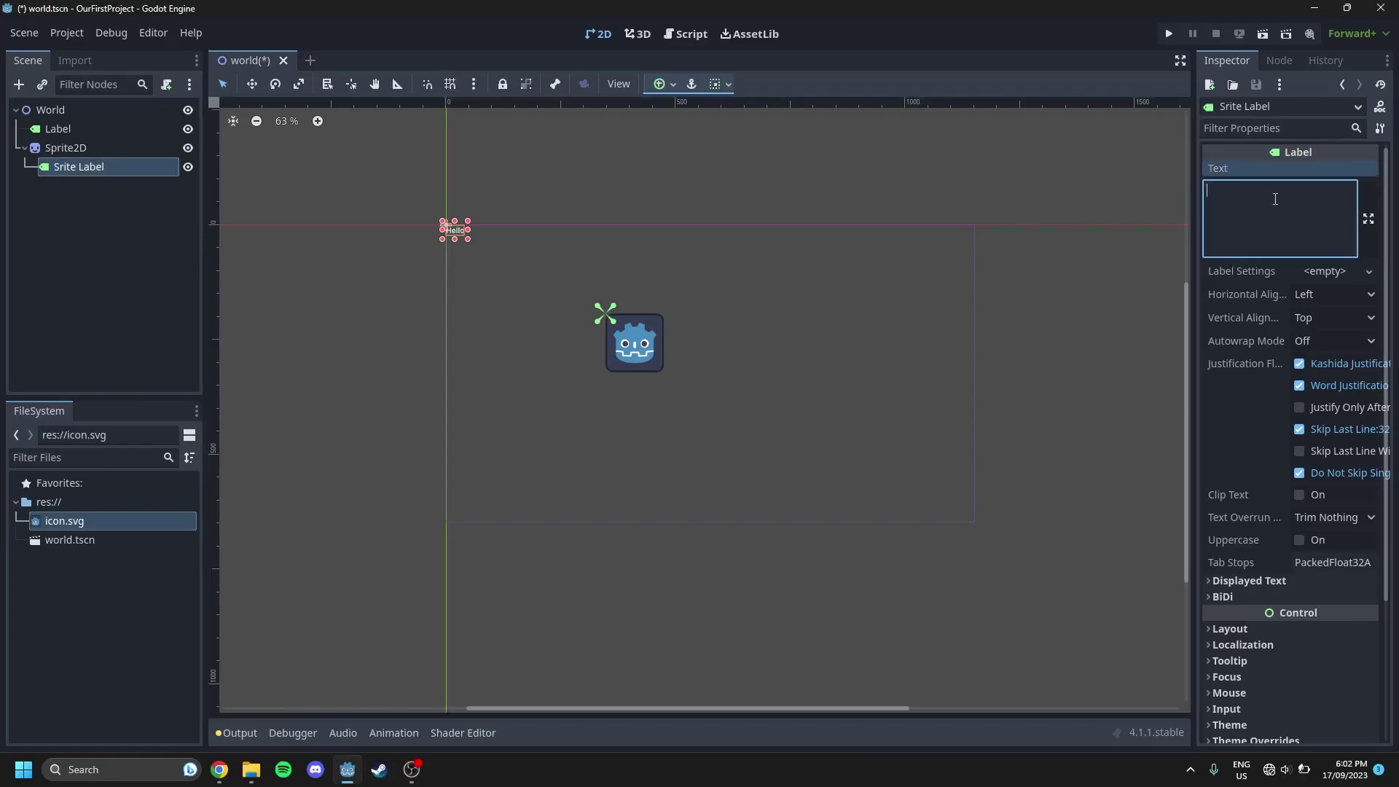
{"action": "right_click", "coordinate": [85, 161]}
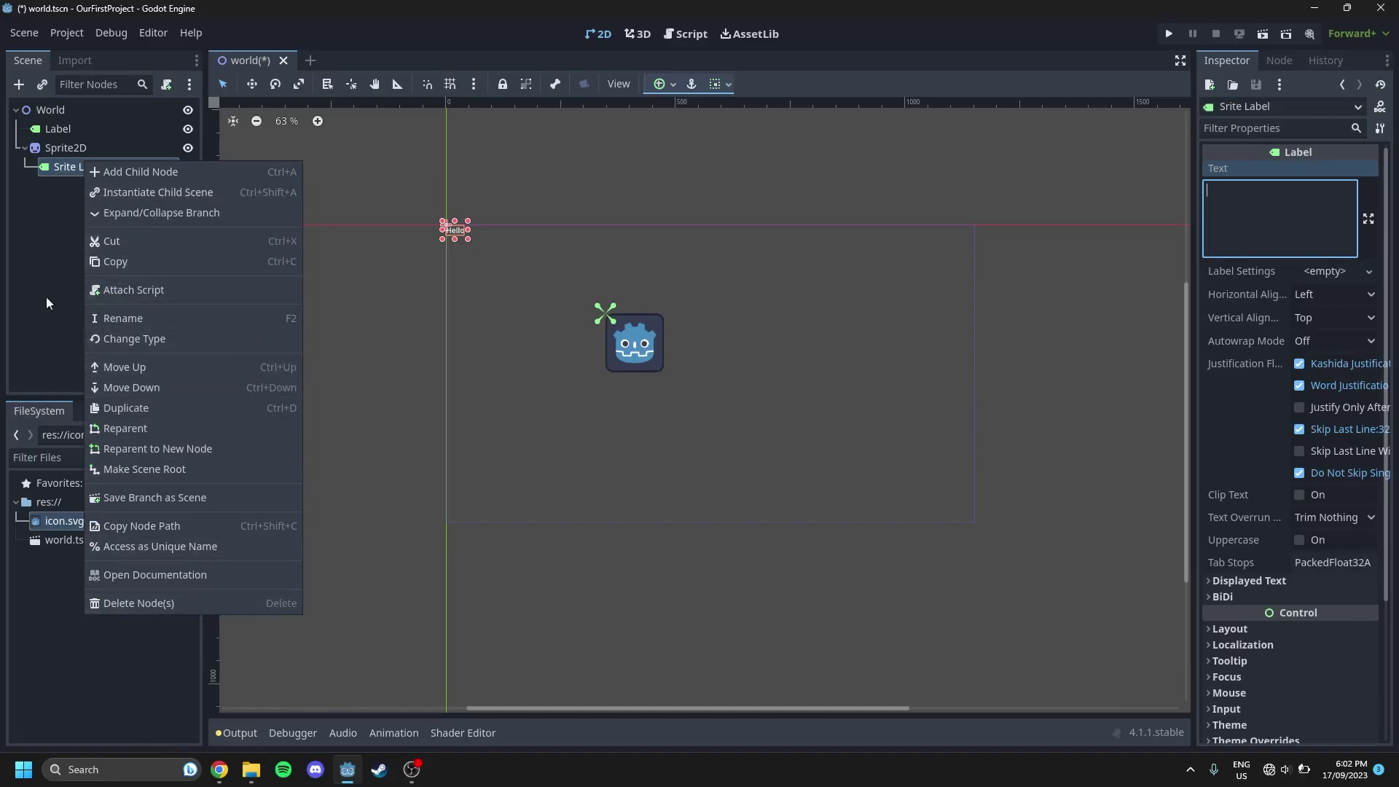
{"action": "left_click", "coordinate": [35, 263]}
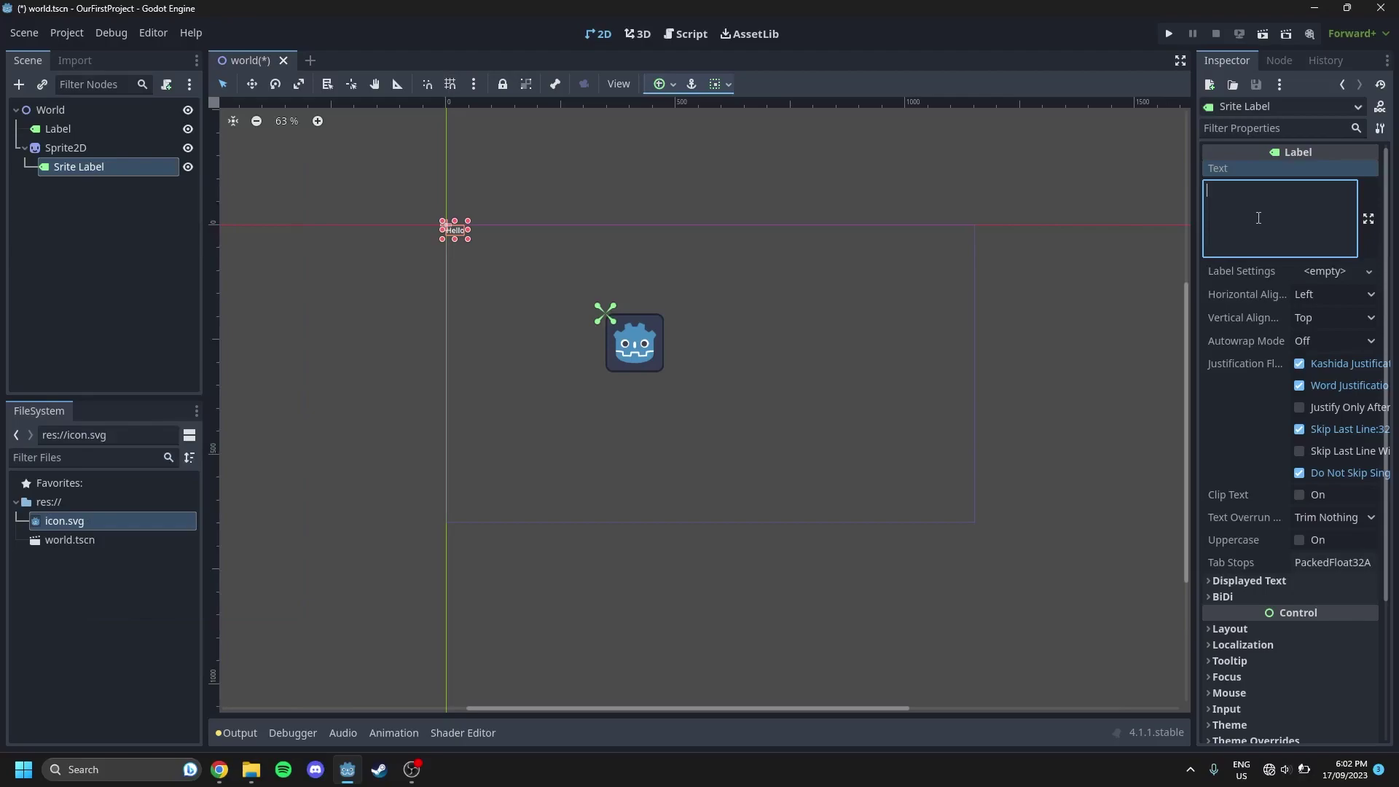
{"action": "type", "text": "Sprite"}
{"action": "left_click", "coordinate": [348, 256]}
{"action": "left_click", "coordinate": [115, 166]}
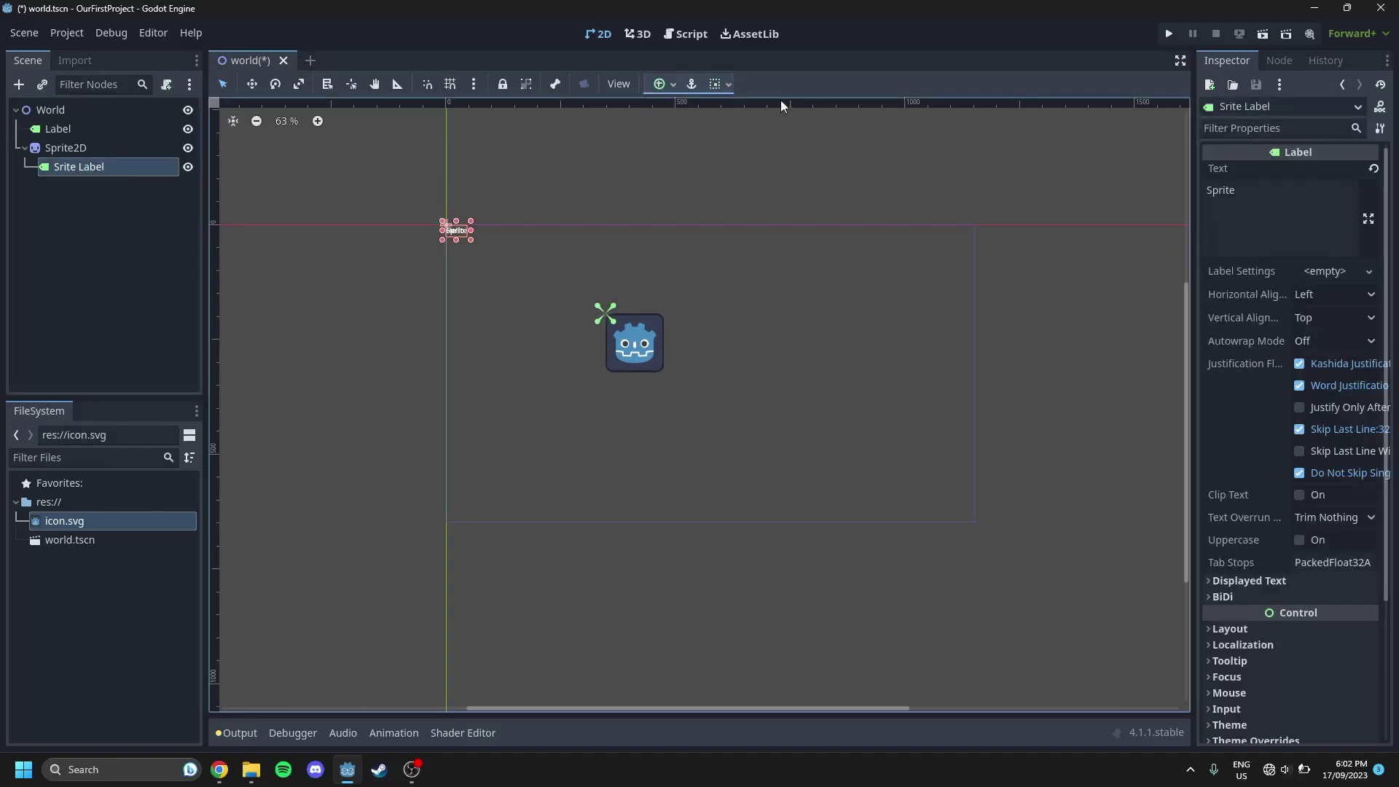
Apply the anchor preset that stretches the Srite Label over its parent sprite's full area
{"action": "left_click", "coordinate": [675, 85]}
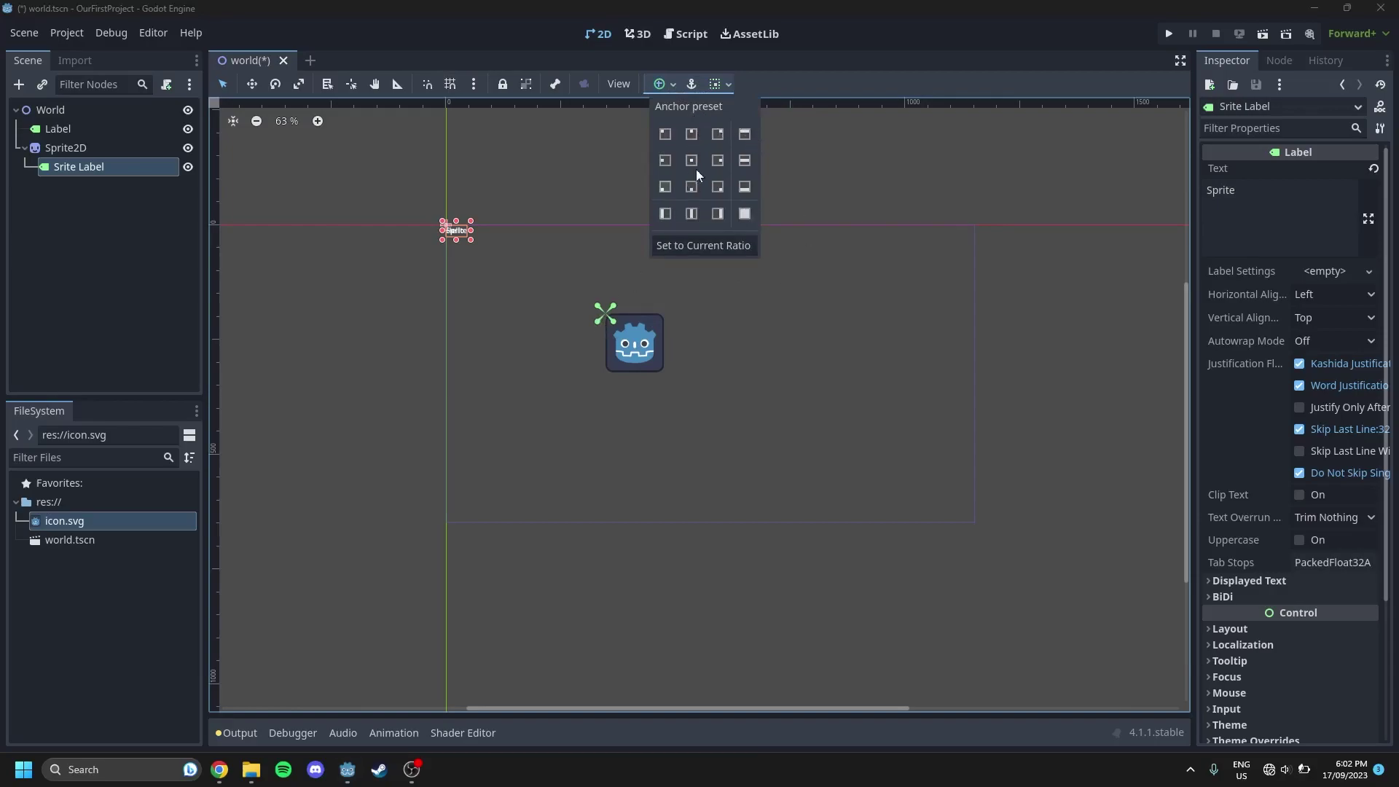
{"action": "left_click", "coordinate": [746, 213]}
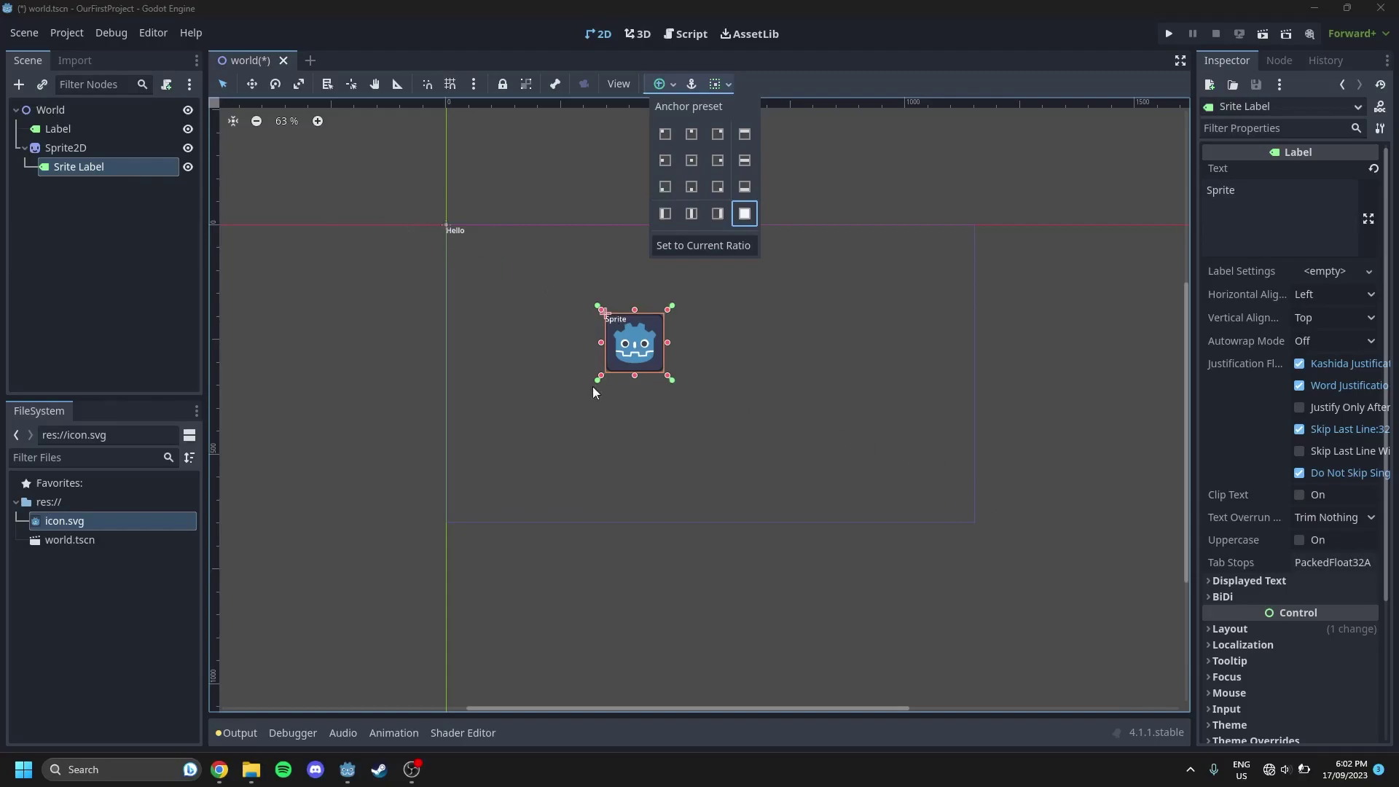
{"action": "left_click", "coordinate": [675, 436]}
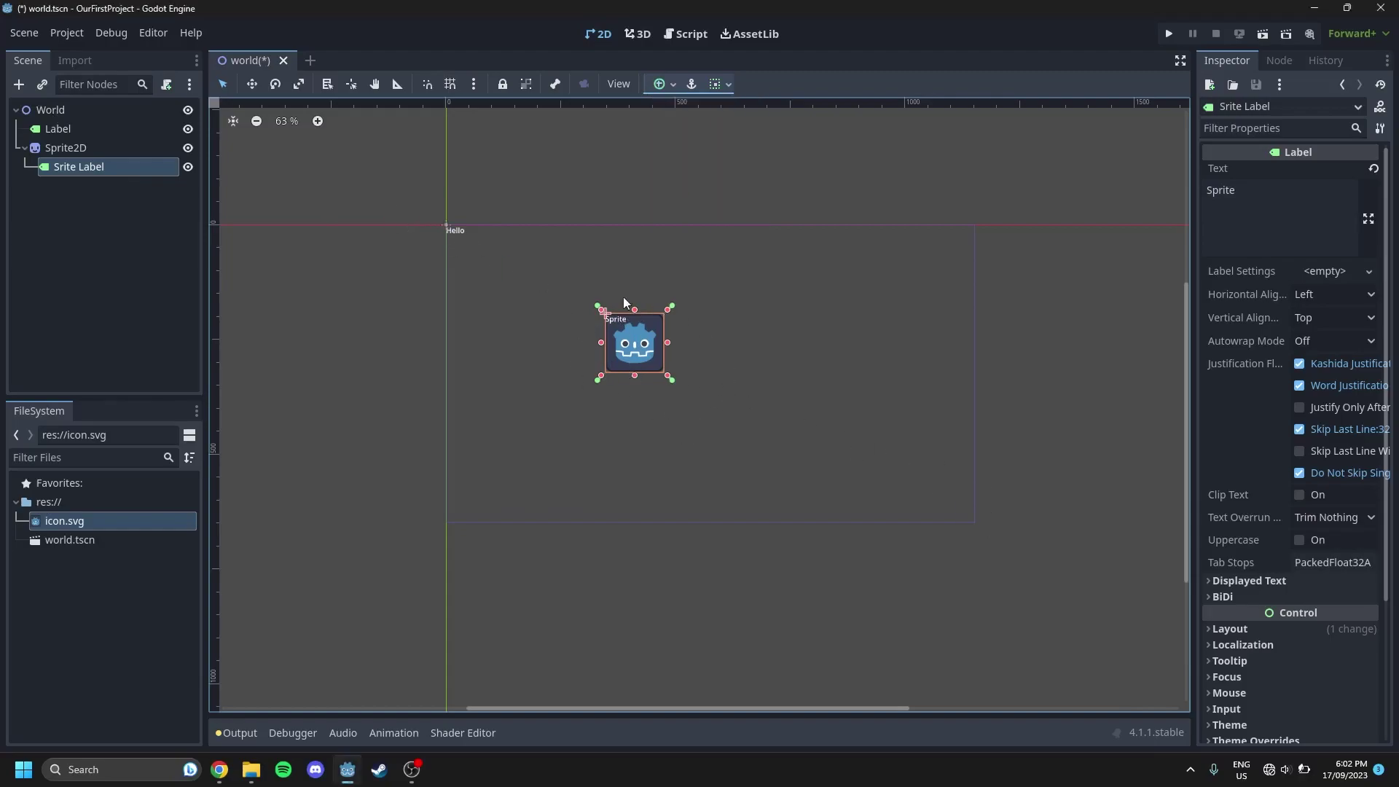
Save the Sprite2D branch as its own scene, sprite_2d.tscn, in the res:// folder
{"action": "left_click", "coordinate": [61, 148]}
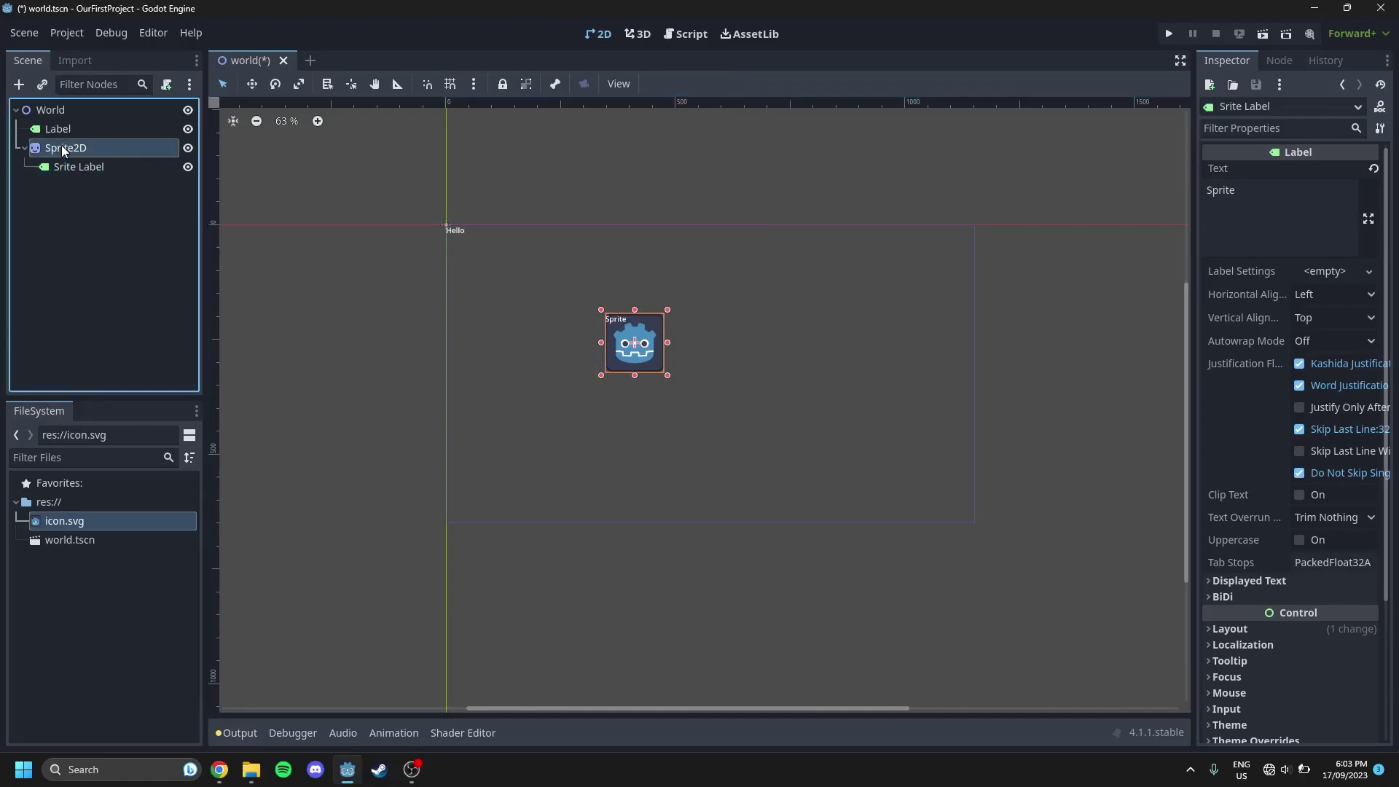
{"action": "right_click", "coordinate": [61, 148]}
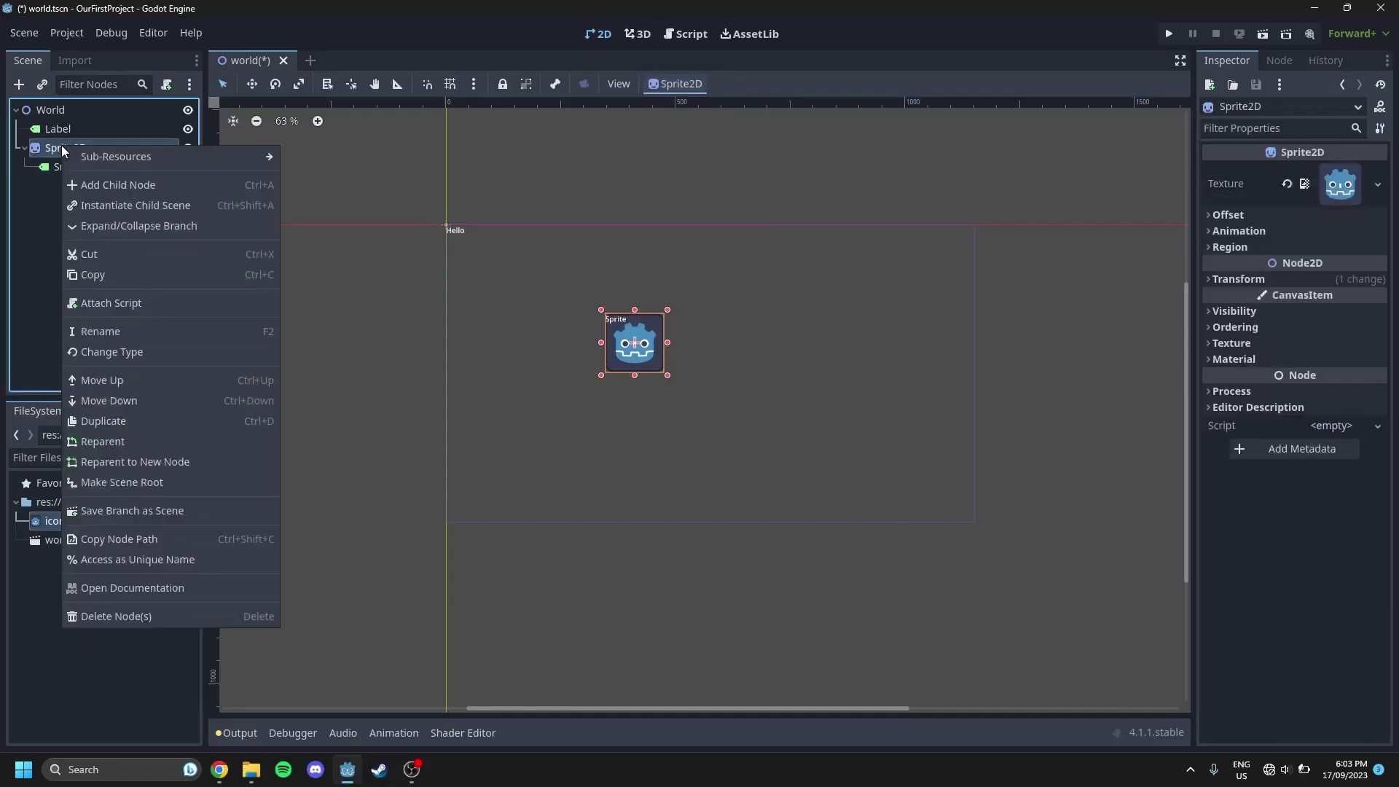
{"action": "left_click", "coordinate": [129, 510]}
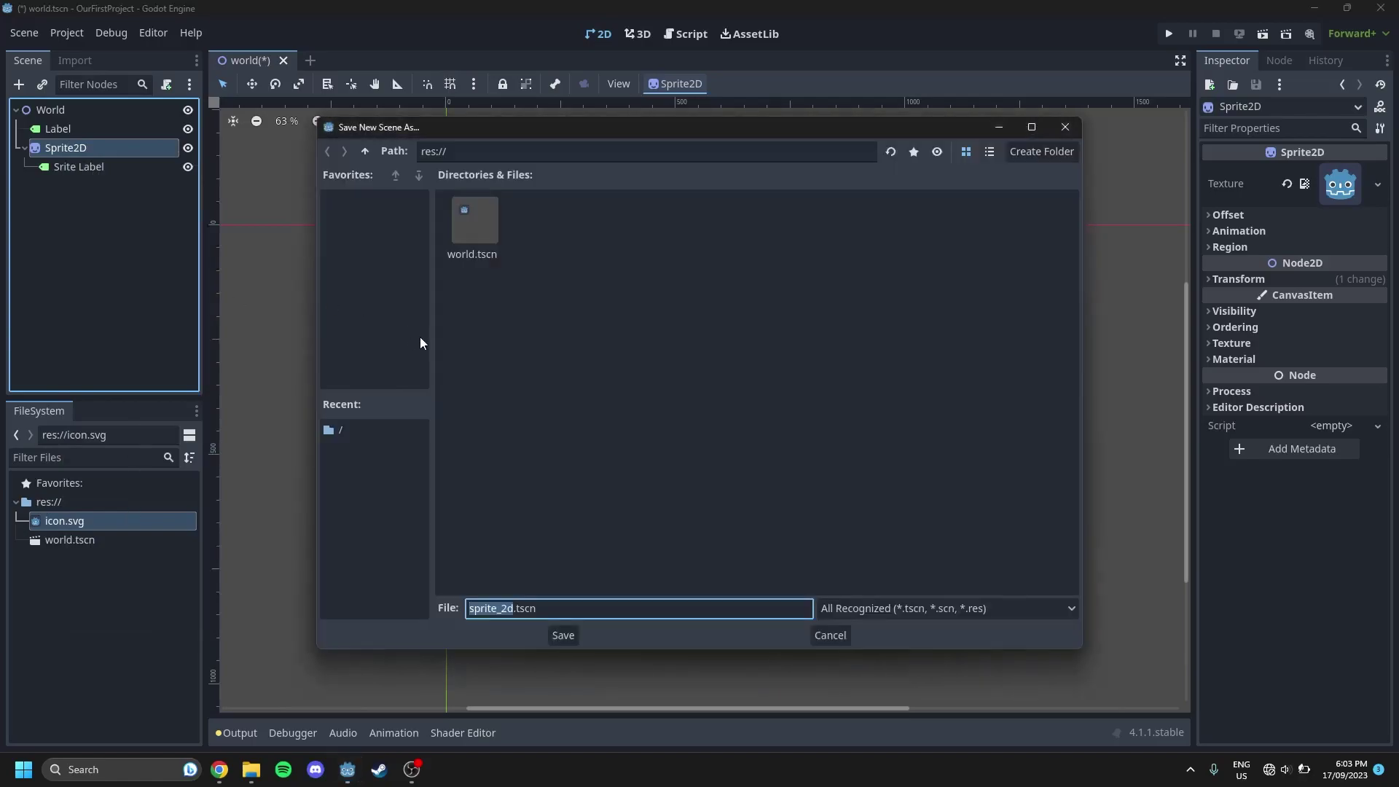
{"action": "key", "text": "Return"}
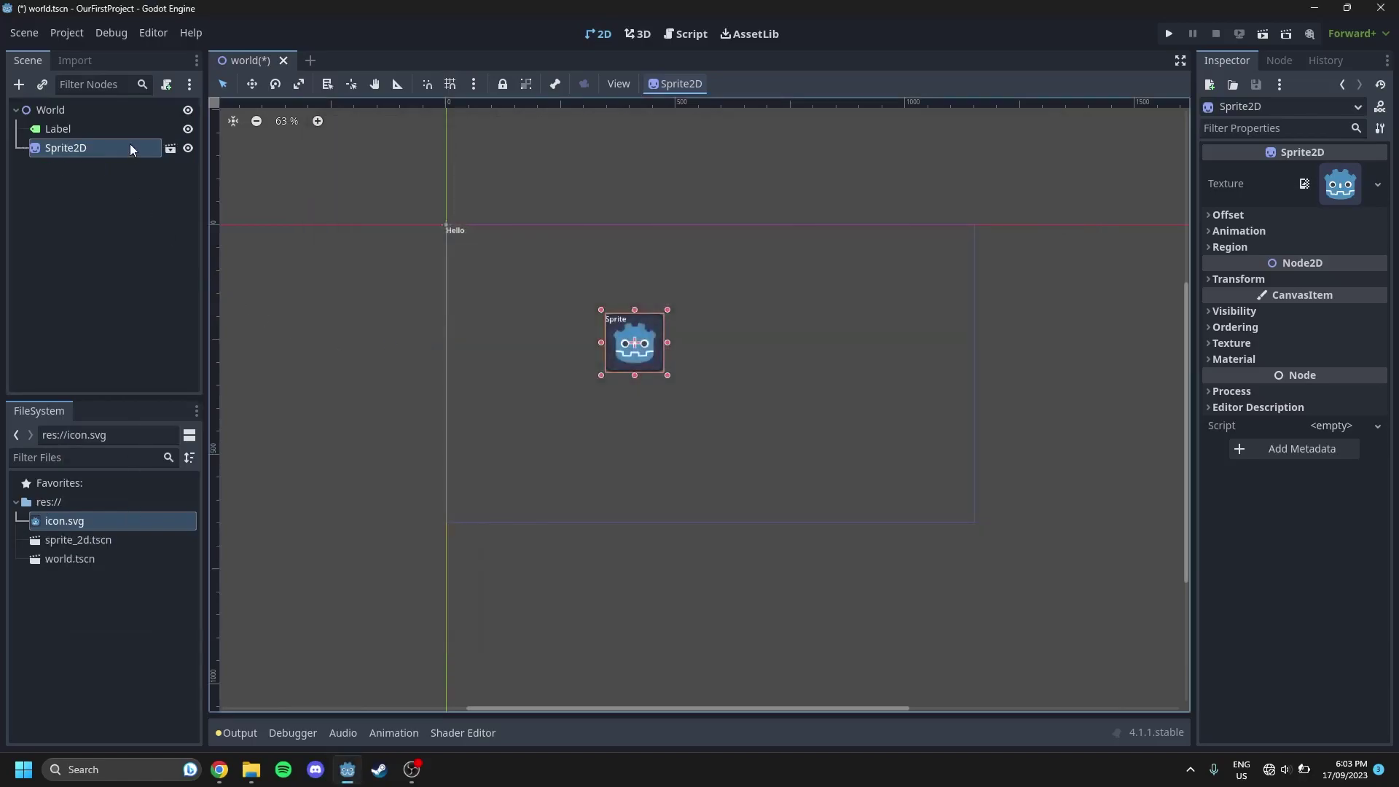
Replace the Sprite2D node with five instances of sprite_2d.tscn scattered across the game window area, and save the World scene
{"action": "key", "text": "Delete"}
{"action": "key", "text": "Return"}
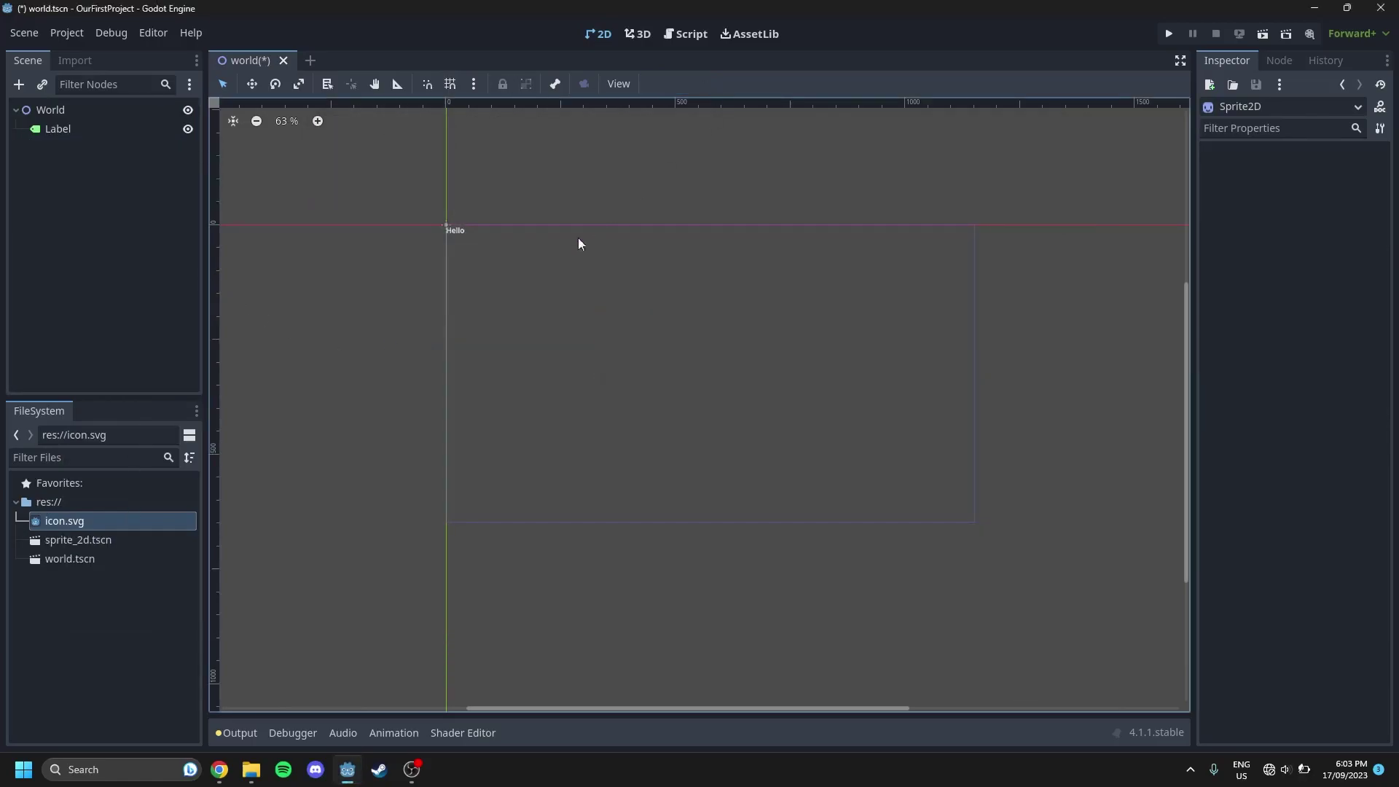
{"action": "left_click_drag", "start_coordinate": [81, 542], "coordinate": [510, 264]}
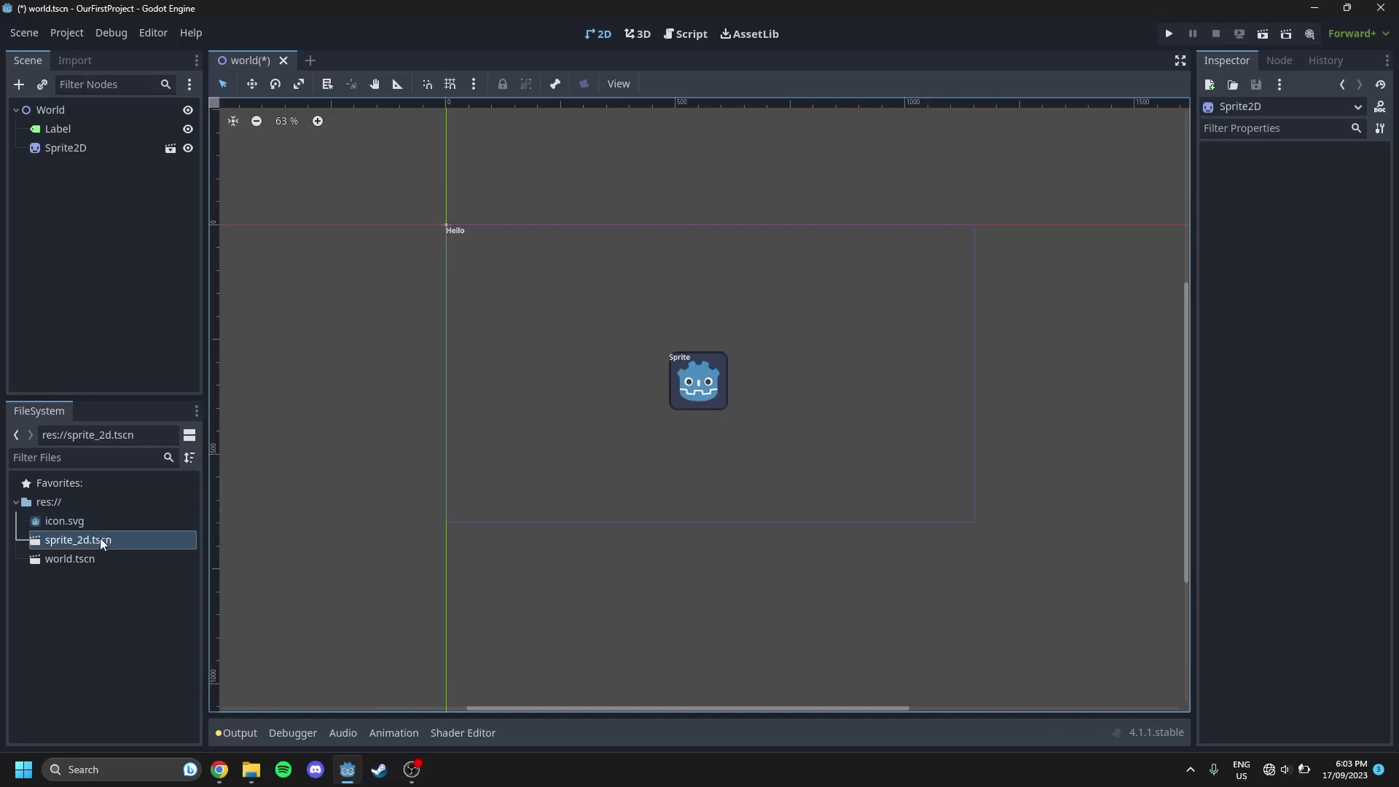
{"action": "left_click_drag", "start_coordinate": [99, 538], "coordinate": [389, 253]}
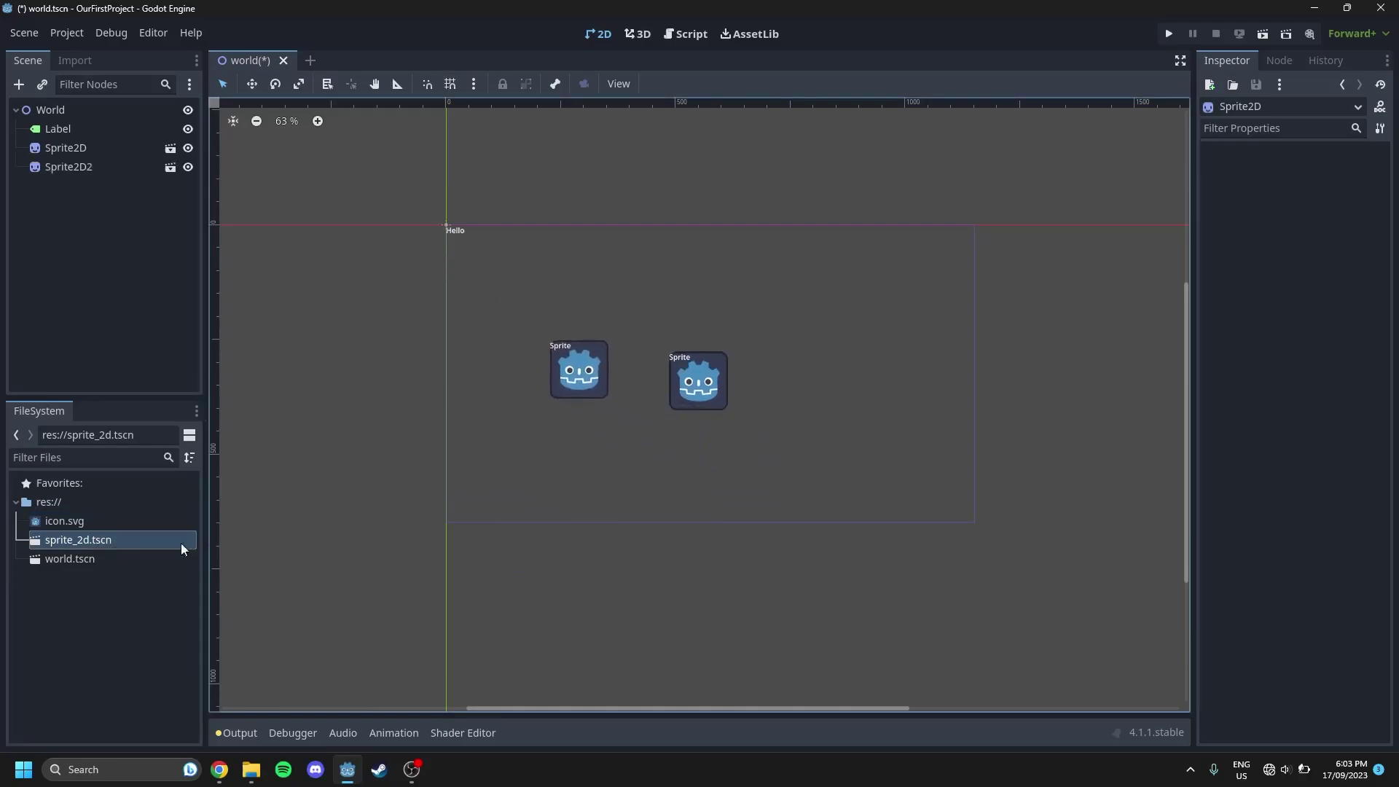
{"action": "left_click_drag", "start_coordinate": [121, 540], "coordinate": [614, 215]}
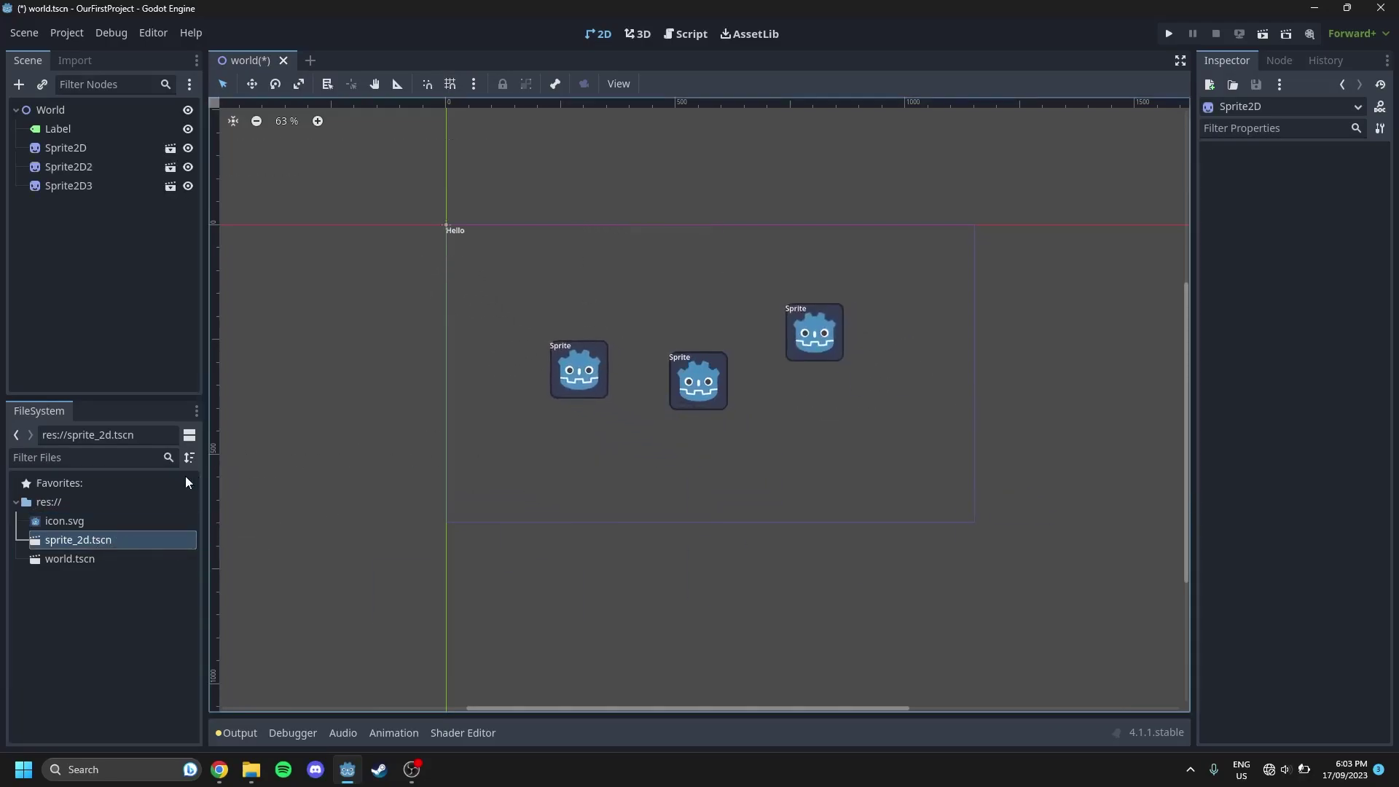
{"action": "left_click_drag", "start_coordinate": [113, 540], "coordinate": [632, 275]}
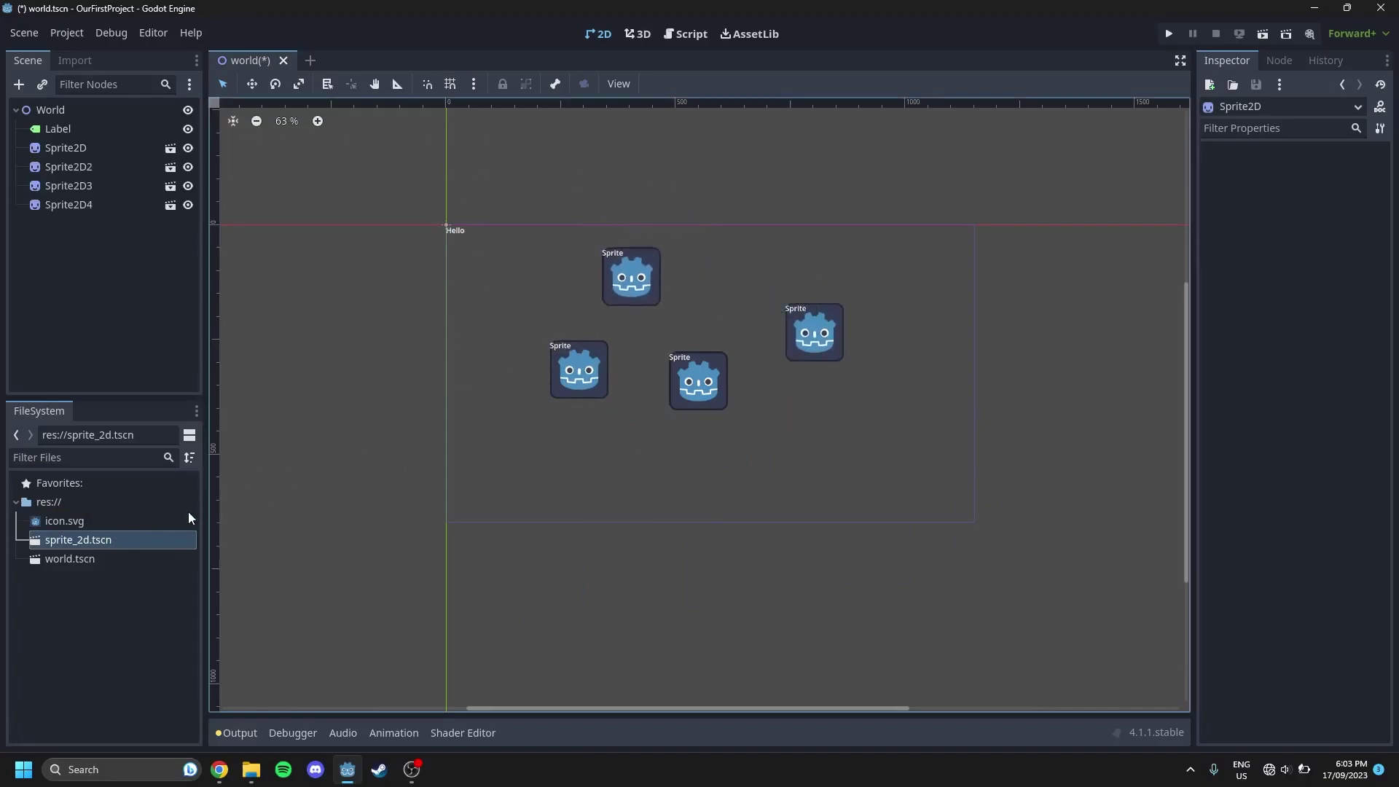
{"action": "left_click_drag", "start_coordinate": [166, 541], "coordinate": [595, 317]}
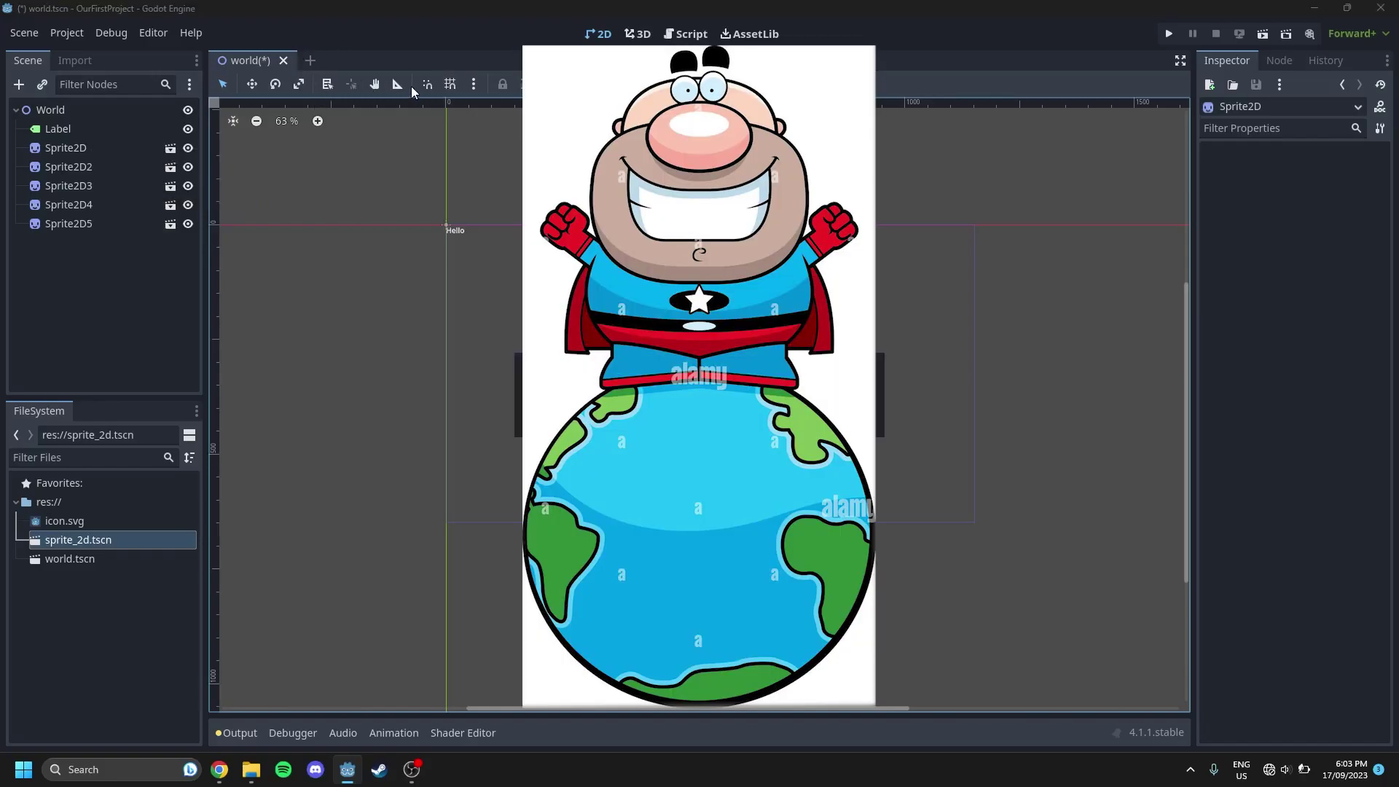
{"action": "key", "text": "ctrl+s"}
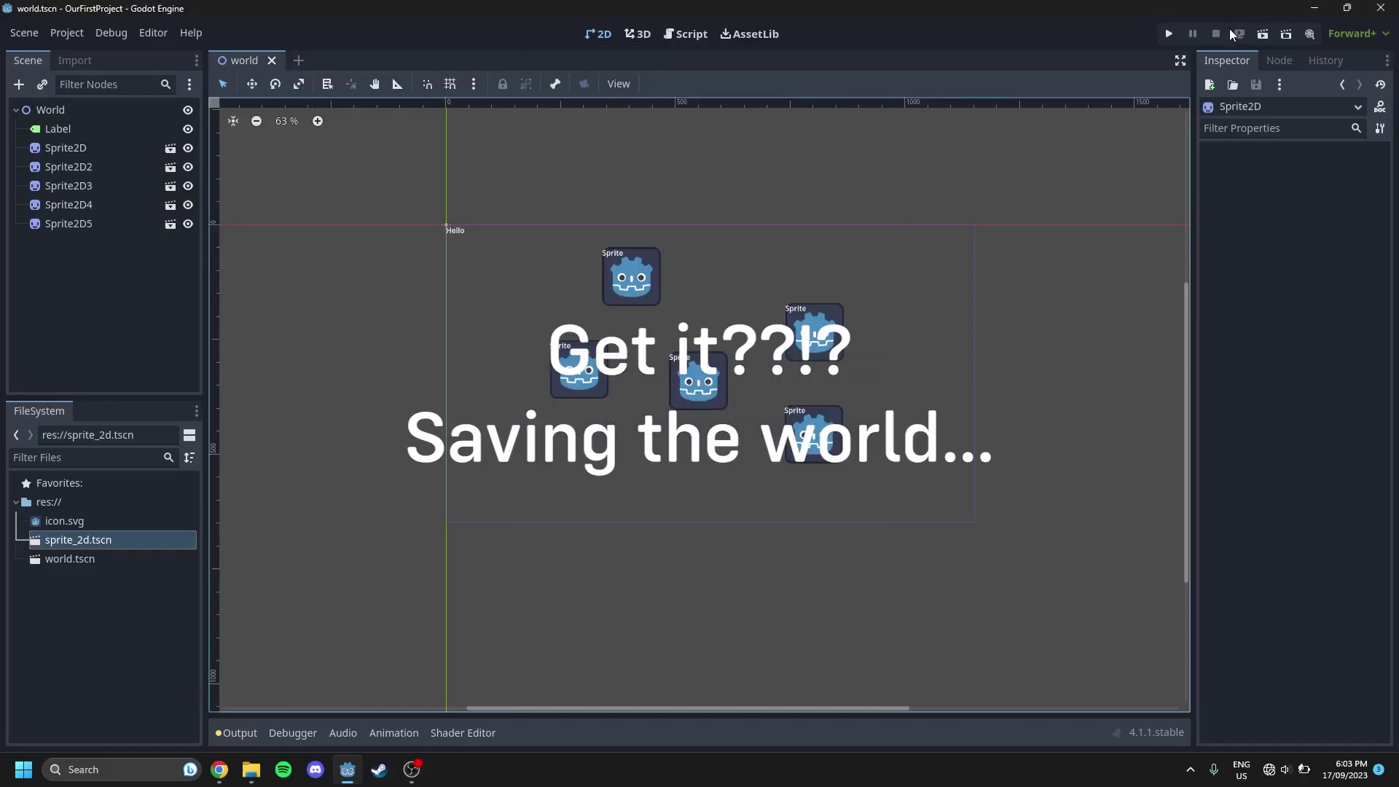
Run the project with the current scene selected as its main scene, and close the game window after viewing it
{"action": "left_click", "coordinate": [1171, 35]}
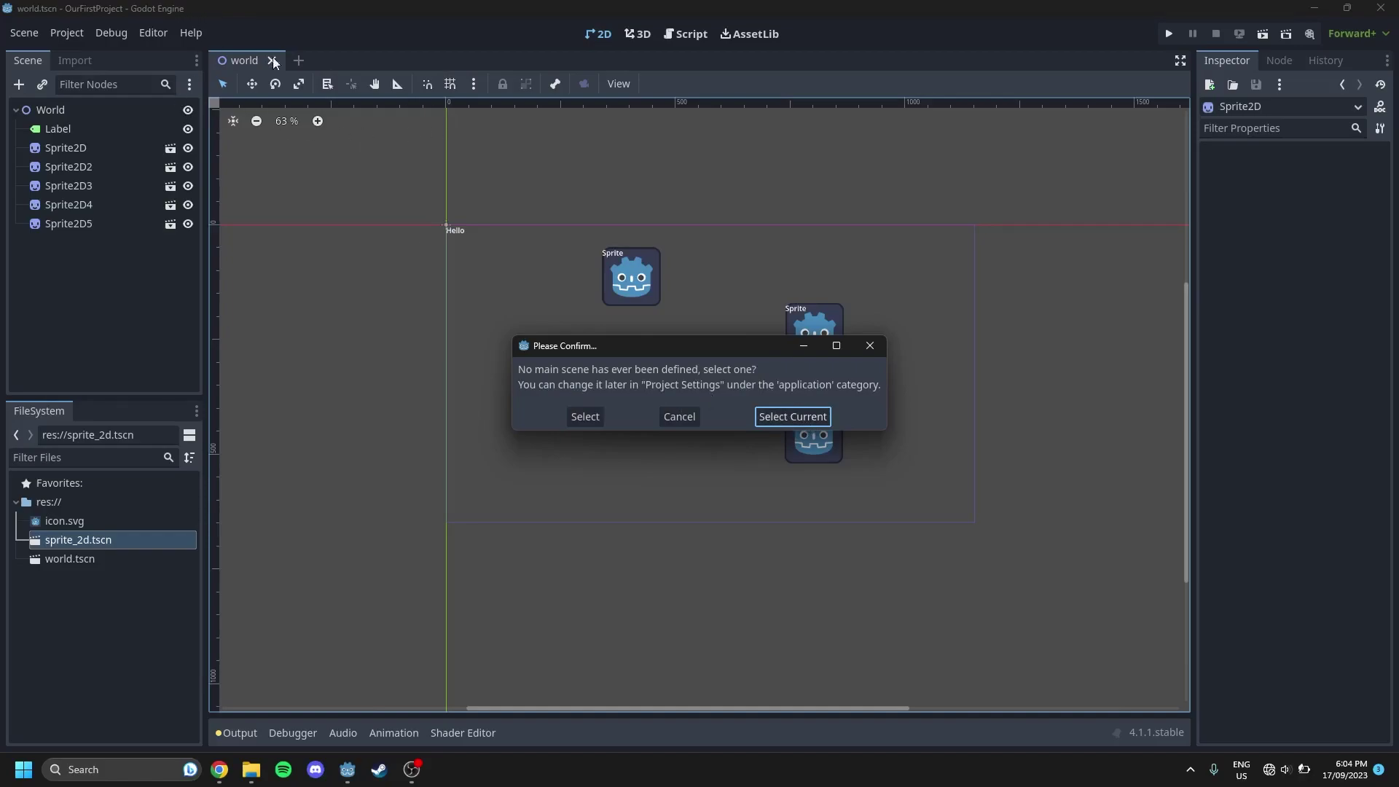
{"action": "left_click", "coordinate": [788, 417]}
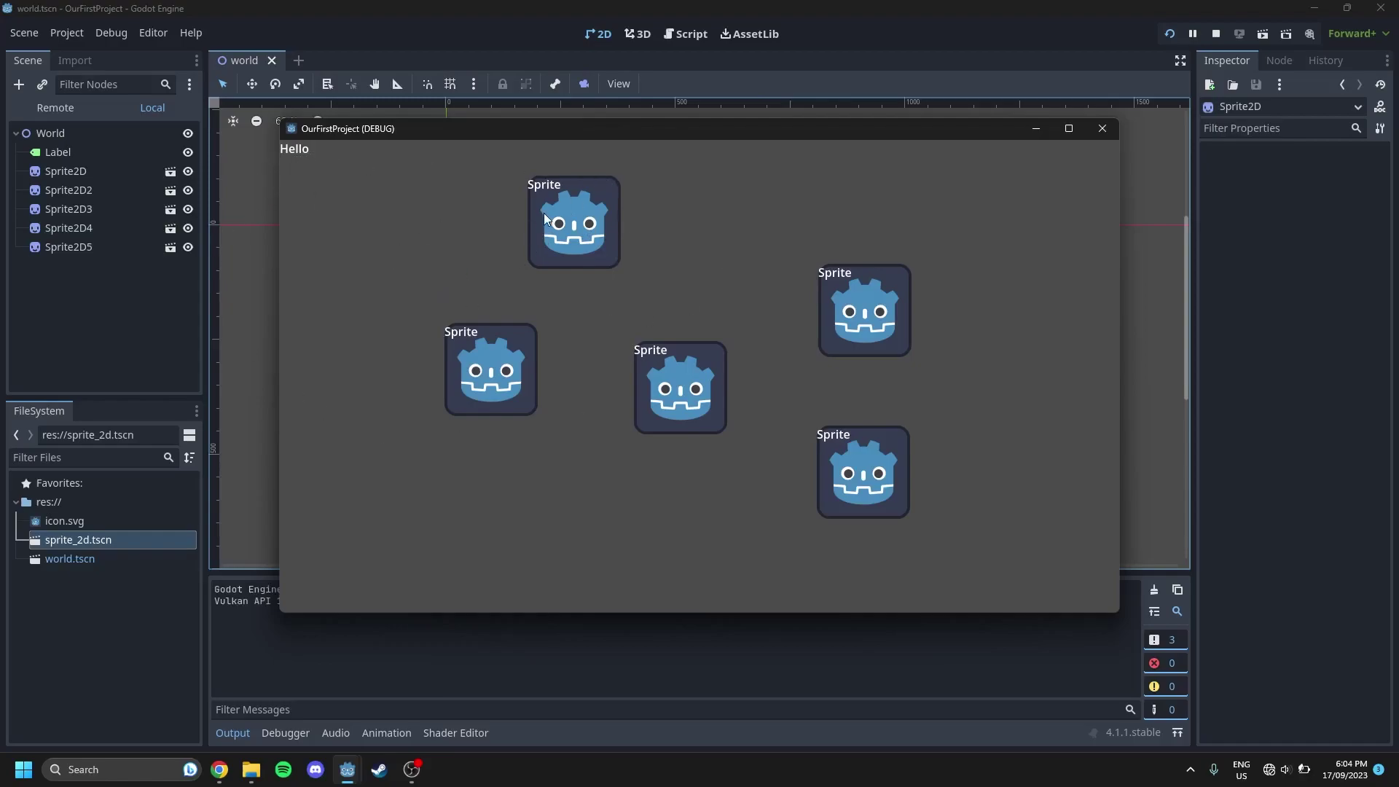
{"action": "key", "text": "alt+F4"}
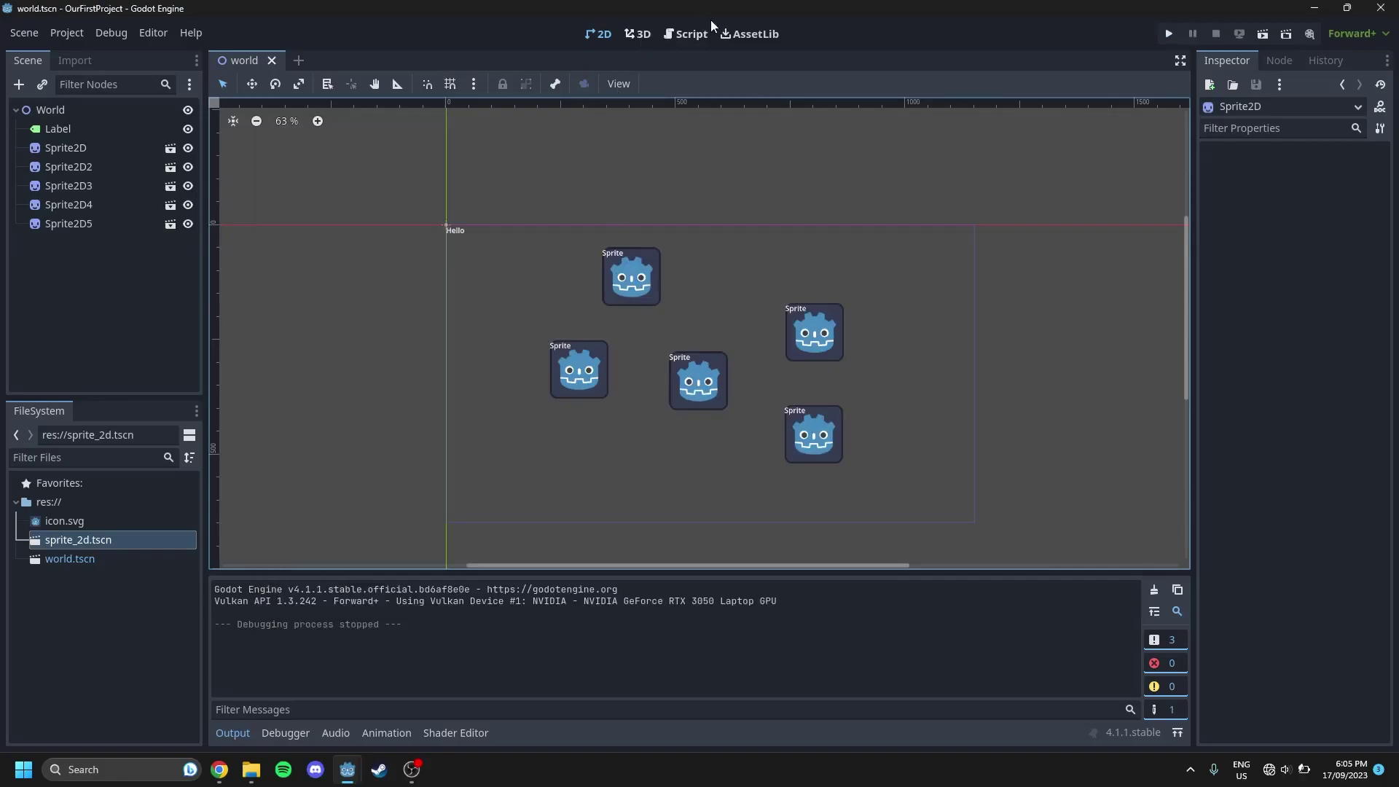
Attach a new GDScript to the World node from the Node: Default template, at res://world.gd
{"action": "left_click", "coordinate": [690, 33]}
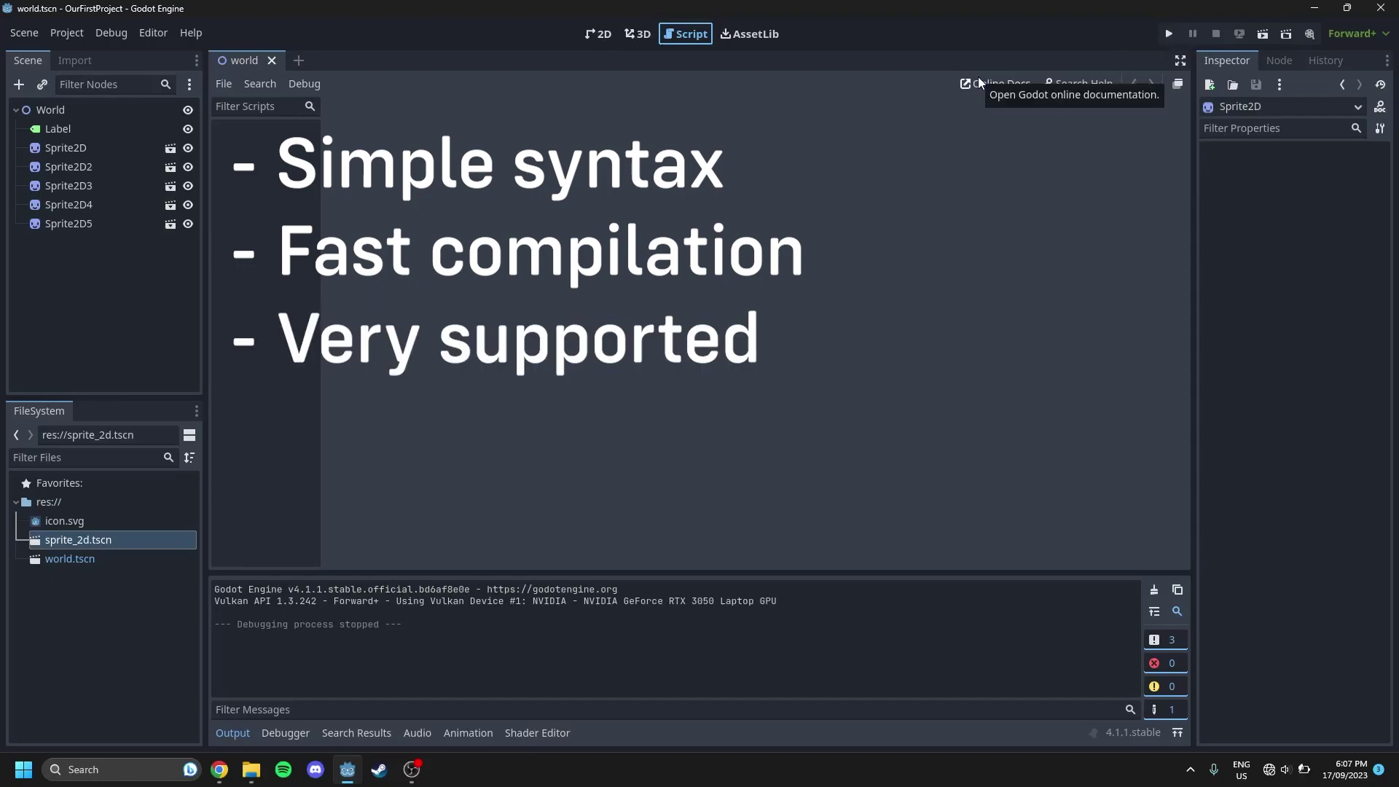
{"action": "left_click", "coordinate": [167, 107]}
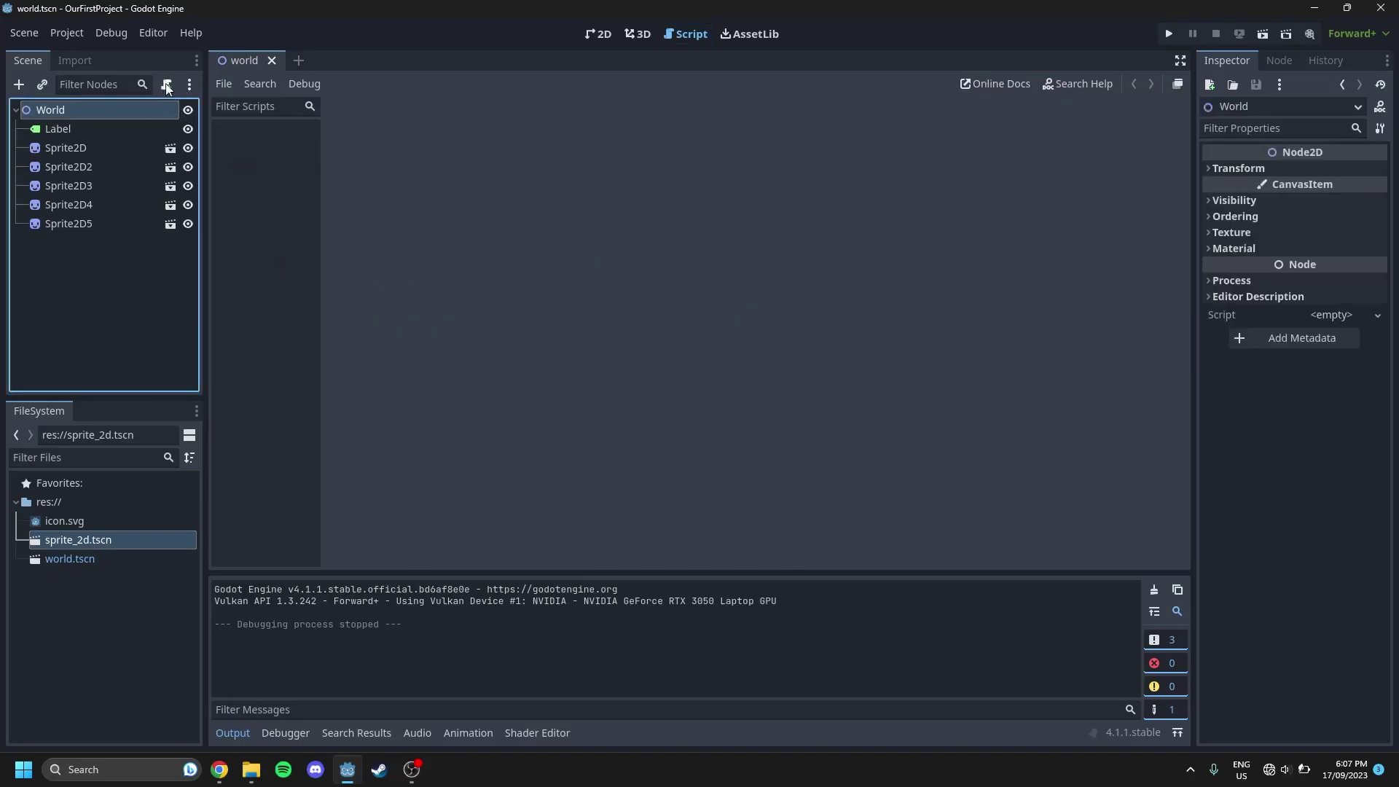
{"action": "left_click", "coordinate": [168, 86]}
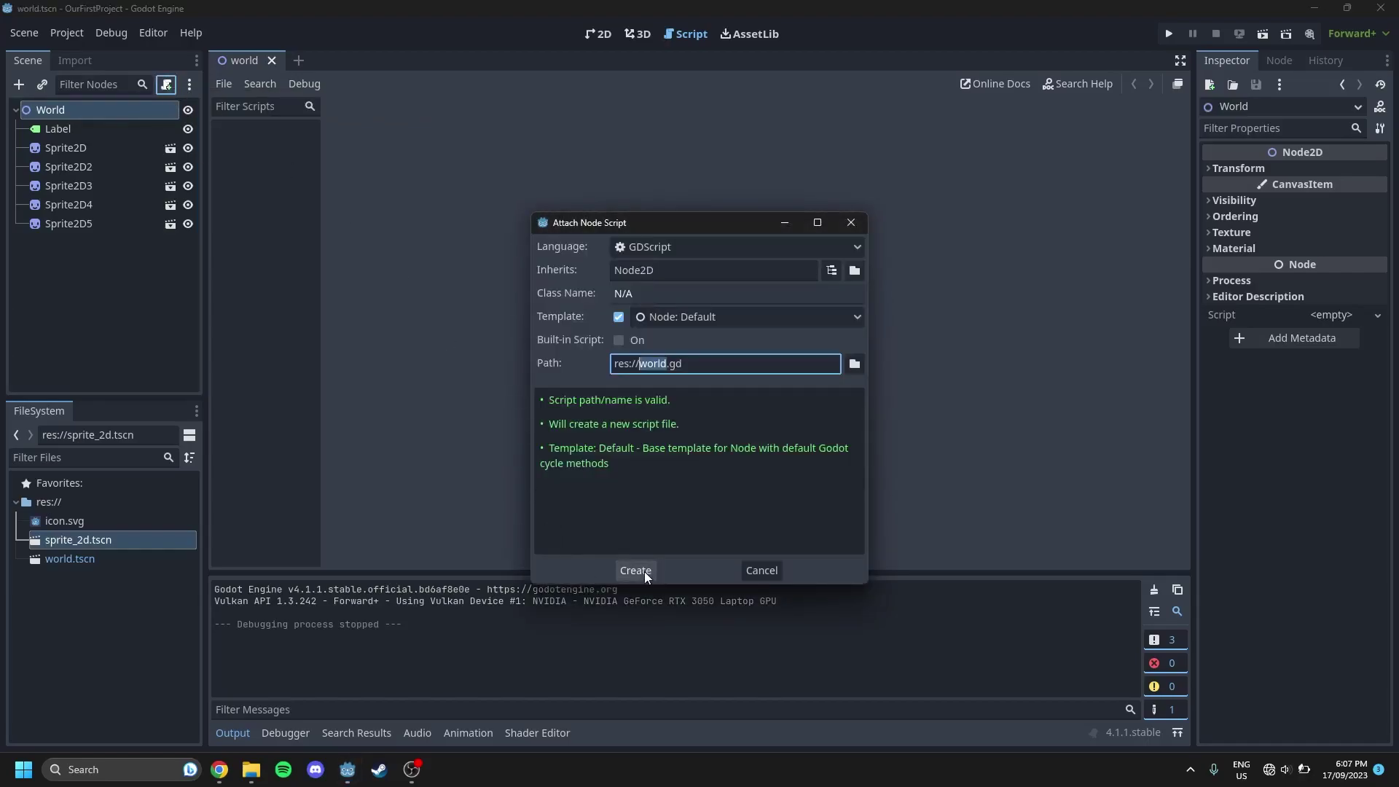
{"action": "left_click", "coordinate": [636, 571]}
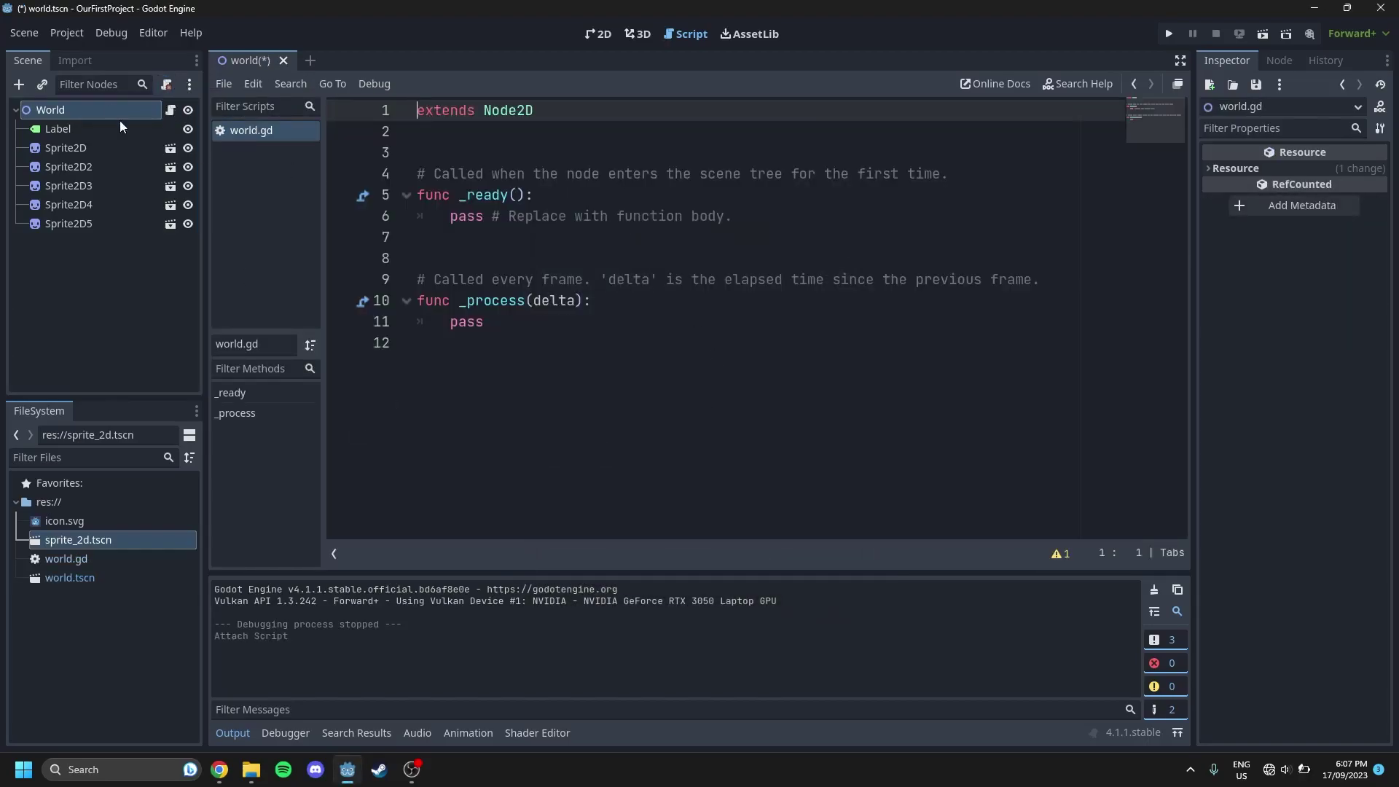
Examine the template code in world.gd, including the comments above the _ready and _process functions
{"action": "left_click_drag", "start_coordinate": [642, 385], "coordinate": [442, 318]}
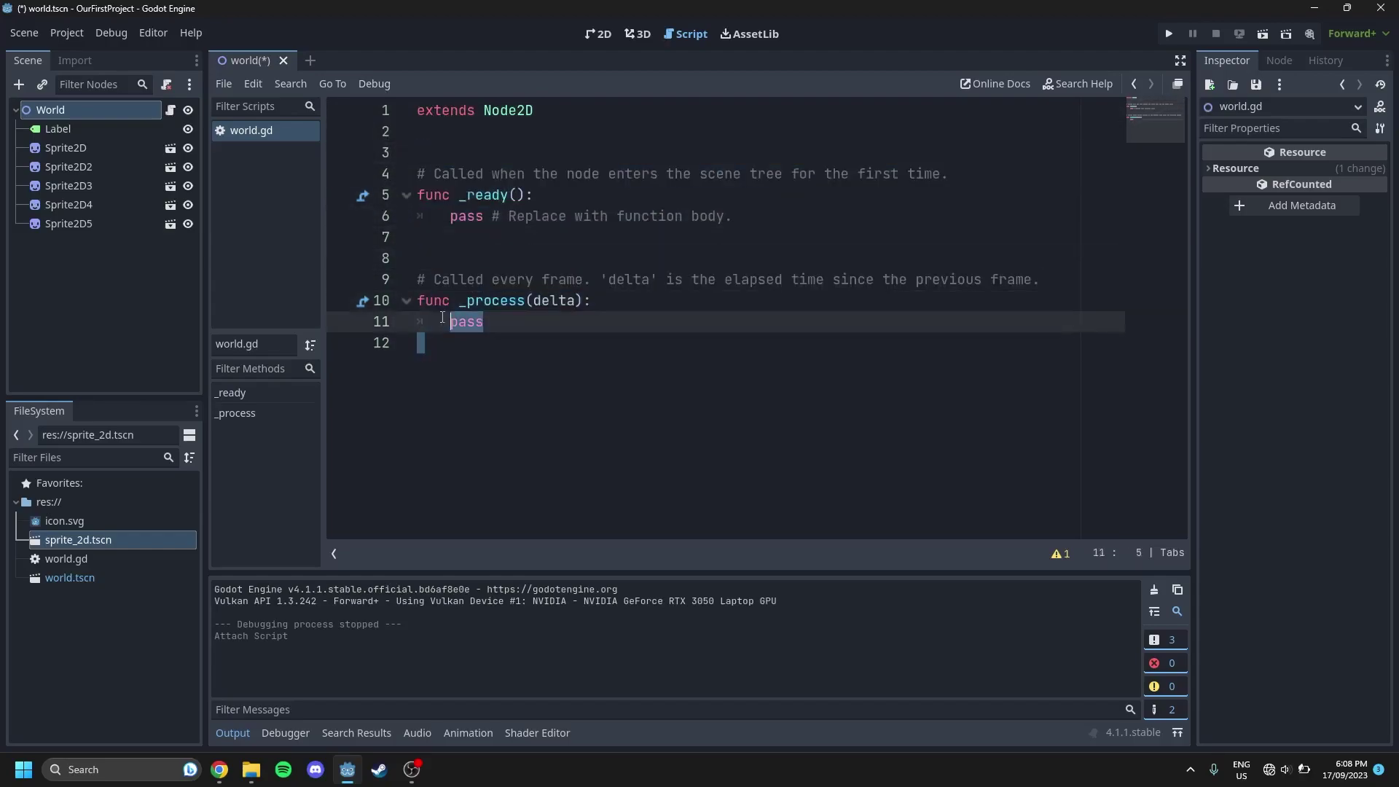
{"action": "left_click_drag", "start_coordinate": [986, 178], "coordinate": [238, 169]}
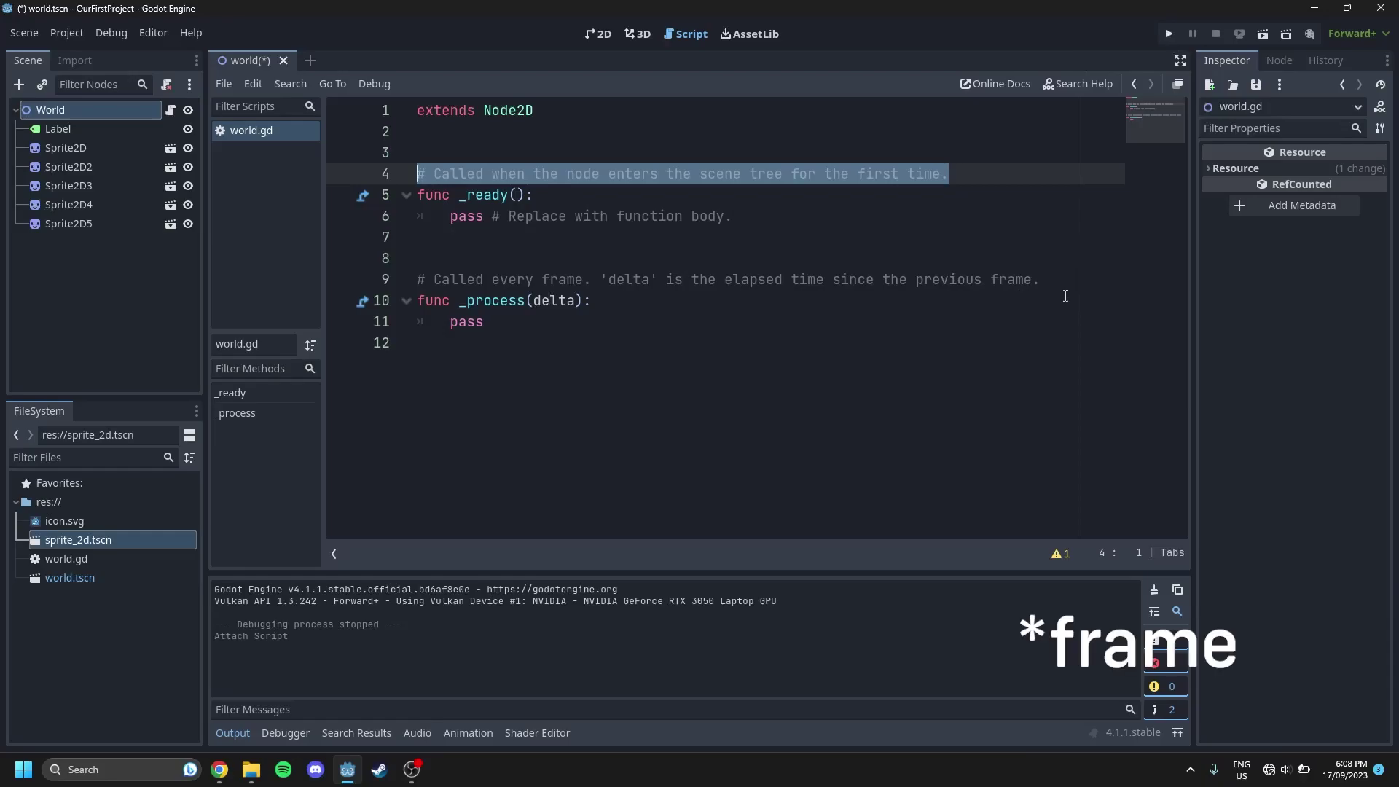
{"action": "left_click_drag", "start_coordinate": [1044, 282], "coordinate": [415, 280]}
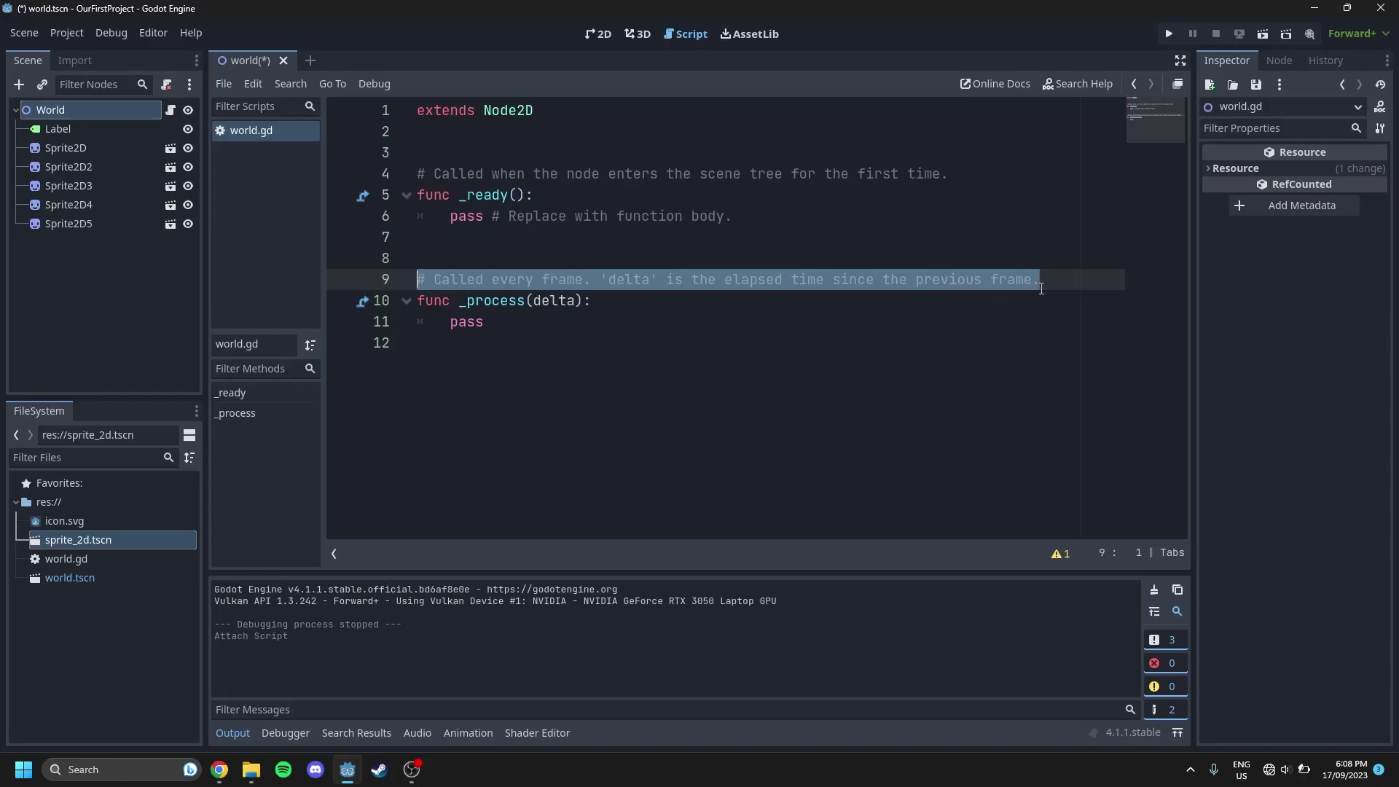
Replace the pass statement in the _process function with AnimationNodeBlendSpace2D from the code completion suggestions
{"action": "left_click", "coordinate": [470, 325]}
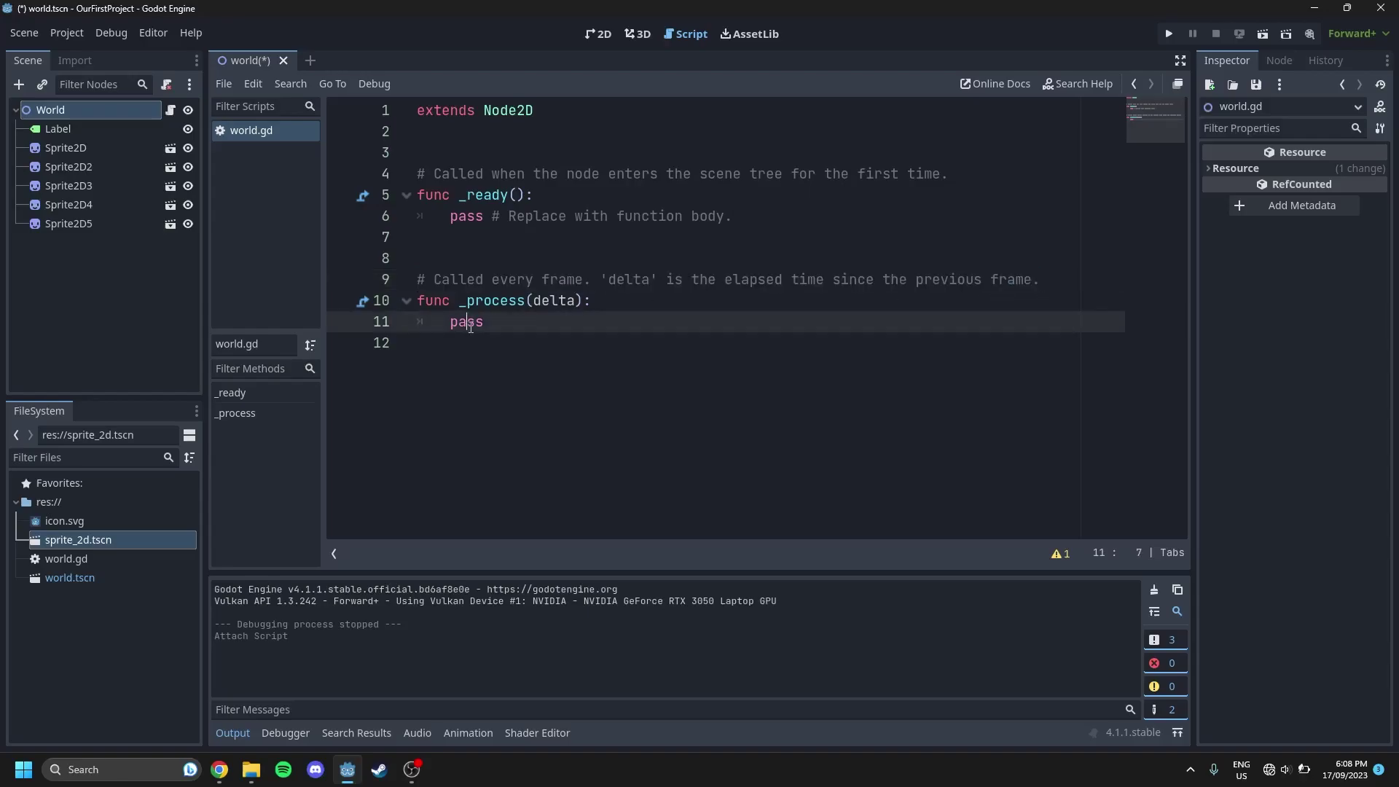
{"action": "left_click_drag", "start_coordinate": [732, 216], "coordinate": [441, 217]}
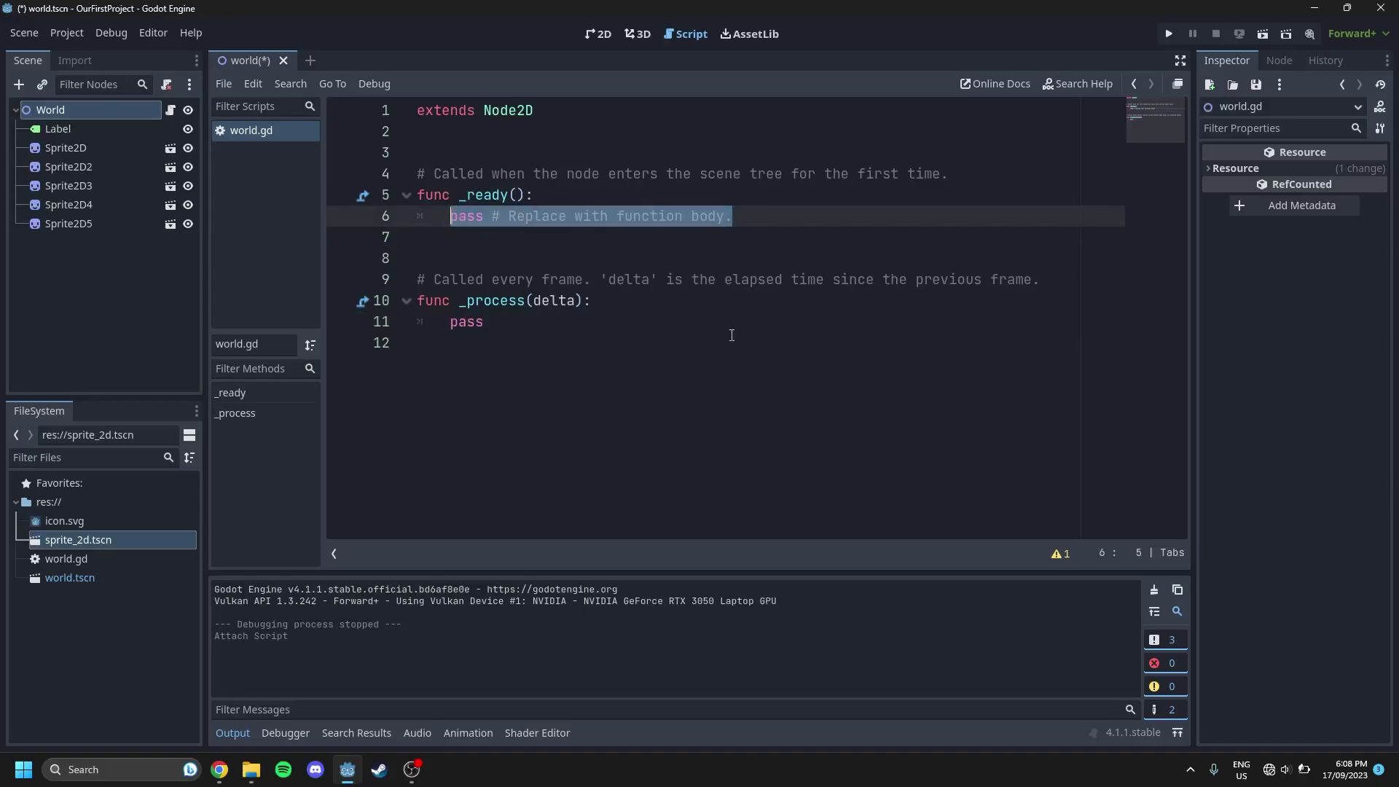
{"action": "double_click", "coordinate": [465, 323]}
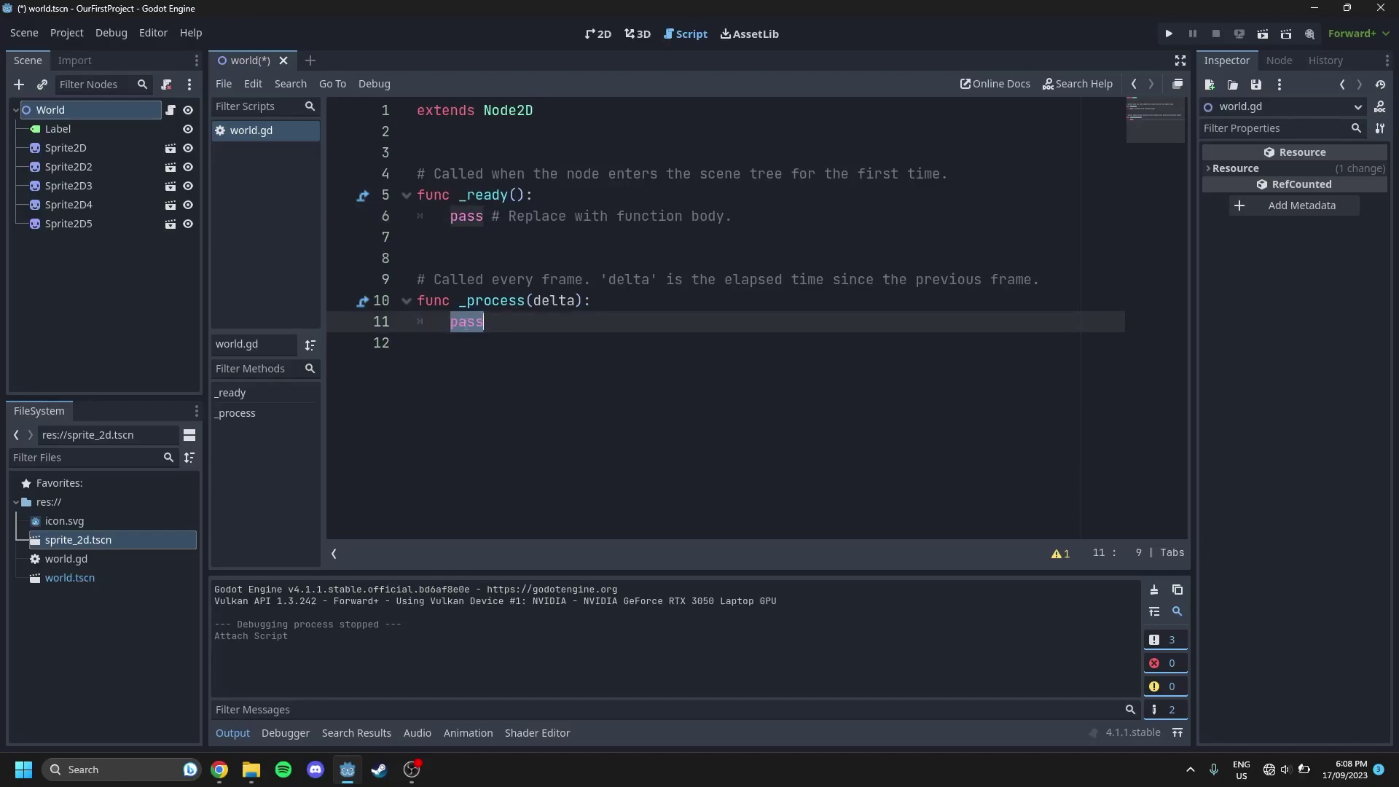
{"action": "type", "text": "a"}
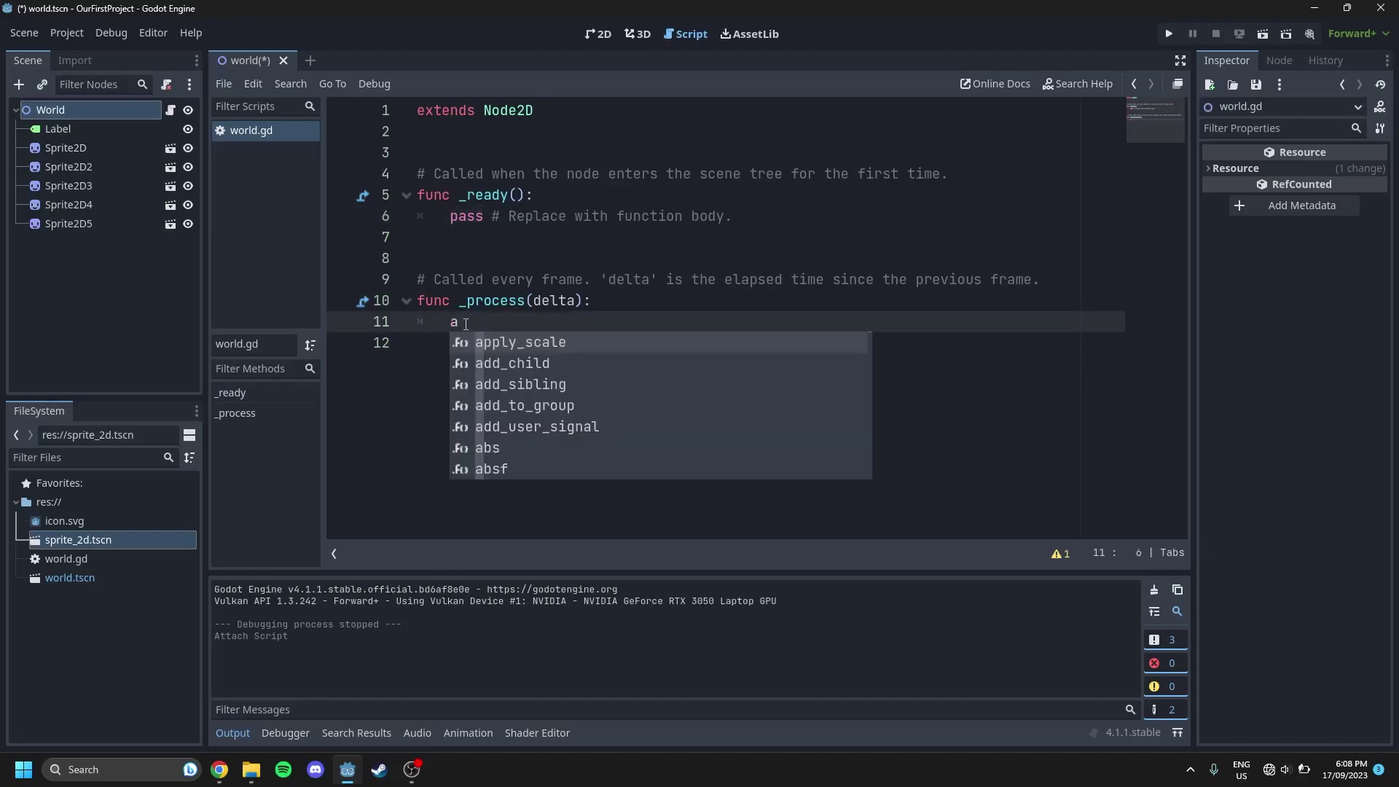
{"action": "scroll", "coordinate": [522, 386], "scroll_direction": "down", "scroll_amount": 4}
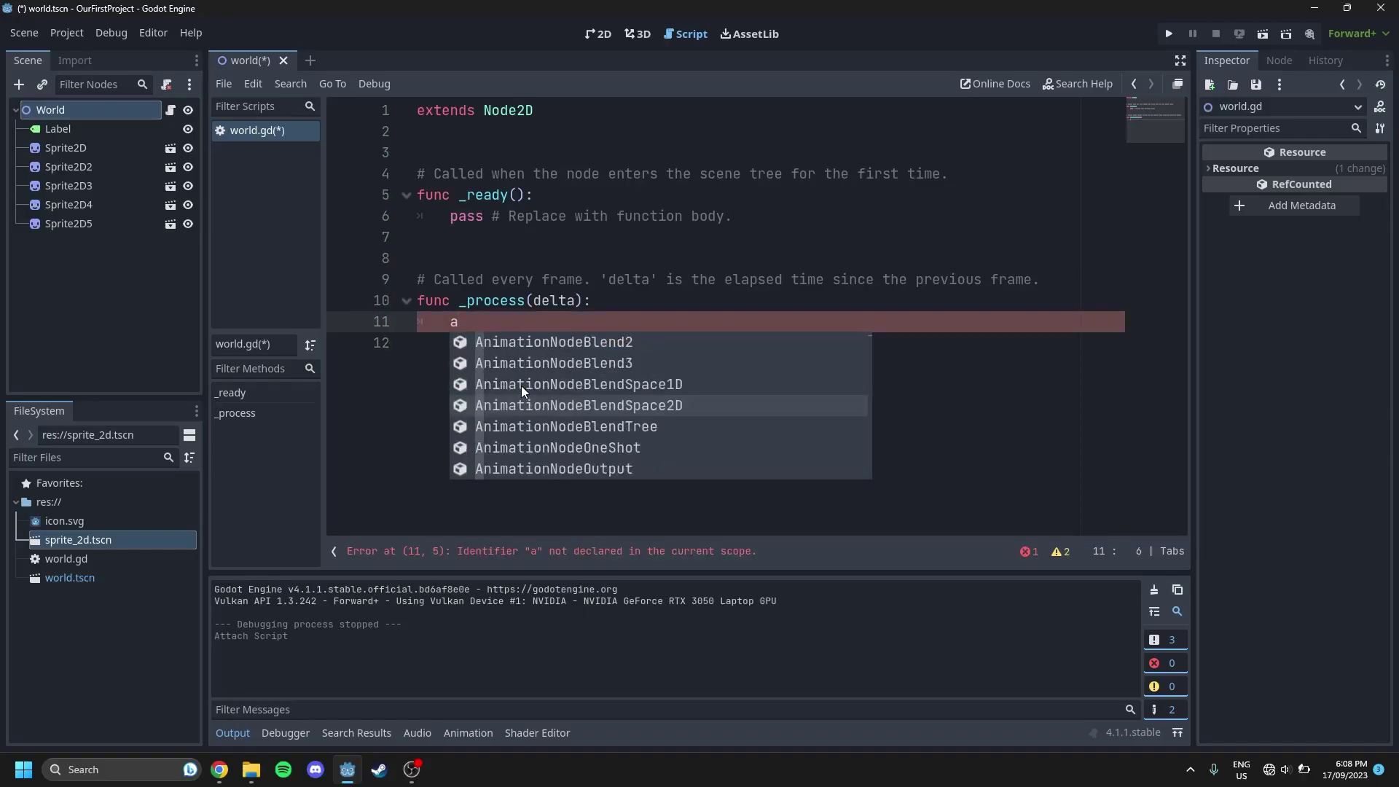
{"action": "key", "text": "Return"}
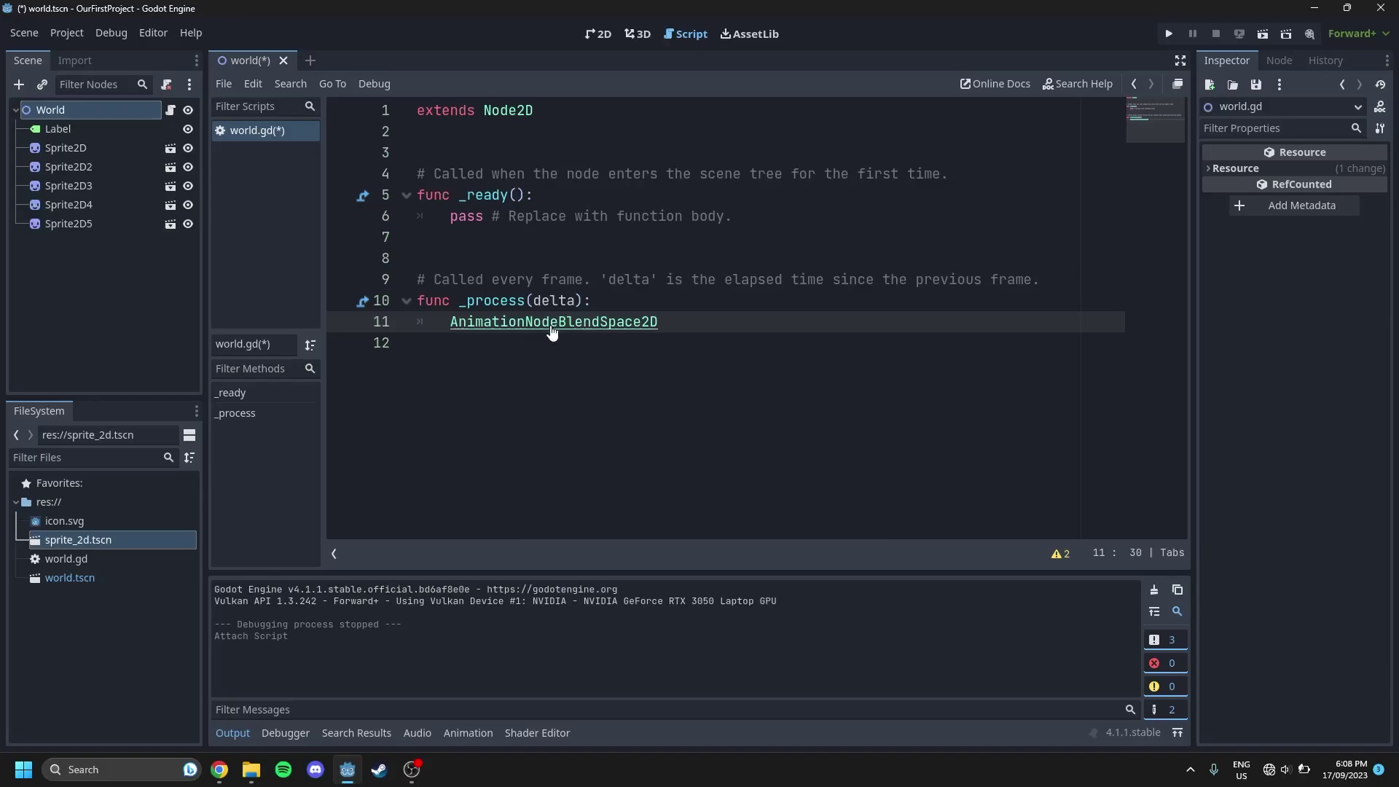
Open the AnimationNodeBlendSpace2D class reference from the script, look through its properties and method descriptions, and close it
{"action": "left_click", "coordinate": [590, 325], "text": "ctrl"}
{"action": "scroll", "coordinate": [446, 294], "scroll_direction": "down", "scroll_amount": 20}
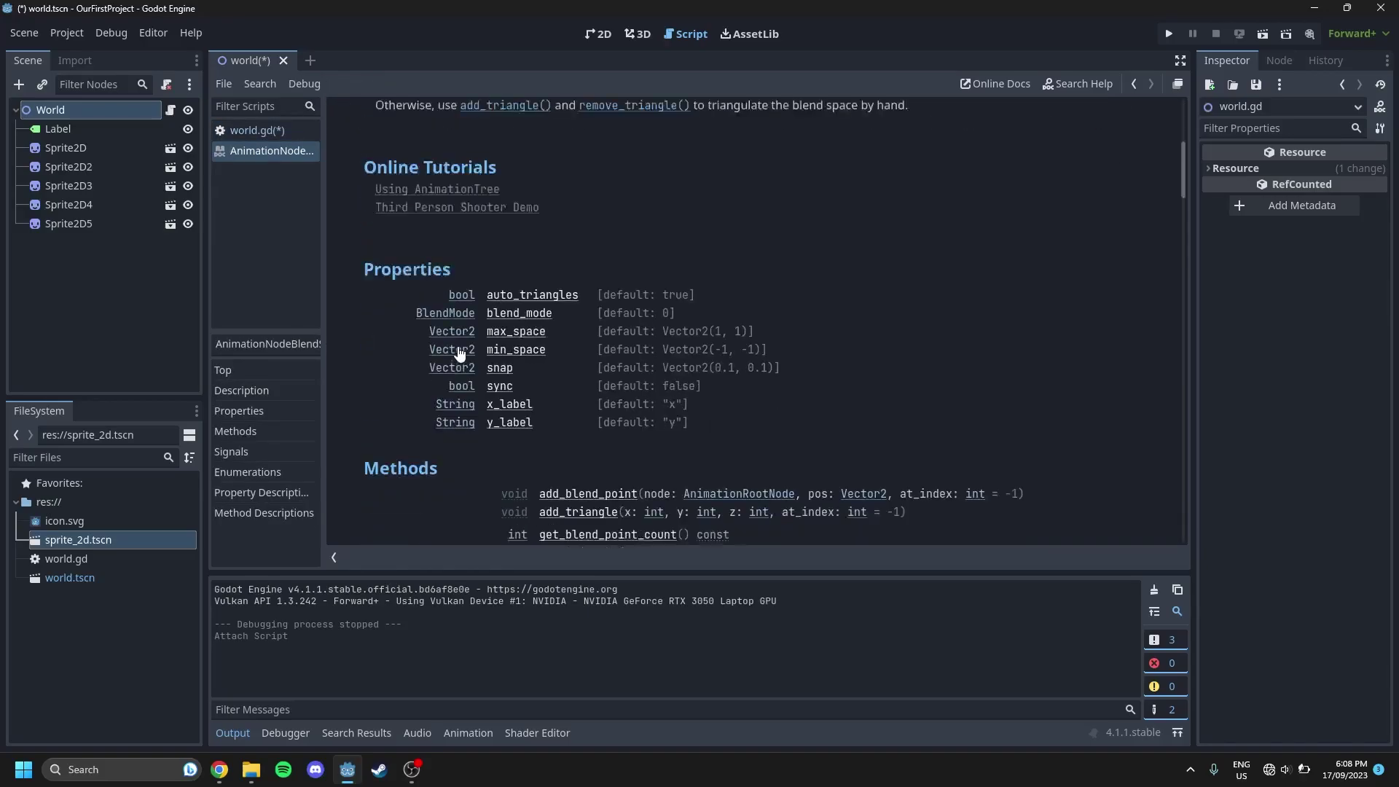
{"action": "scroll", "coordinate": [459, 353], "scroll_direction": "down", "scroll_amount": 20}
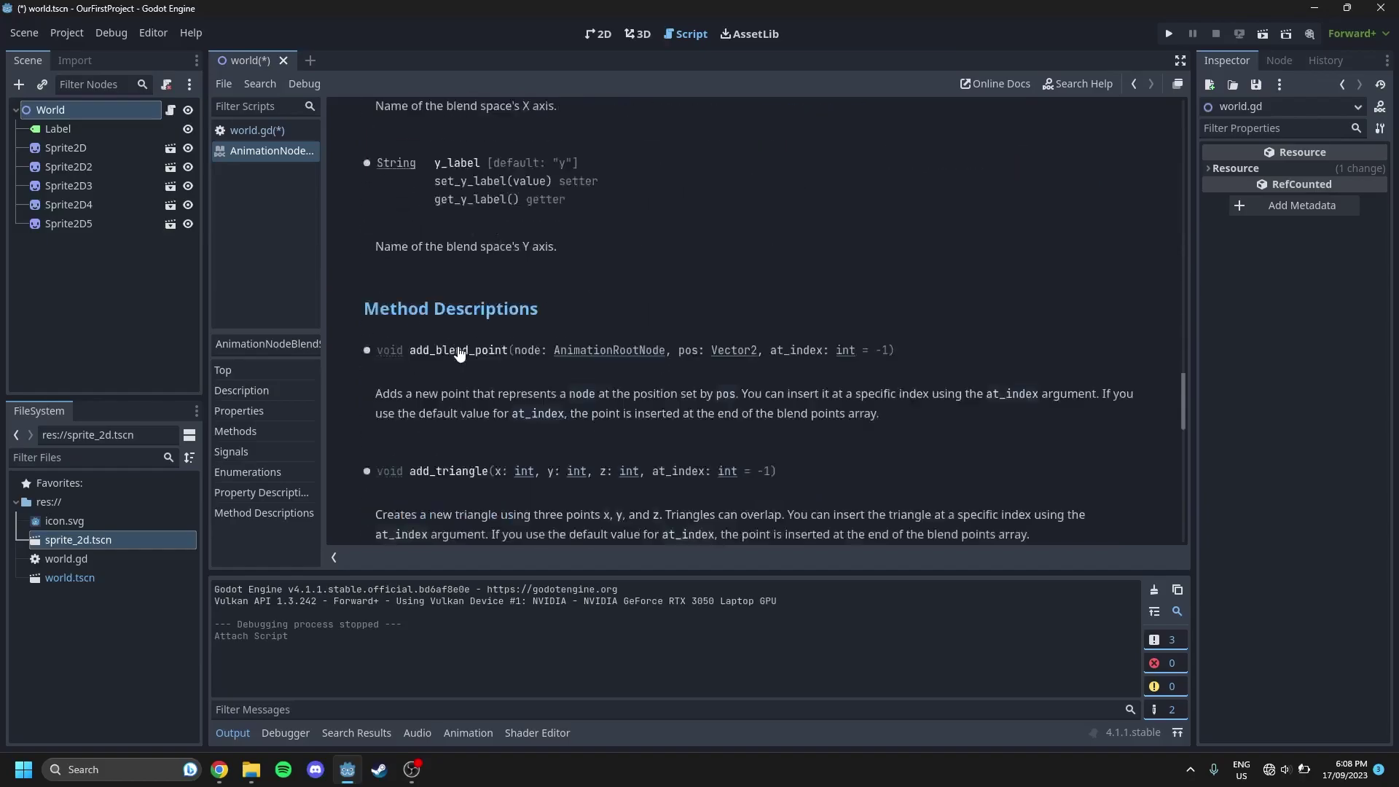
{"action": "scroll", "coordinate": [459, 353], "scroll_direction": "up", "scroll_amount": 20}
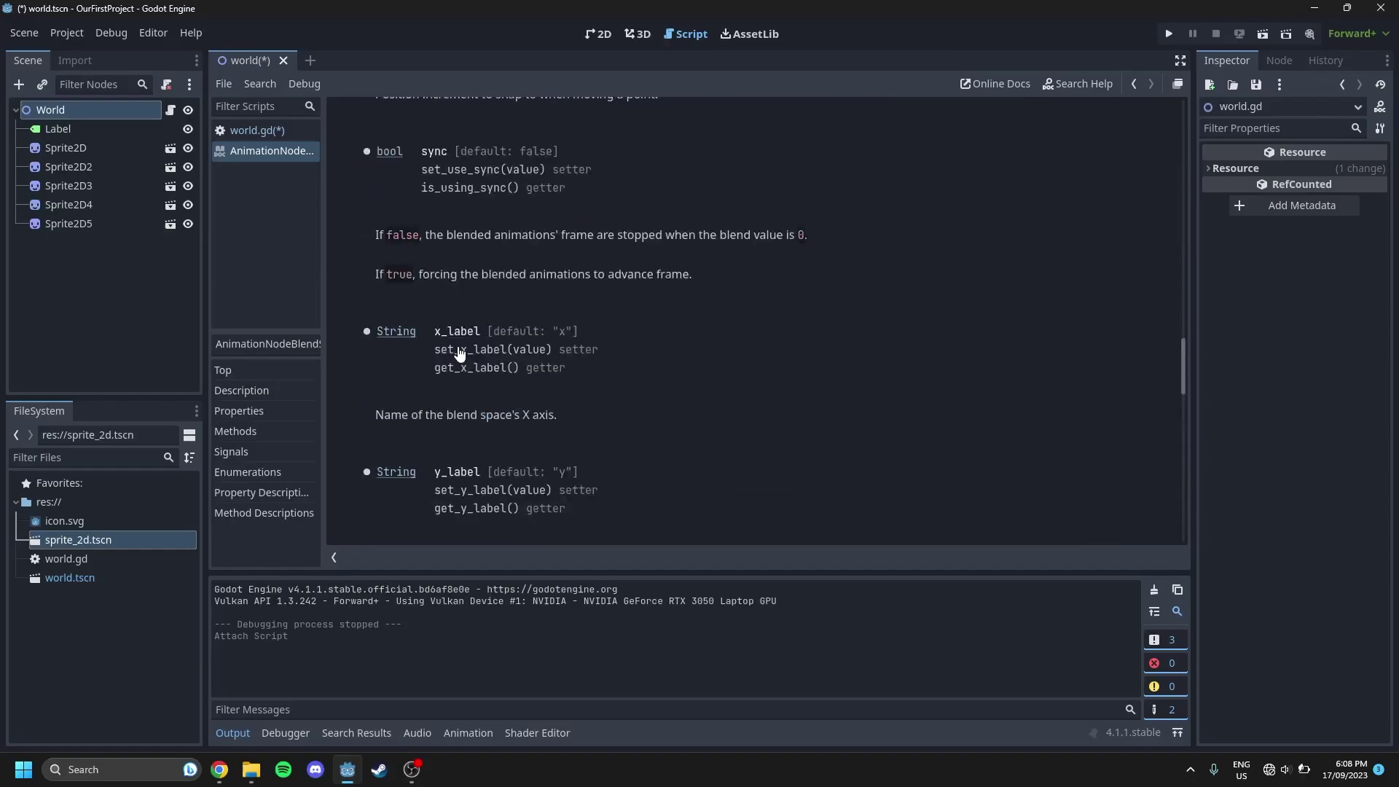
{"action": "key", "text": "ctrl+w"}
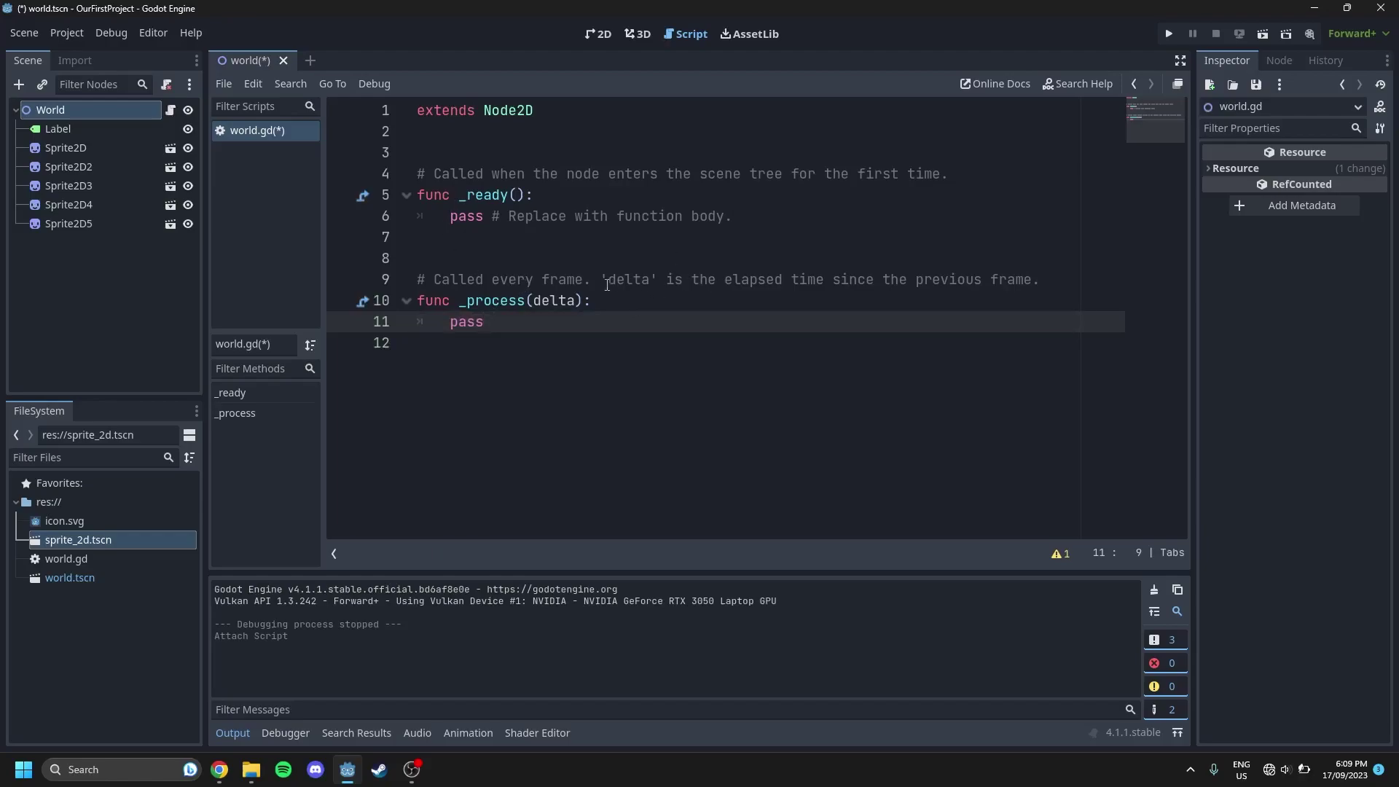
Examine the delta parameter and the pass statement of the _process function in world.gd
{"action": "left_click_drag", "start_coordinate": [592, 300], "coordinate": [582, 300]}
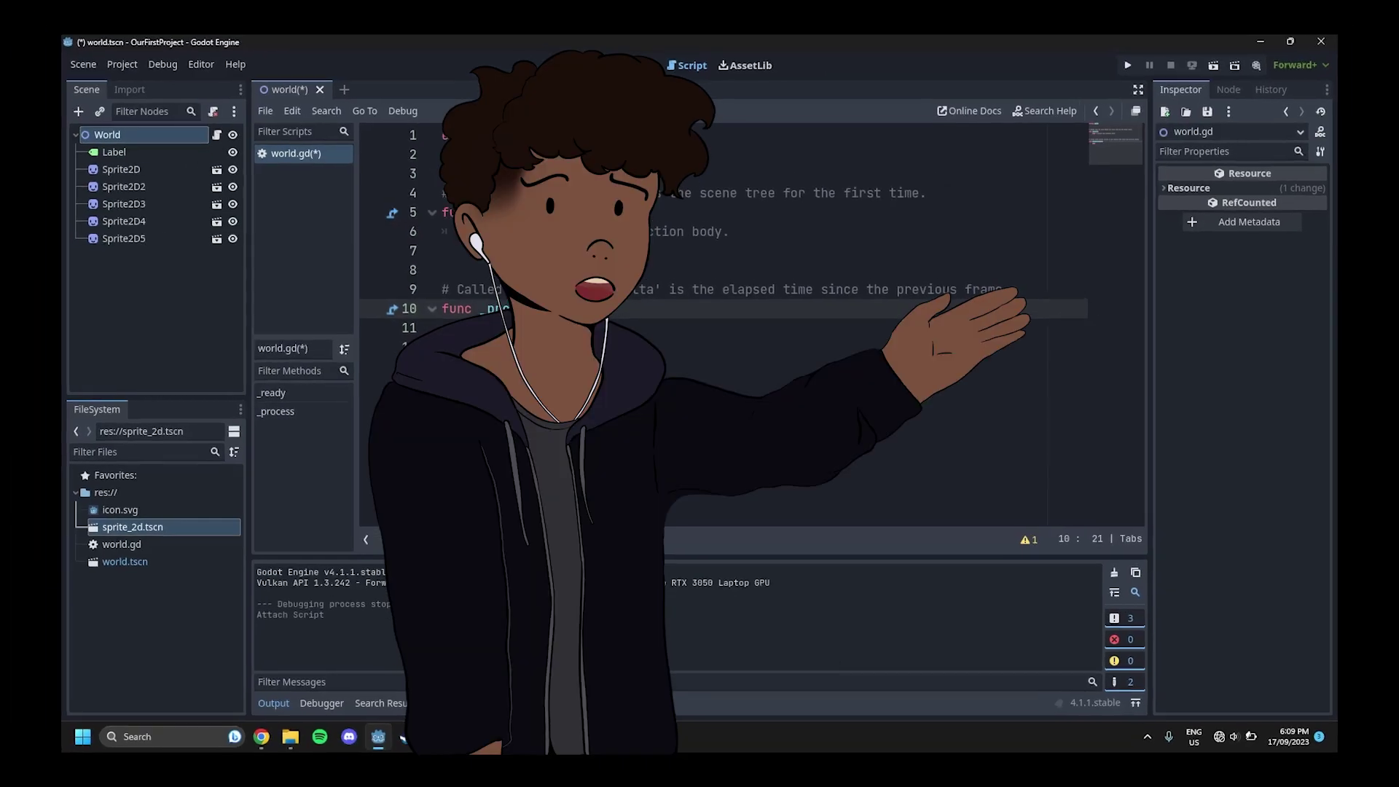
{"action": "left_click", "coordinate": [502, 332]}
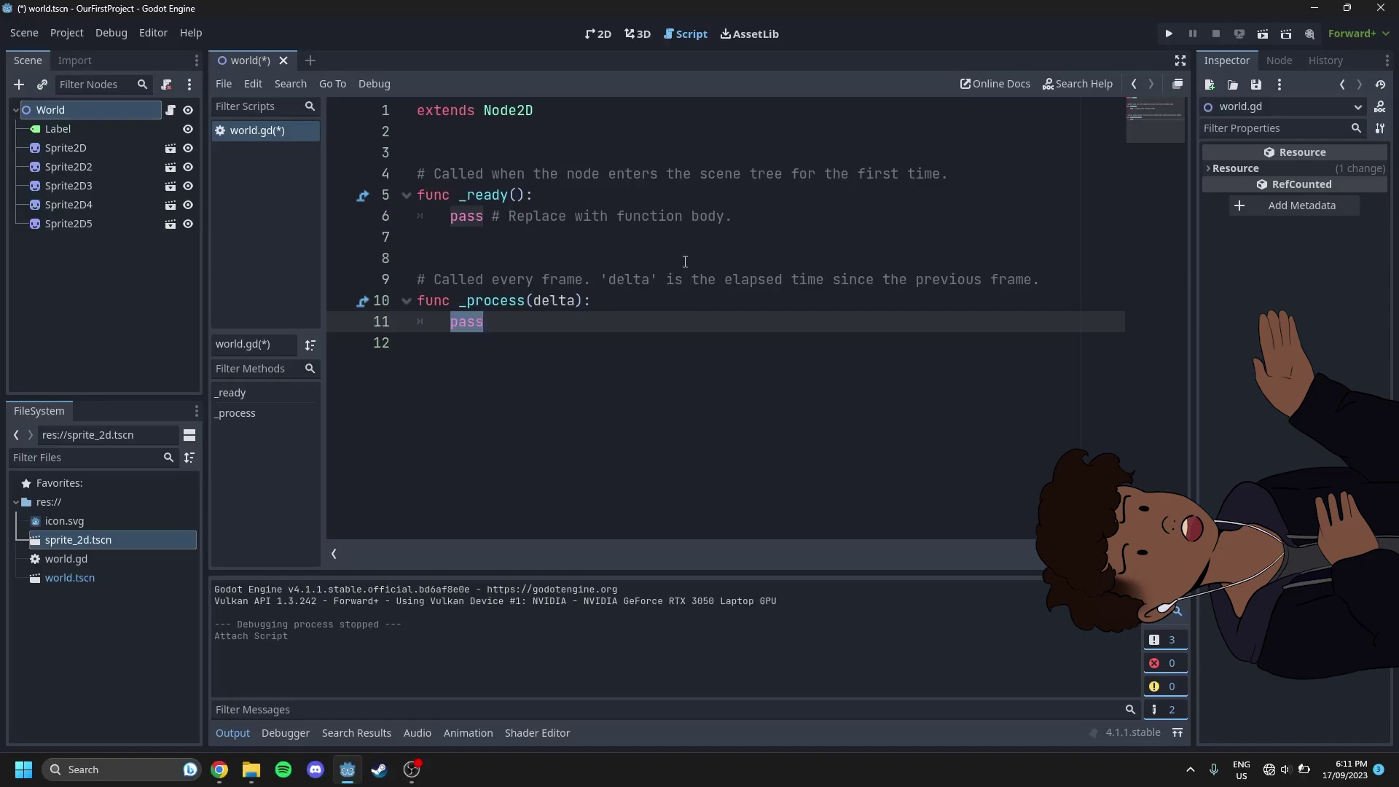
Return to the 2D view of the World scene and look through the Output, Debugger, Search Results, Audio, Animation and Shader Editor tools
{"action": "left_click", "coordinate": [604, 34]}
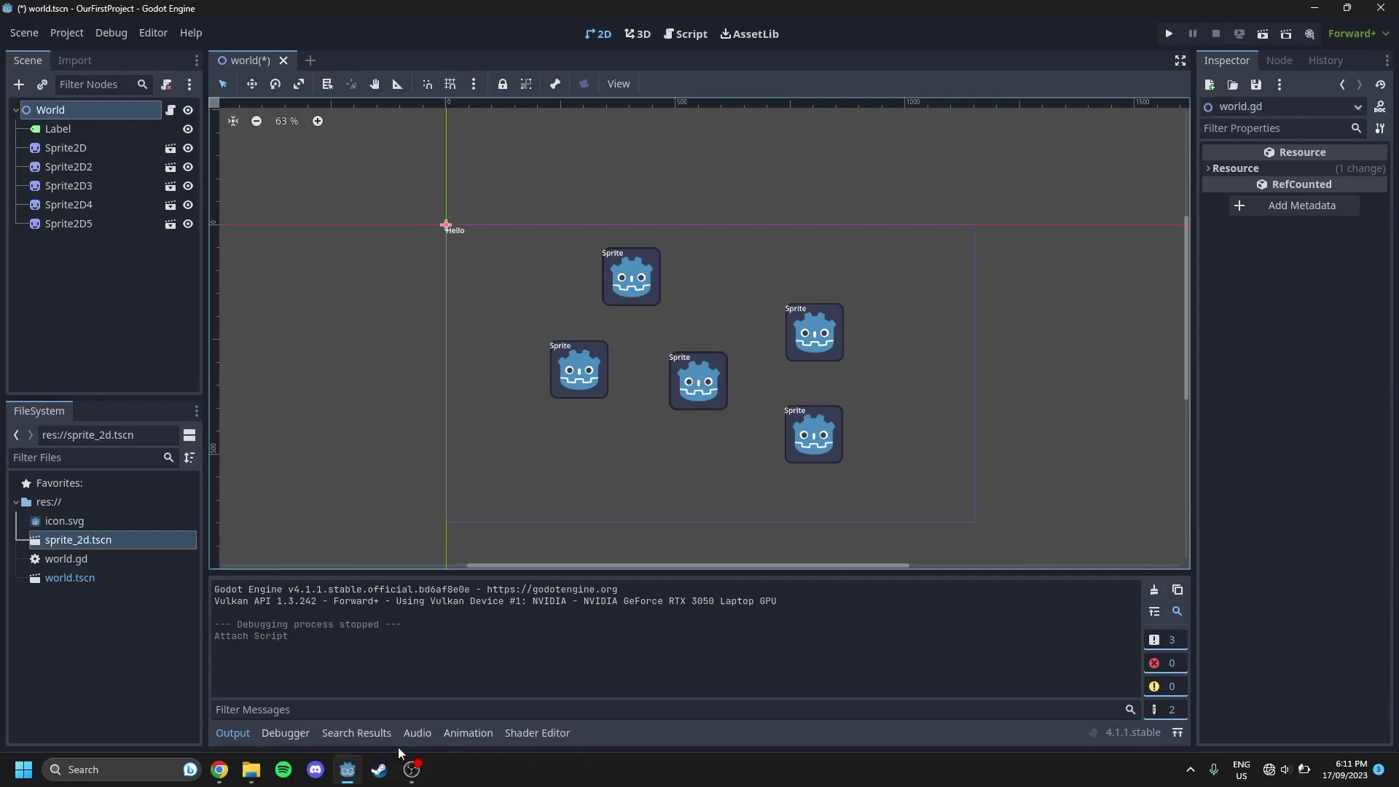
{"action": "left_click", "coordinate": [288, 733]}
{"action": "left_click", "coordinate": [380, 732]}
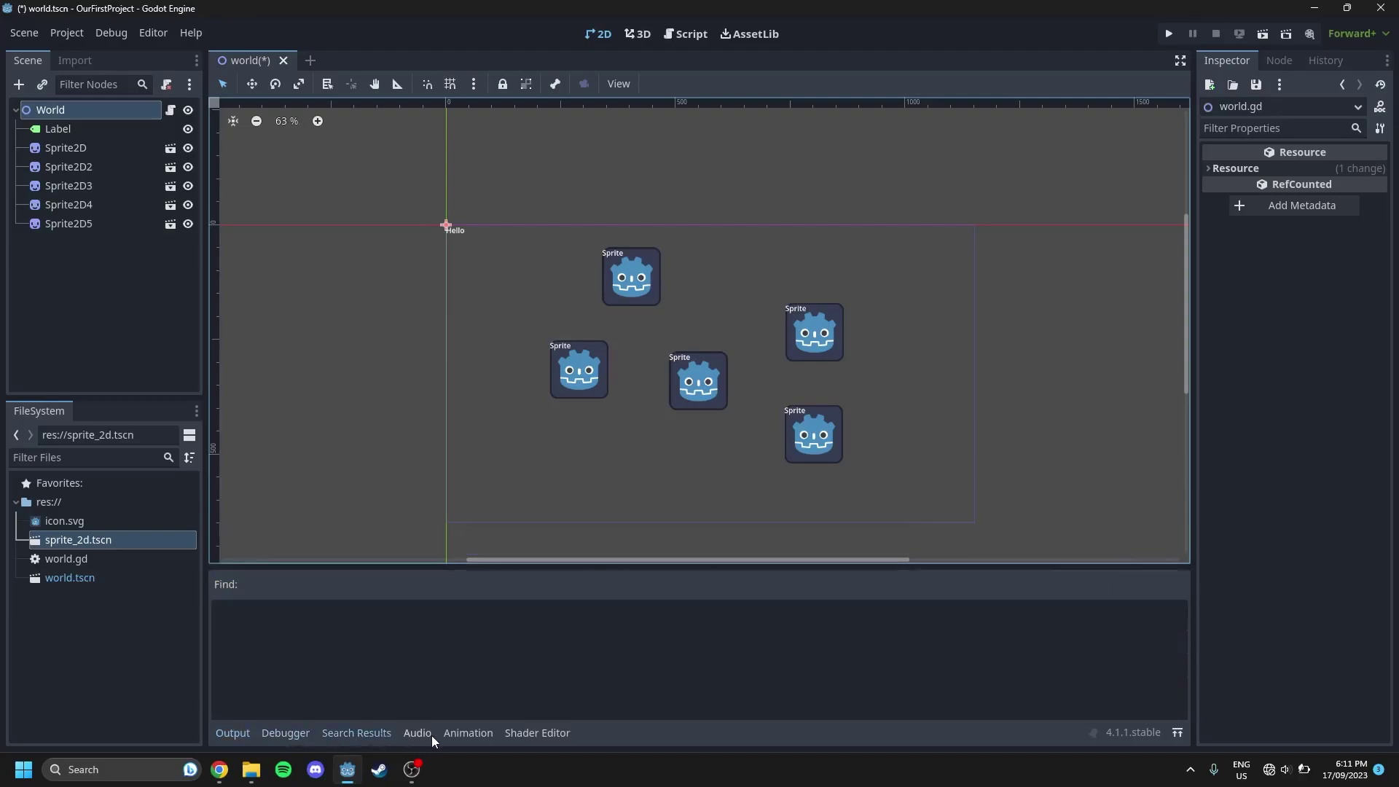
{"action": "left_click", "coordinate": [418, 733]}
{"action": "left_click", "coordinate": [465, 732]}
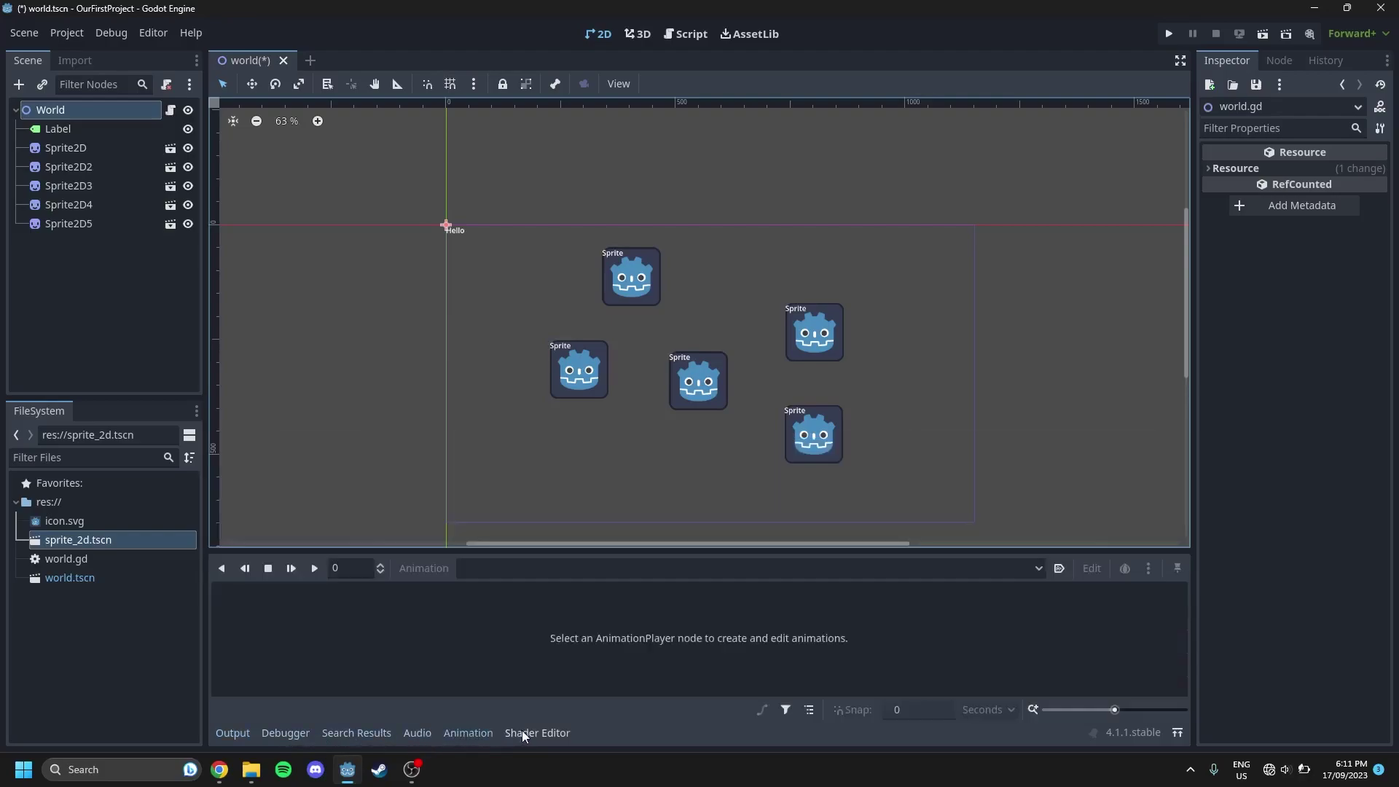
{"action": "left_click", "coordinate": [522, 731]}
{"action": "left_click", "coordinate": [473, 732]}
{"action": "left_click", "coordinate": [338, 737]}
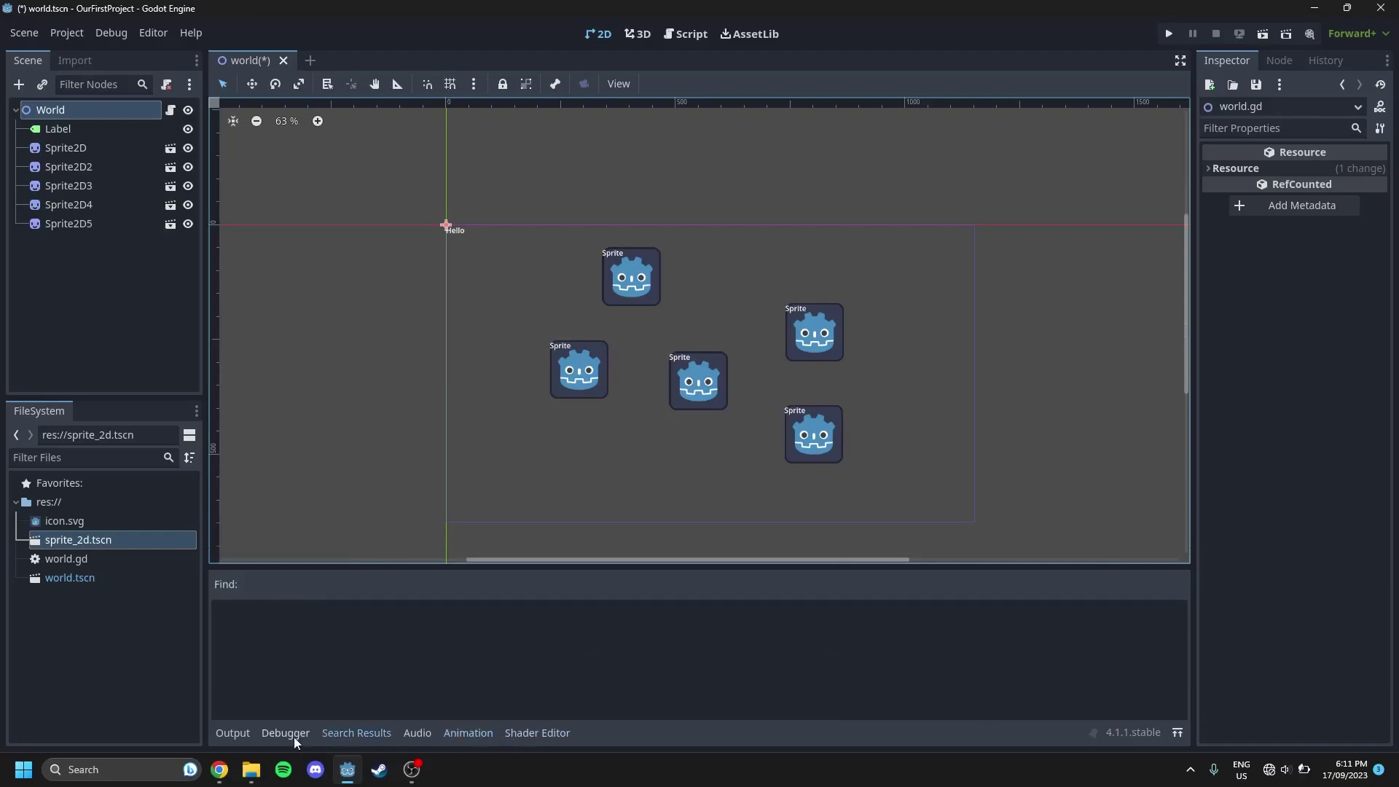
{"action": "left_click", "coordinate": [292, 734]}
{"action": "left_click", "coordinate": [238, 737]}
{"action": "left_click", "coordinate": [274, 735]}
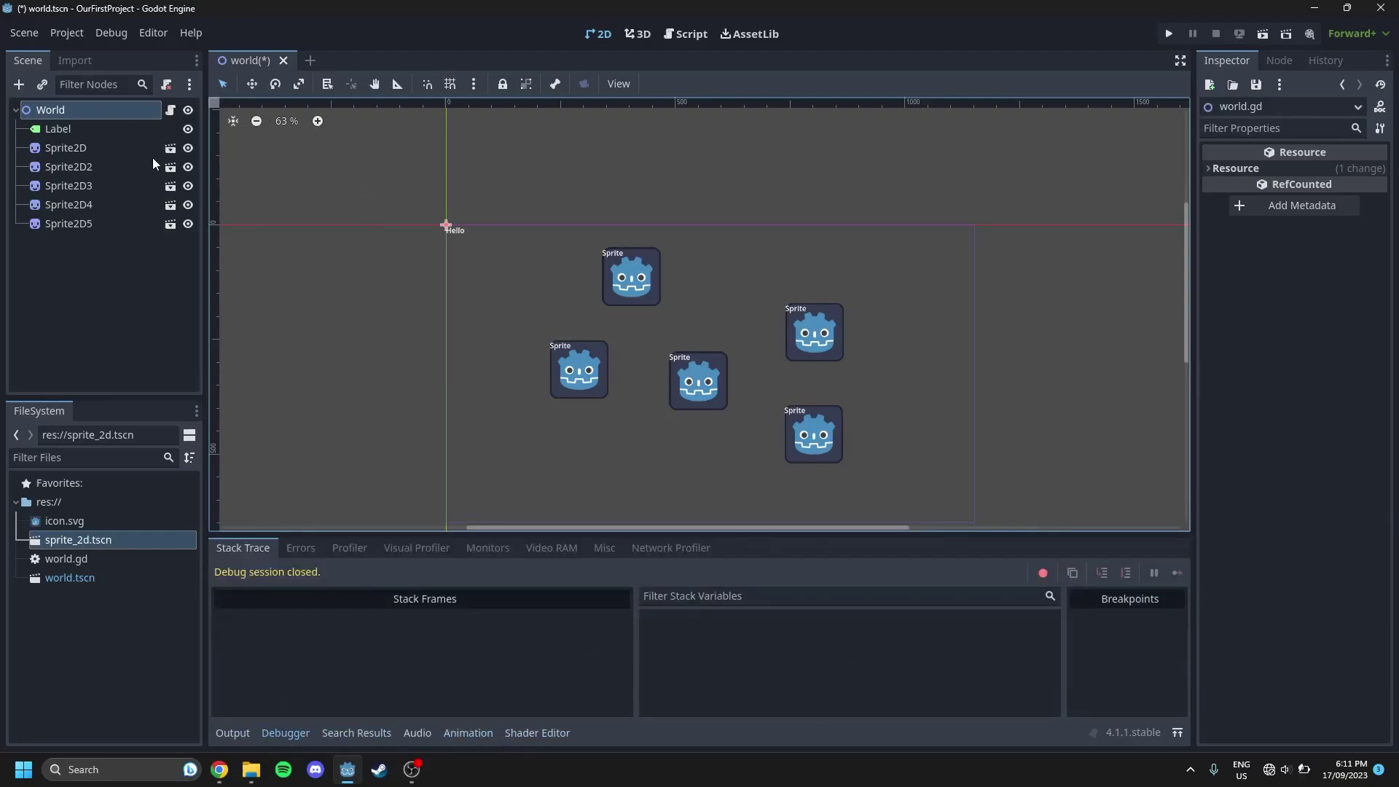
Stretch the Hello label horizontally and vertically in the World scene with Scale Mode
{"action": "left_click", "coordinate": [73, 129]}
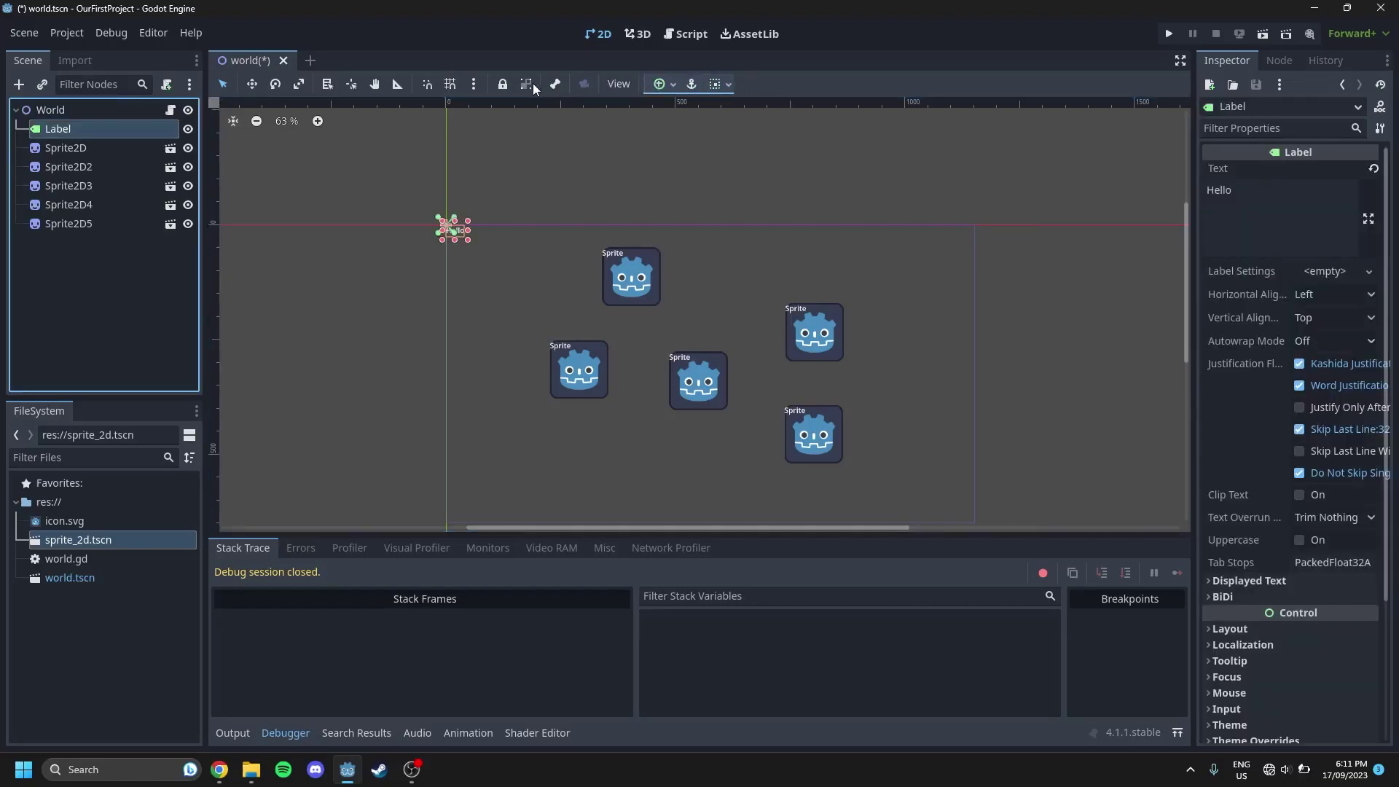
{"action": "left_click", "coordinate": [299, 84]}
{"action": "left_click_drag", "start_coordinate": [466, 233], "coordinate": [591, 245]}
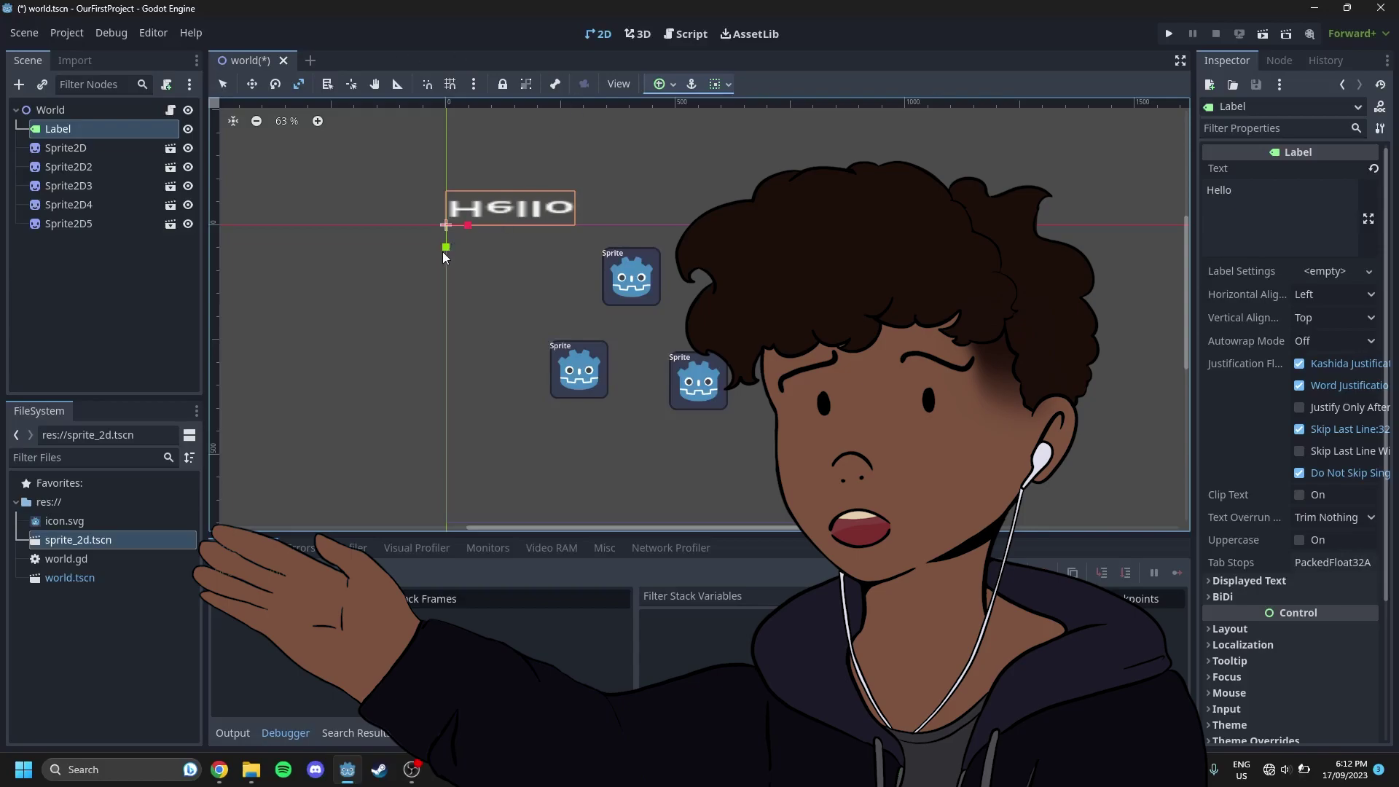
{"action": "left_click_drag", "start_coordinate": [444, 250], "coordinate": [449, 366]}
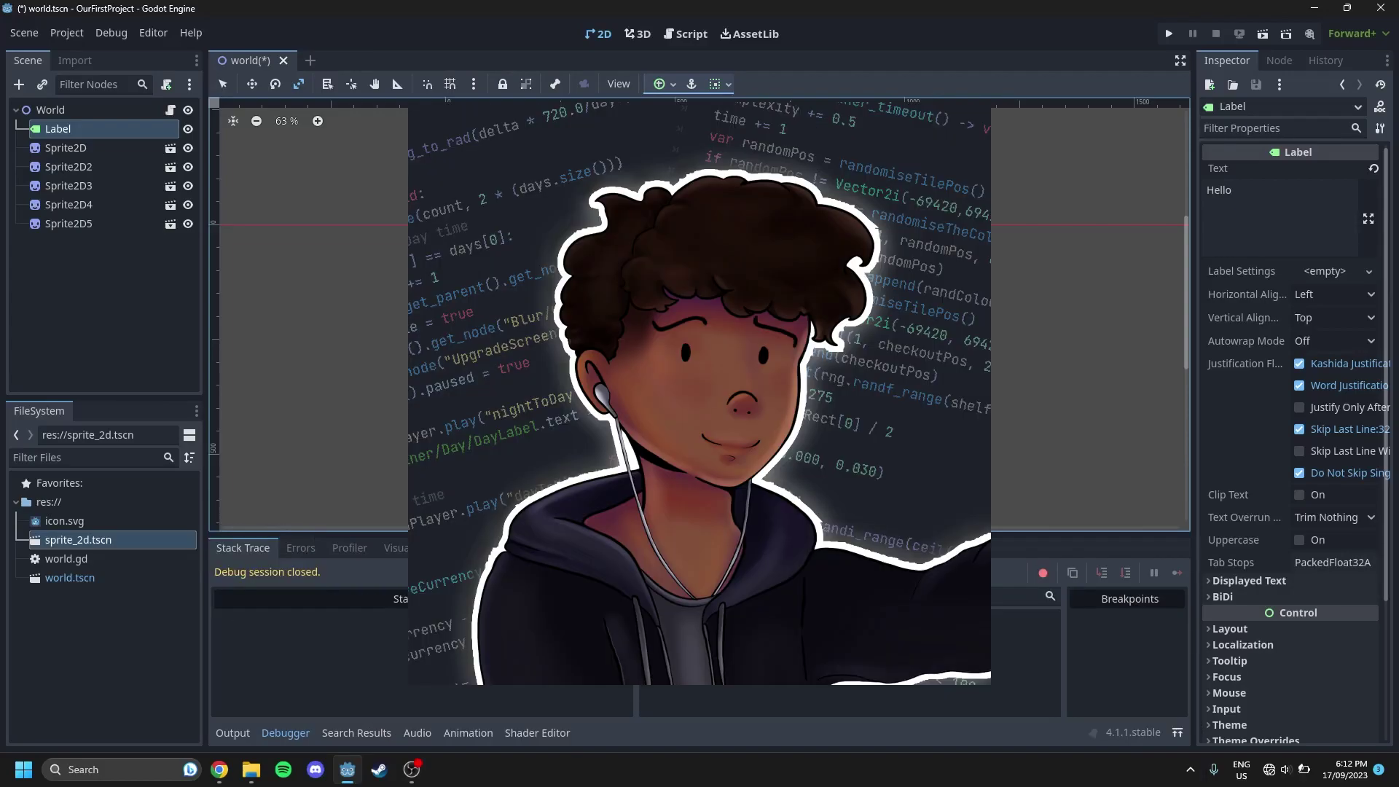